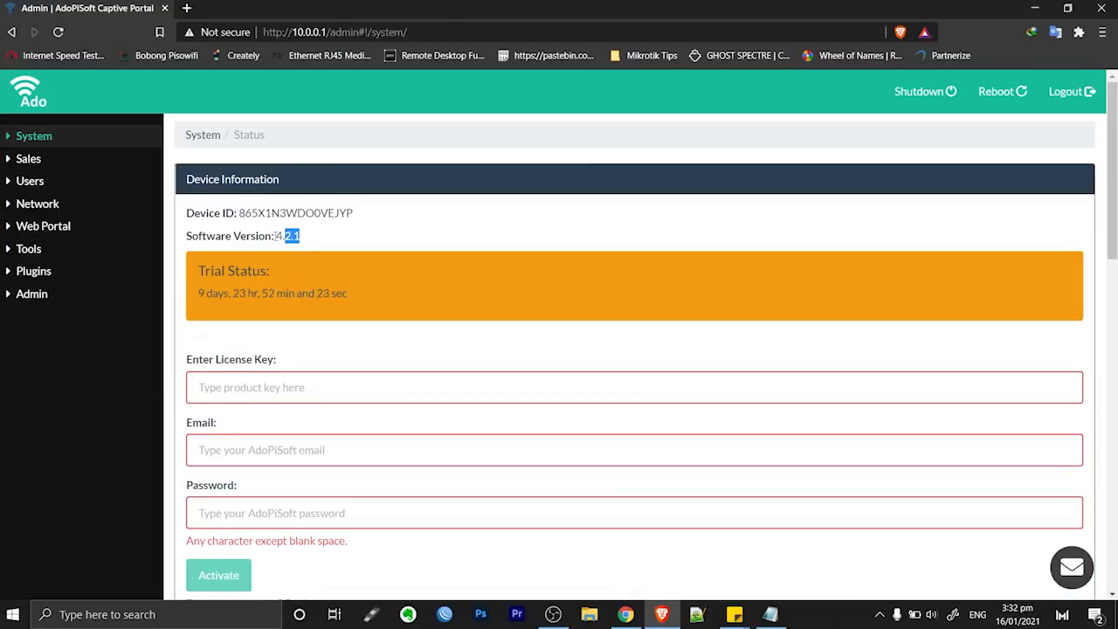
drag(277, 236, 305, 244)
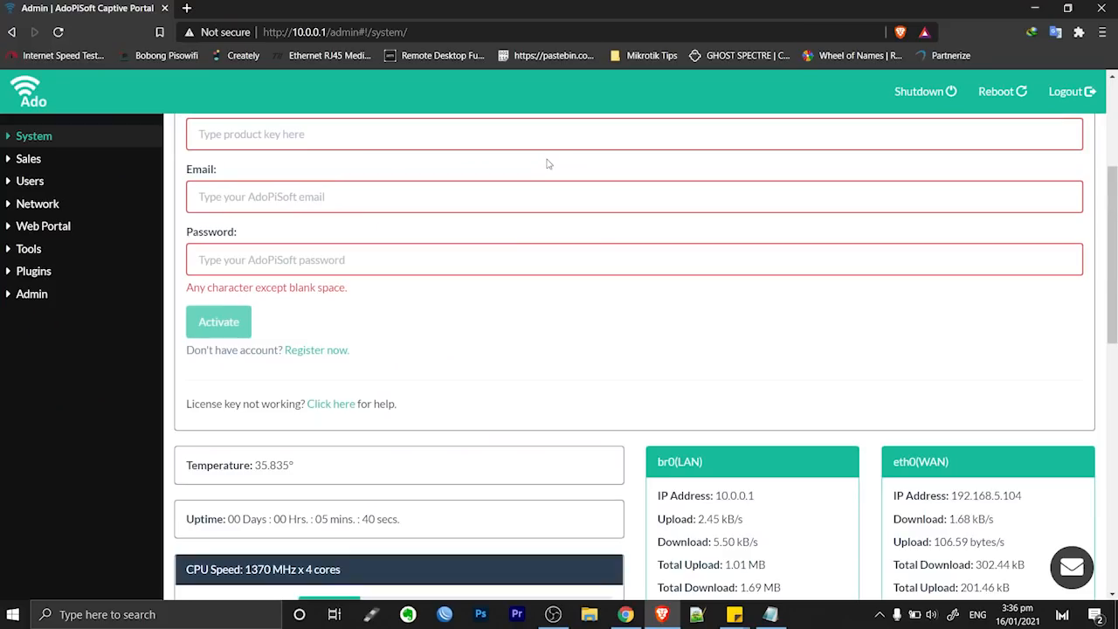
Go to the Network Interfaces page under Network settings
scroll(547, 163, up, 3)
click(52, 208)
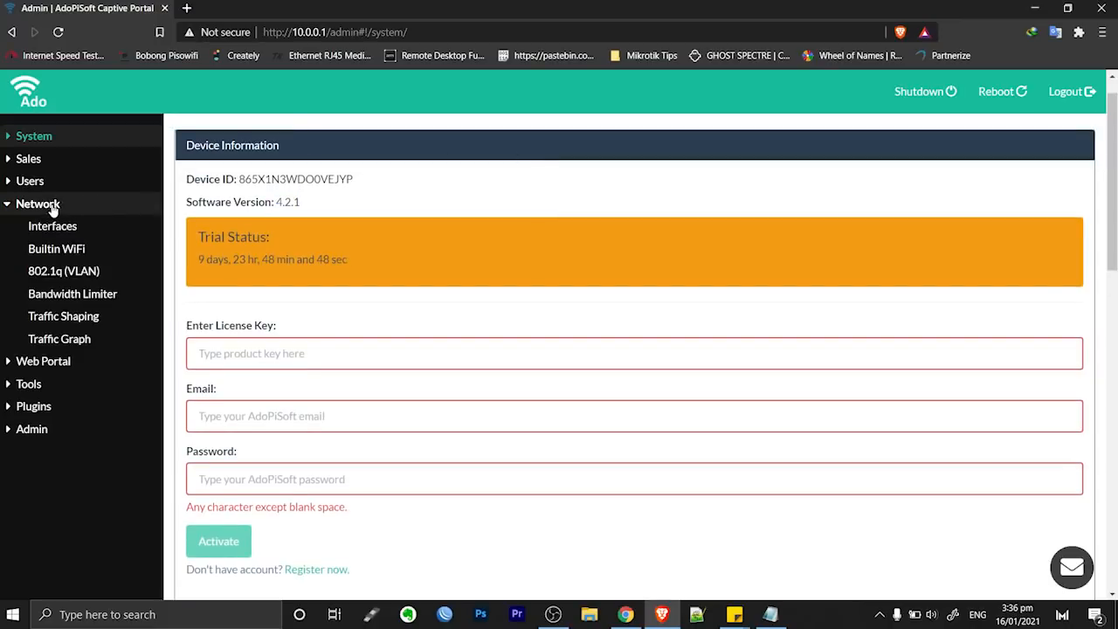
click(75, 225)
scroll(481, 212, down, 1)
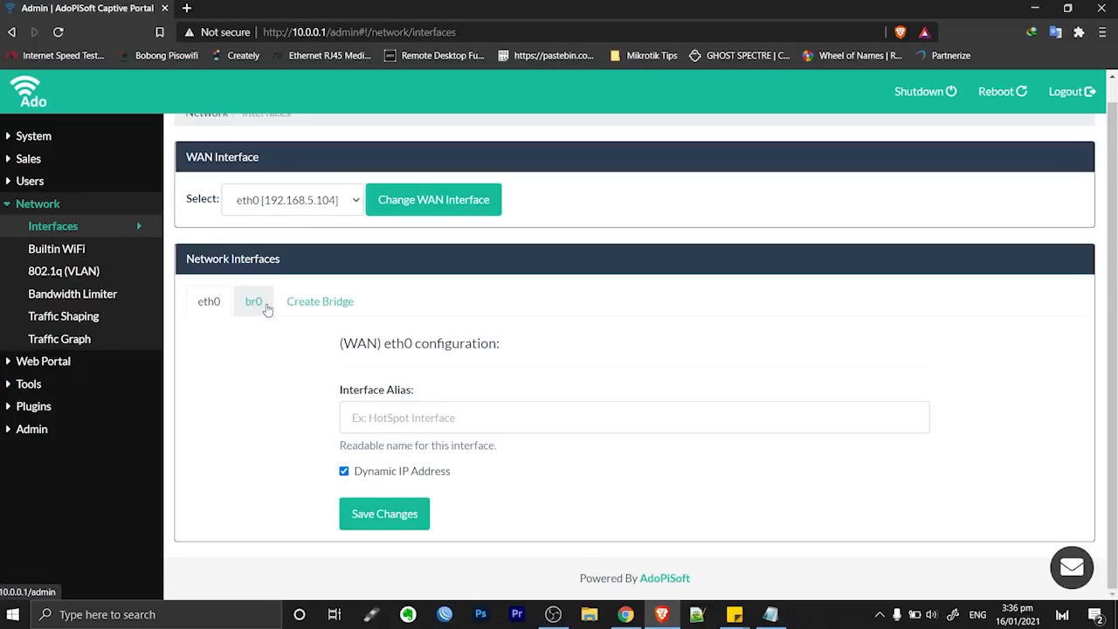
Review the br0 bridge settings and check the WAN interface options, leaving eth0 as WAN
click(254, 302)
scroll(436, 324, down, 5)
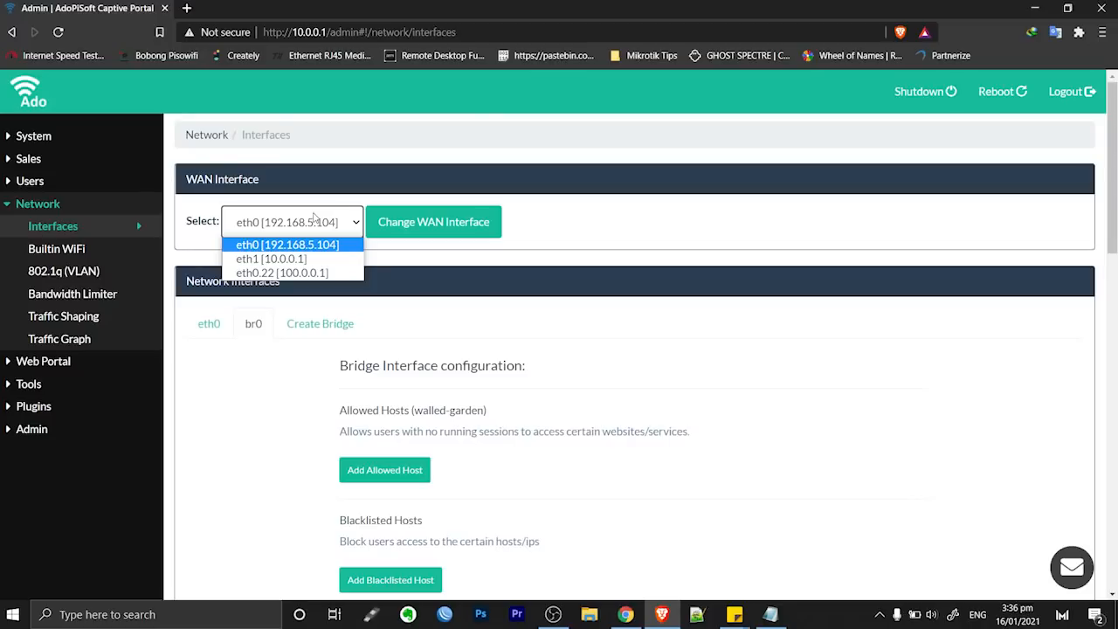
click(316, 219)
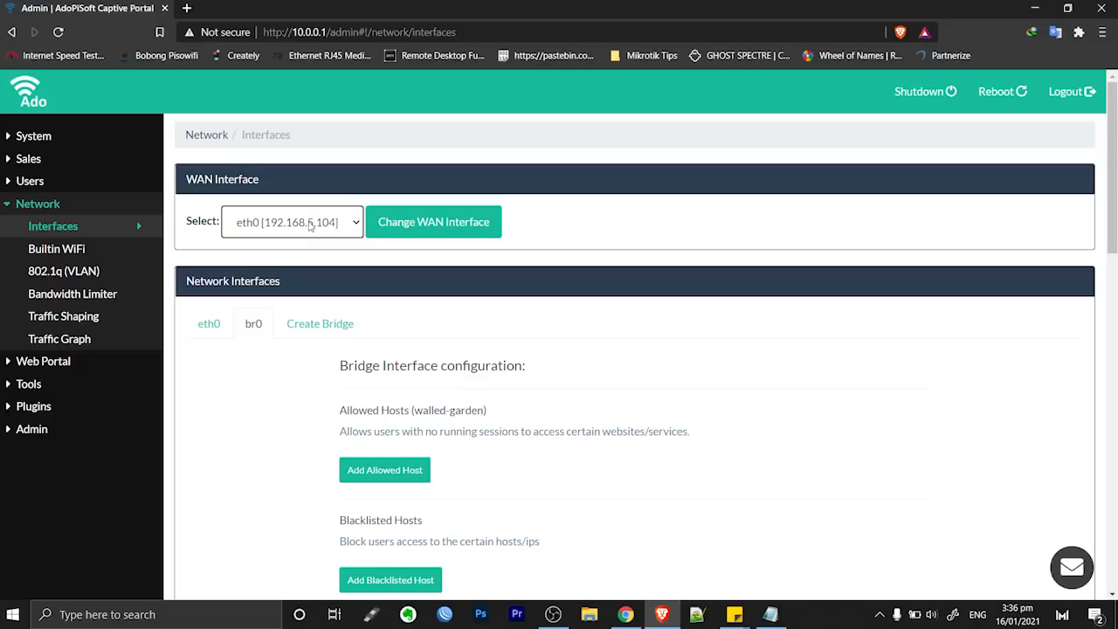
click(310, 224)
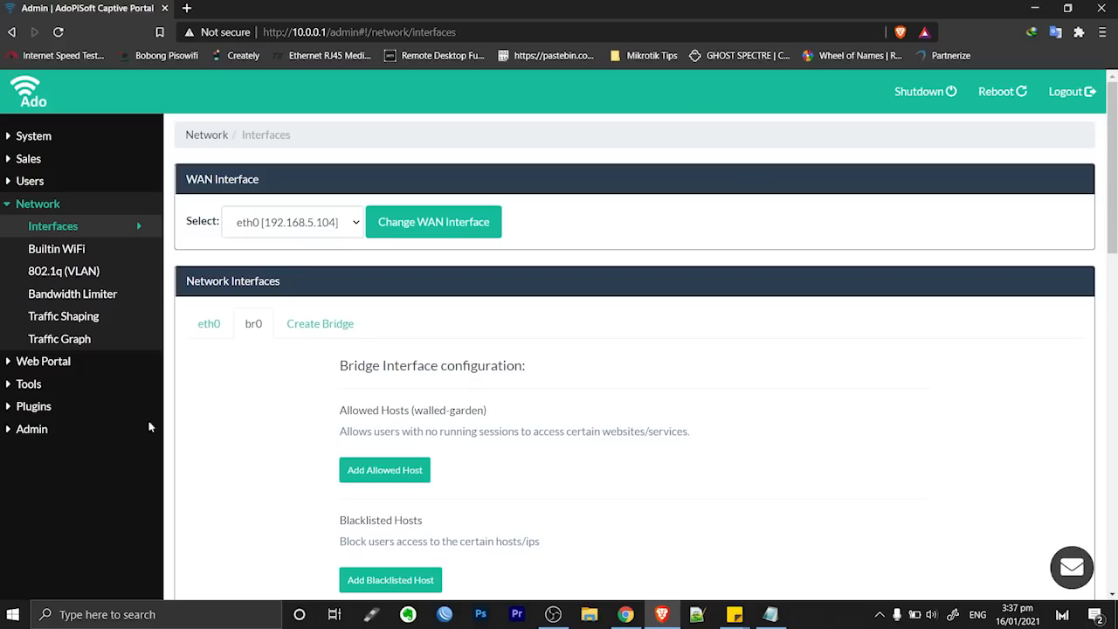
Find pppoe-server in the Plugins Install/Update list and view its details
click(63, 413)
scroll(73, 399, down, 1)
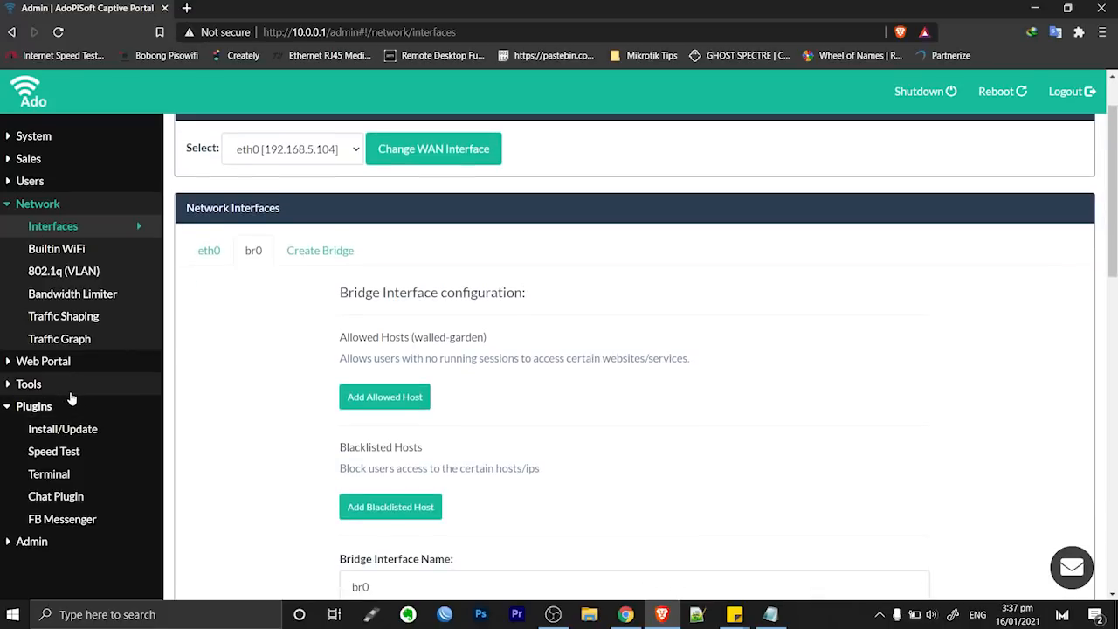
click(79, 433)
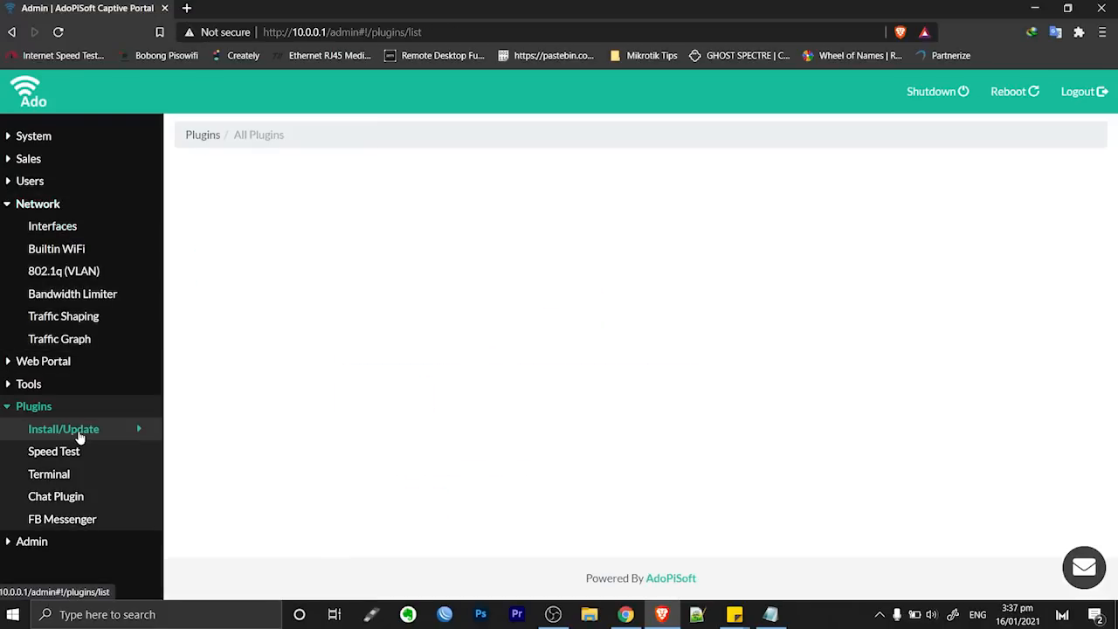
scroll(516, 228, down, 1)
scroll(516, 229, down, 1)
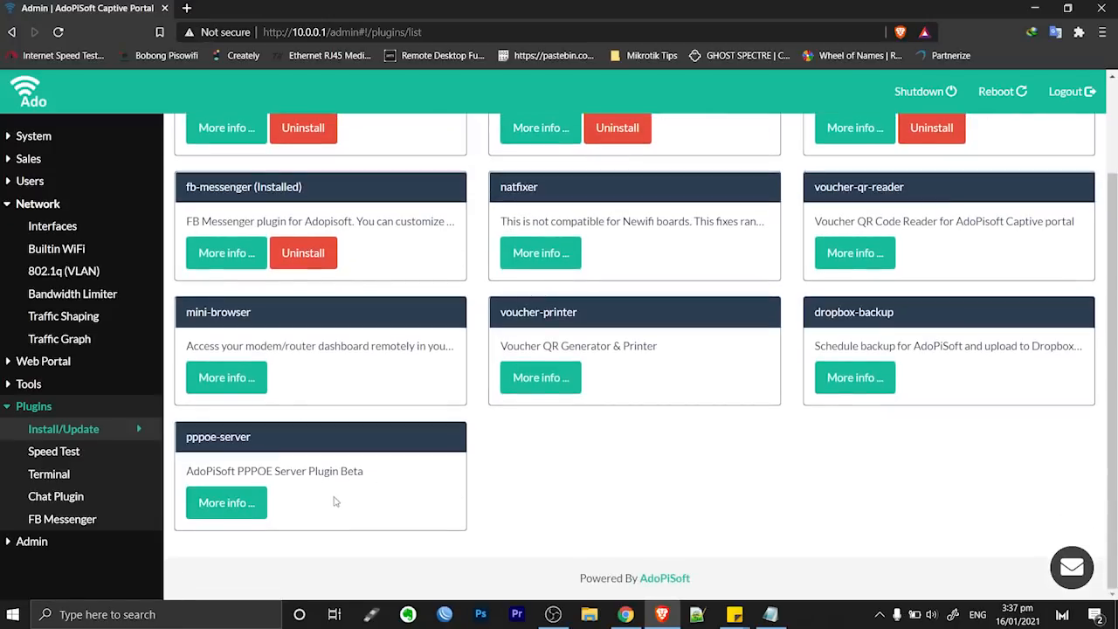
click(240, 504)
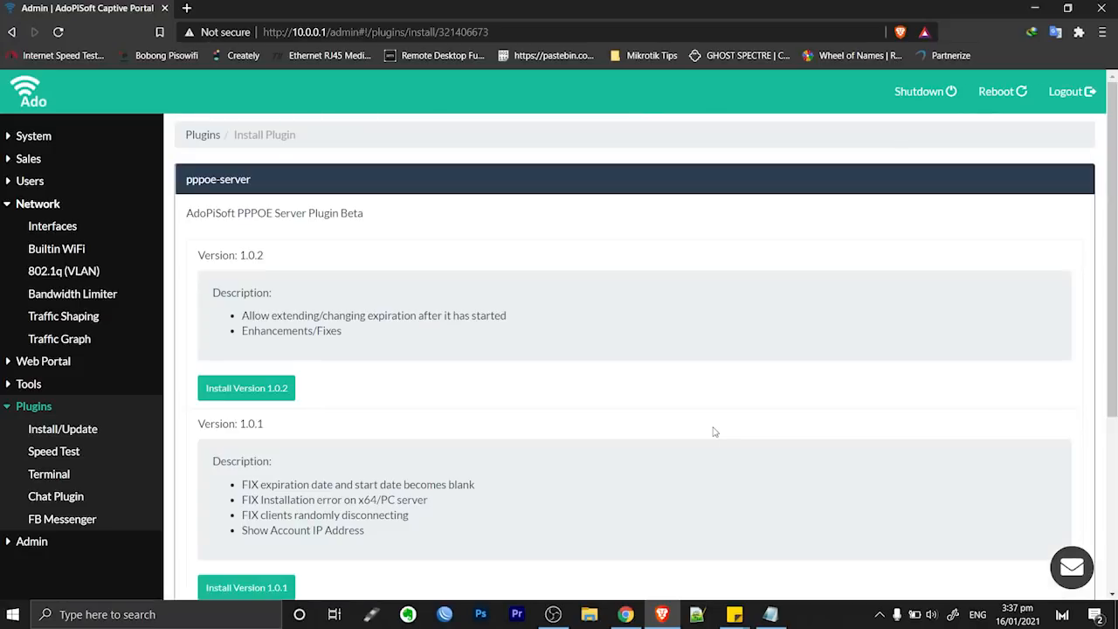
Highlight the word 'Beta' in the pppoe-server description, then clear the selection
drag(363, 213, 334, 214)
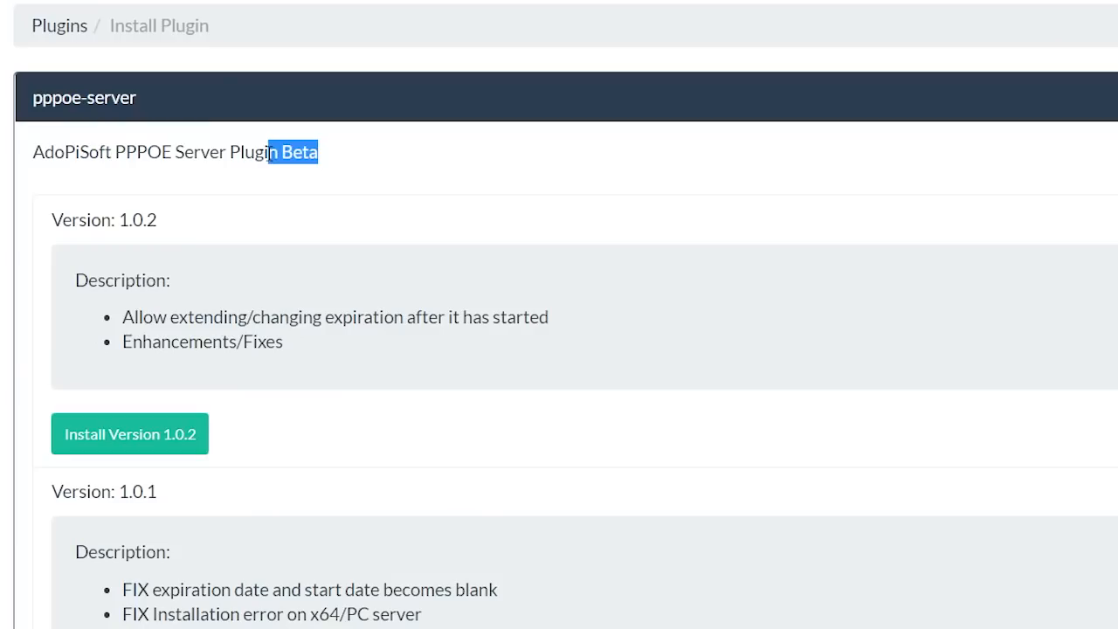
drag(272, 154, 280, 155)
click(327, 155)
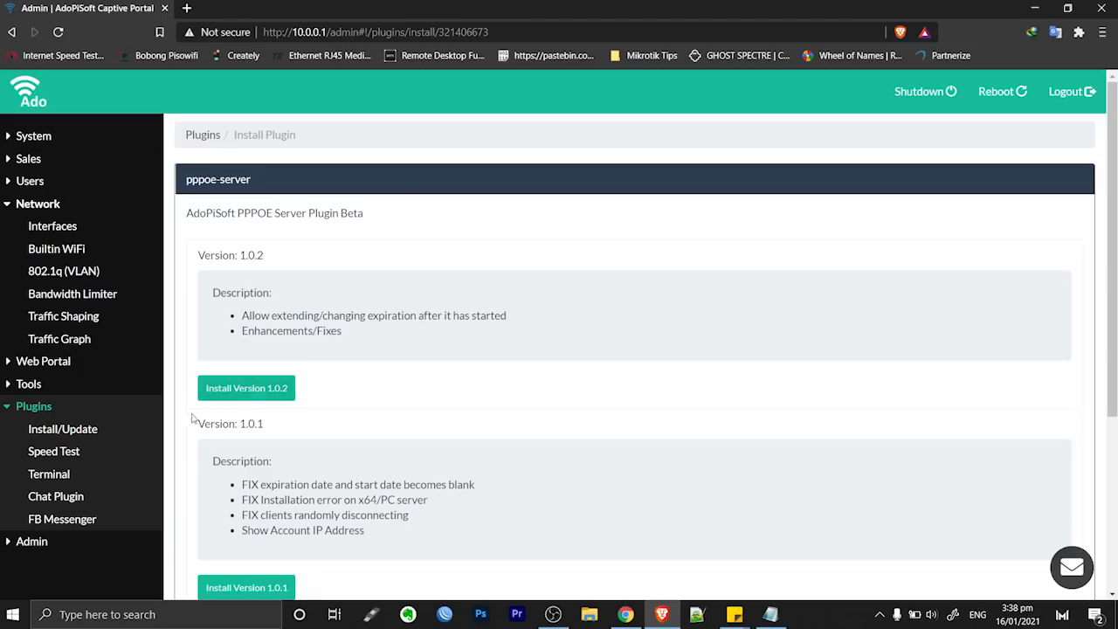
Install pppoe-server version 1.0.2 and confirm the installation
click(257, 397)
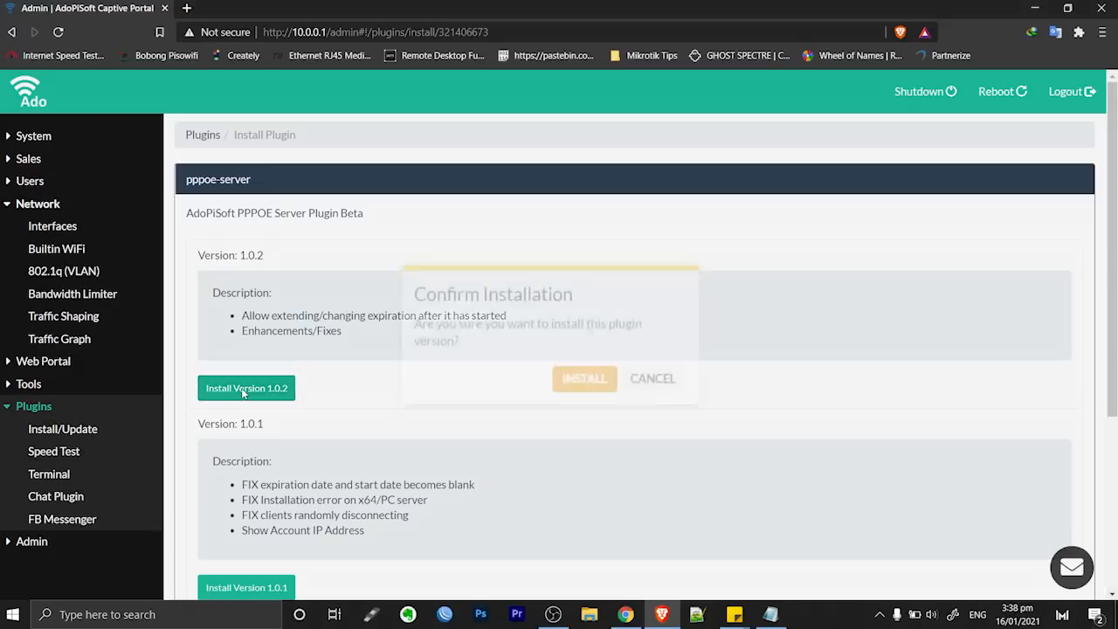
click(584, 378)
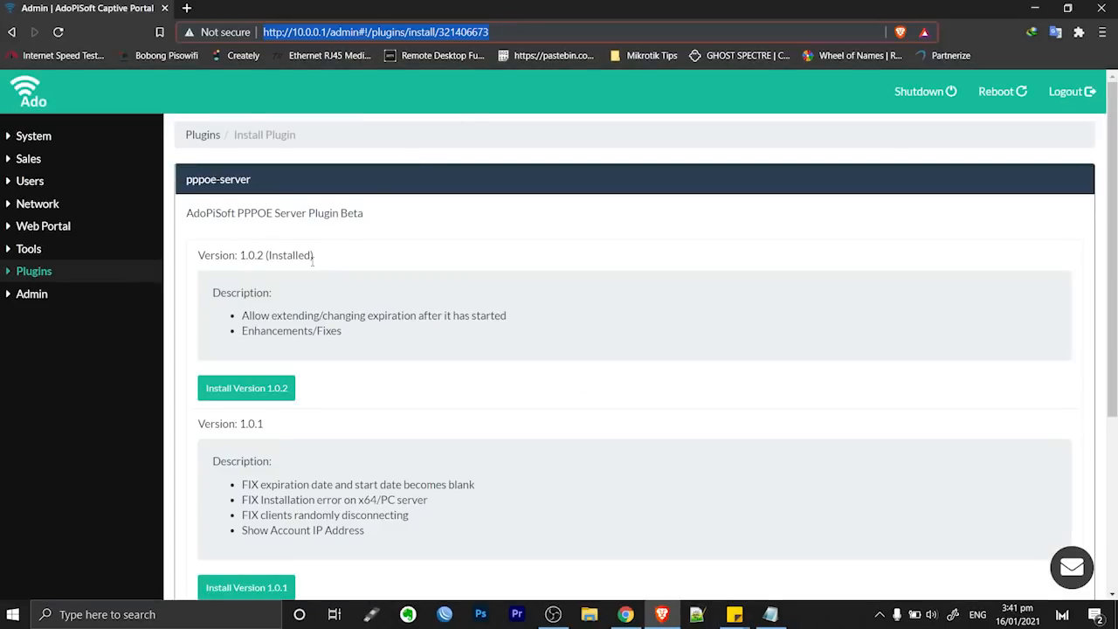
Go to the PPPOE Server plugin page and check the interfaces it can use
drag(311, 260, 285, 256)
click(35, 274)
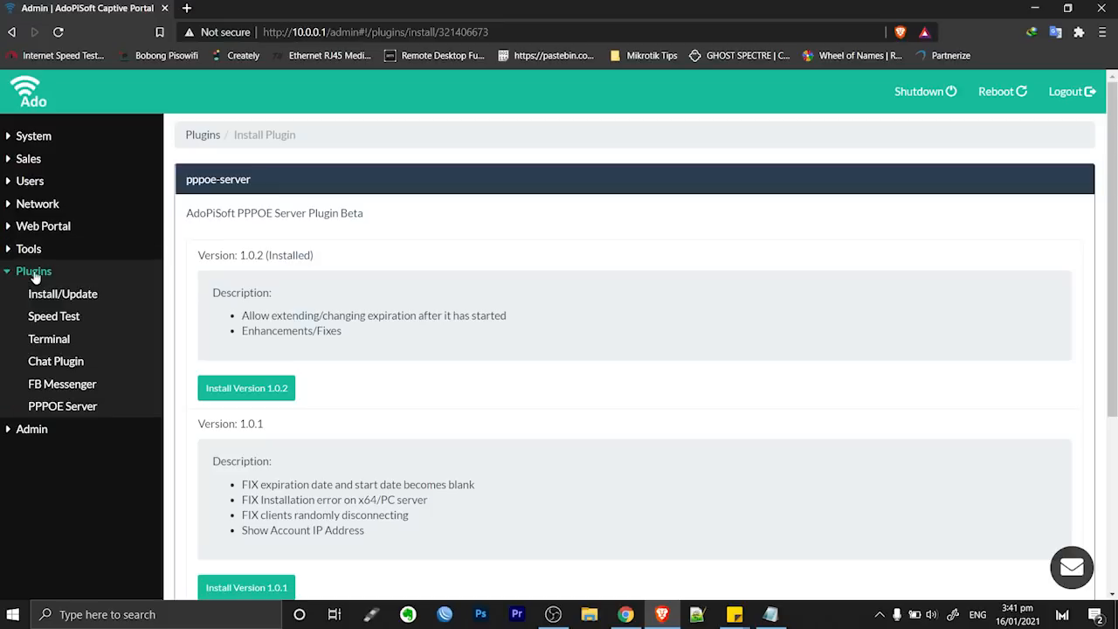
click(87, 409)
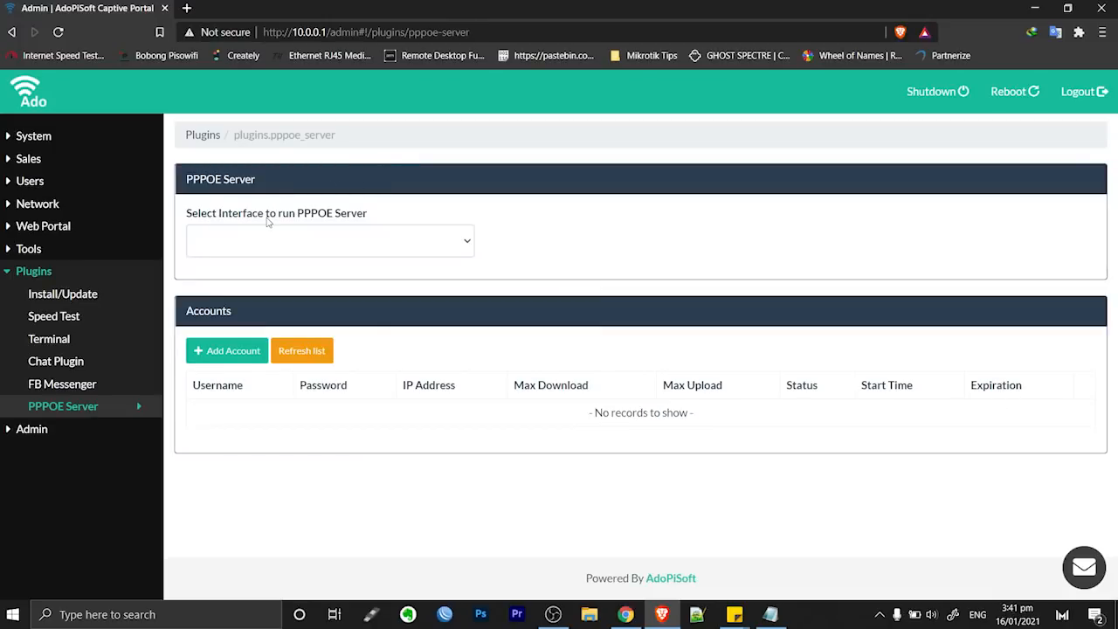
click(376, 243)
Start a new VLAN from the Network VLAN interfaces page
click(35, 206)
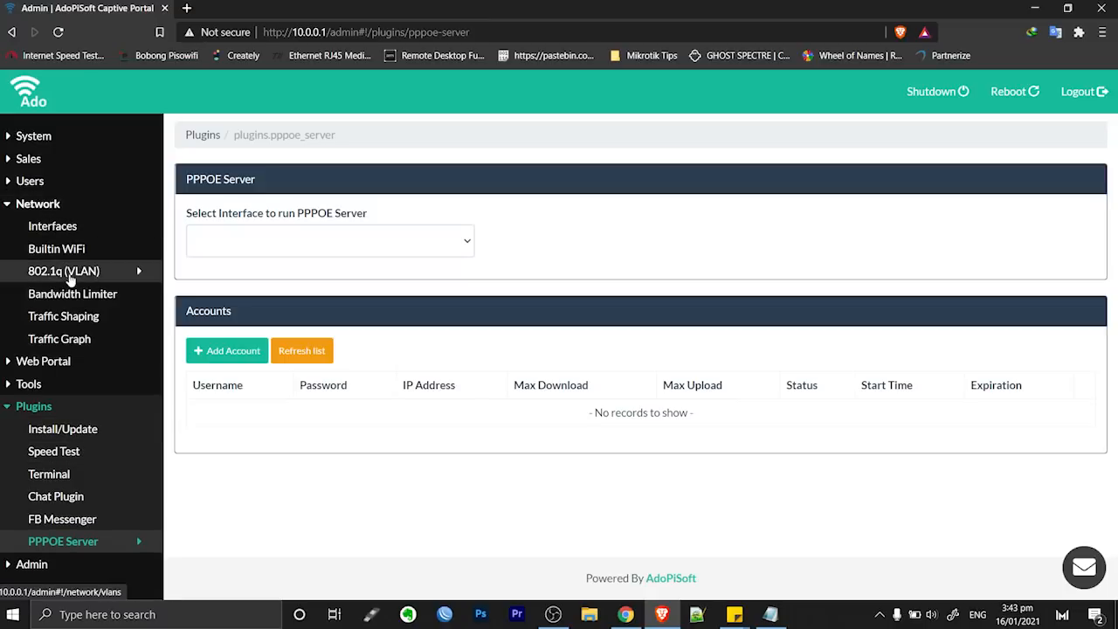
click(70, 274)
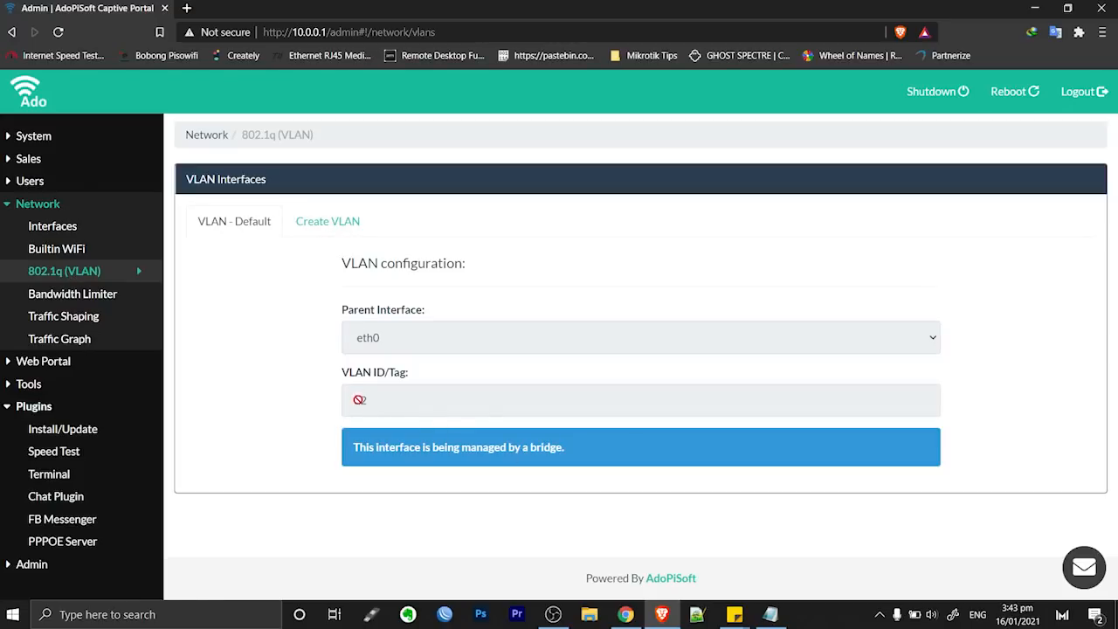
click(335, 225)
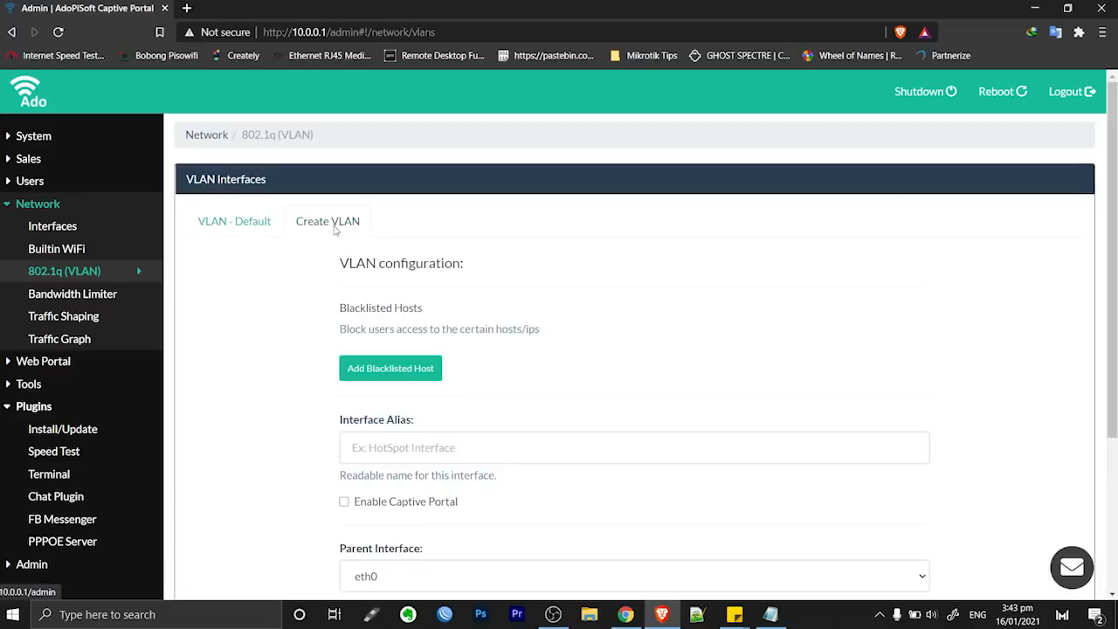
scroll(634, 262, down, 1)
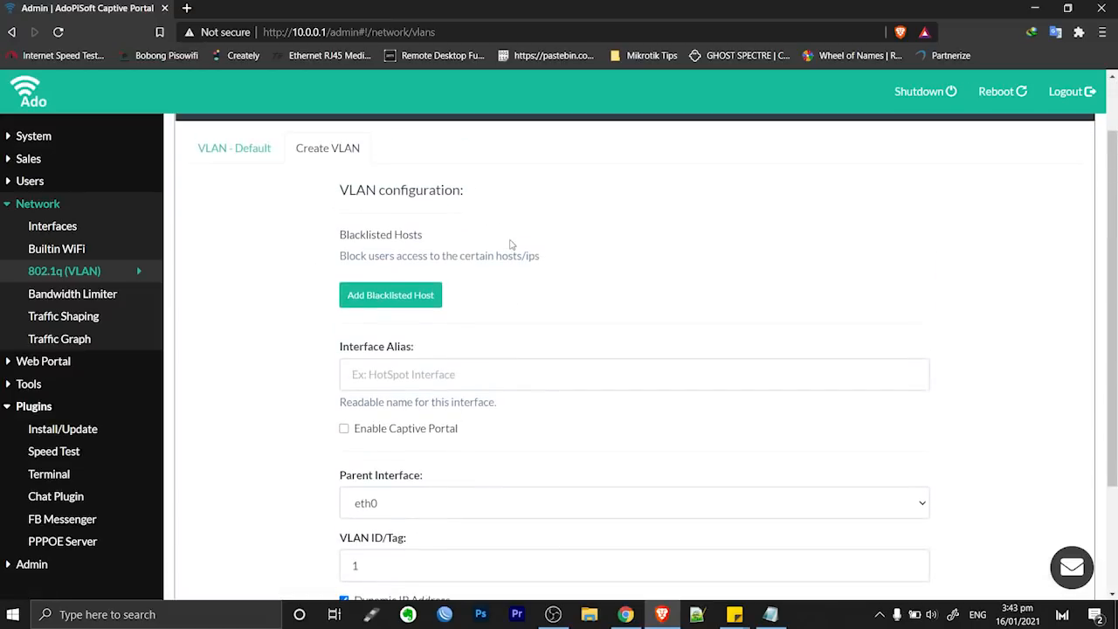
scroll(460, 262, down, 1)
Set the VLAN alias to pppoe, parent interface eth0, and VLAN ID 10
click(435, 304)
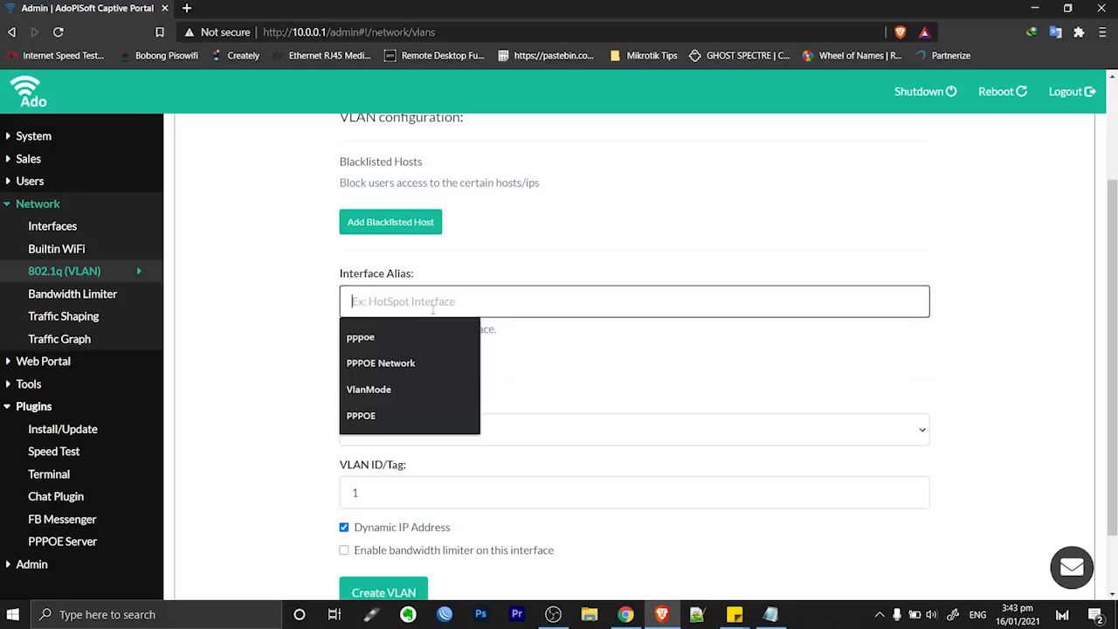
click(409, 337)
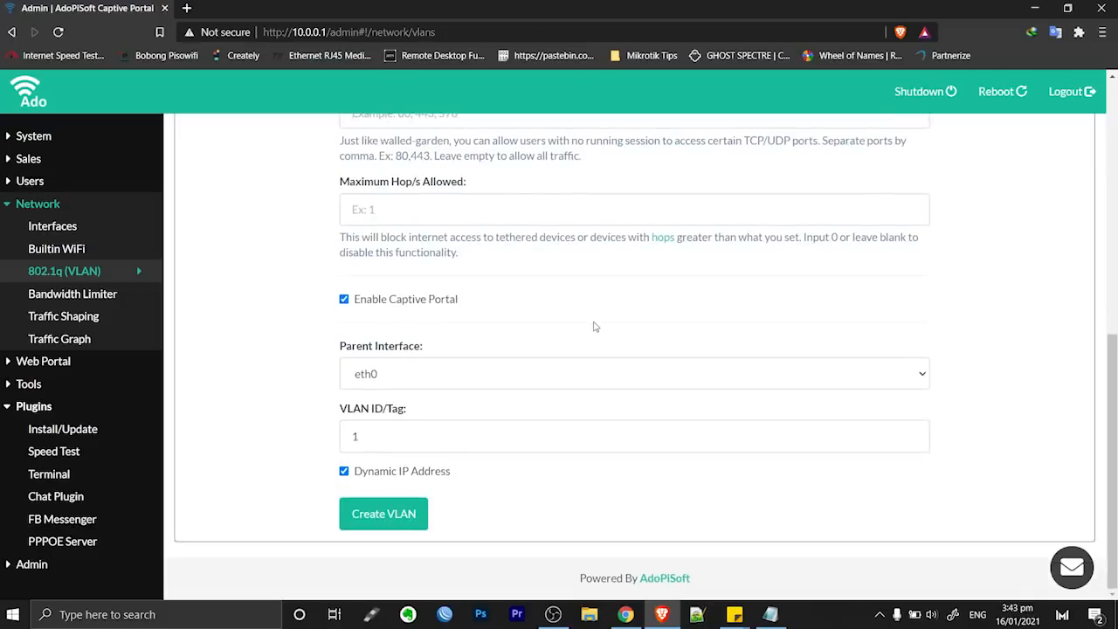
click(409, 381)
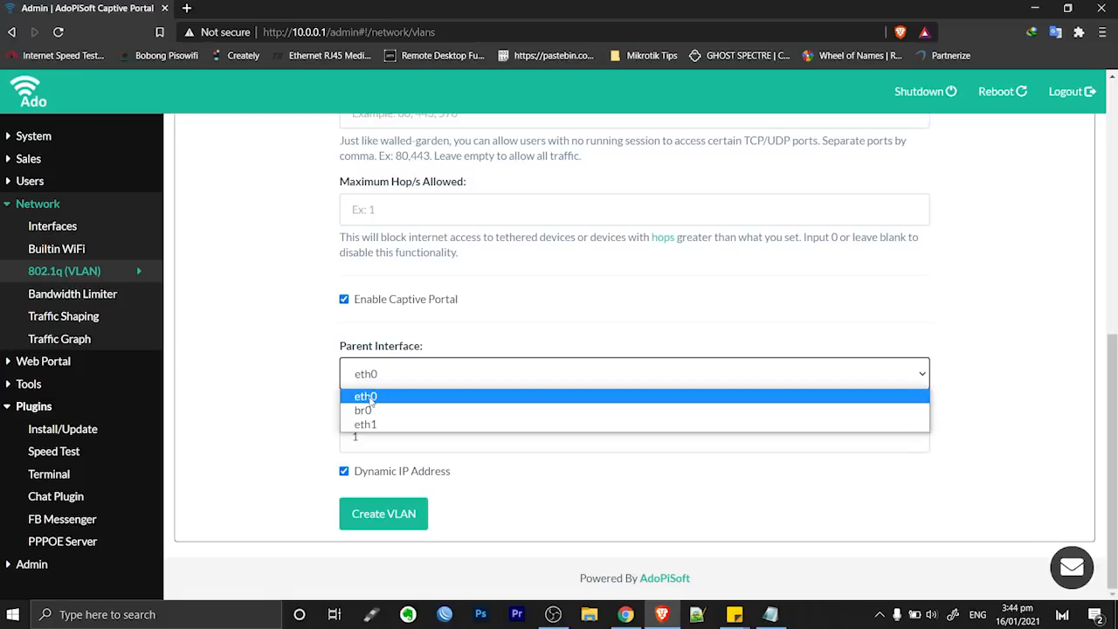
click(372, 399)
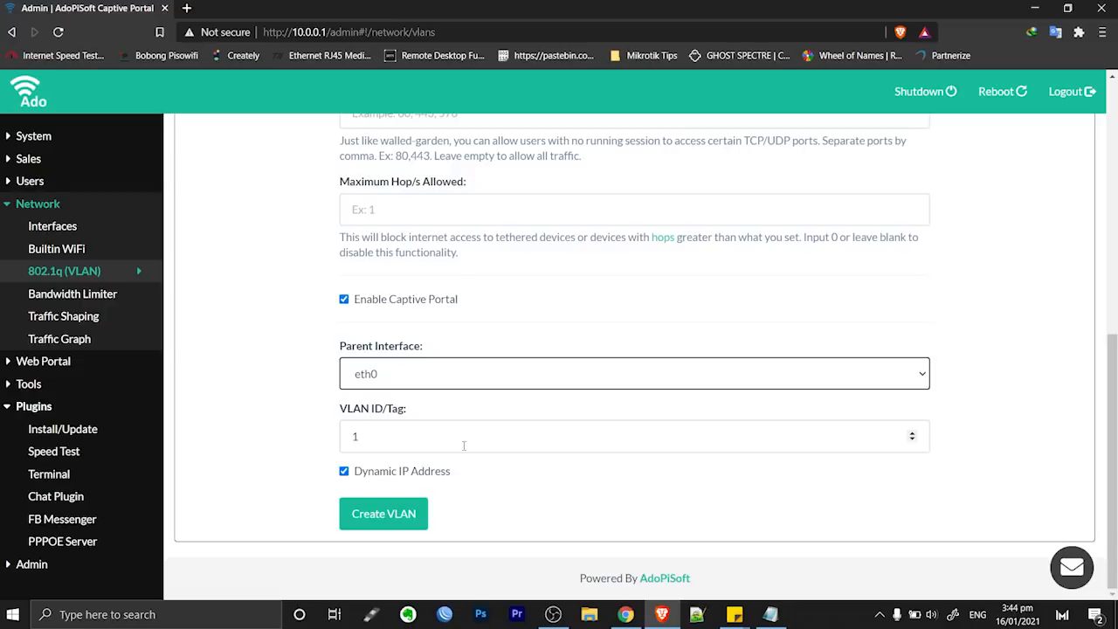
click(414, 438)
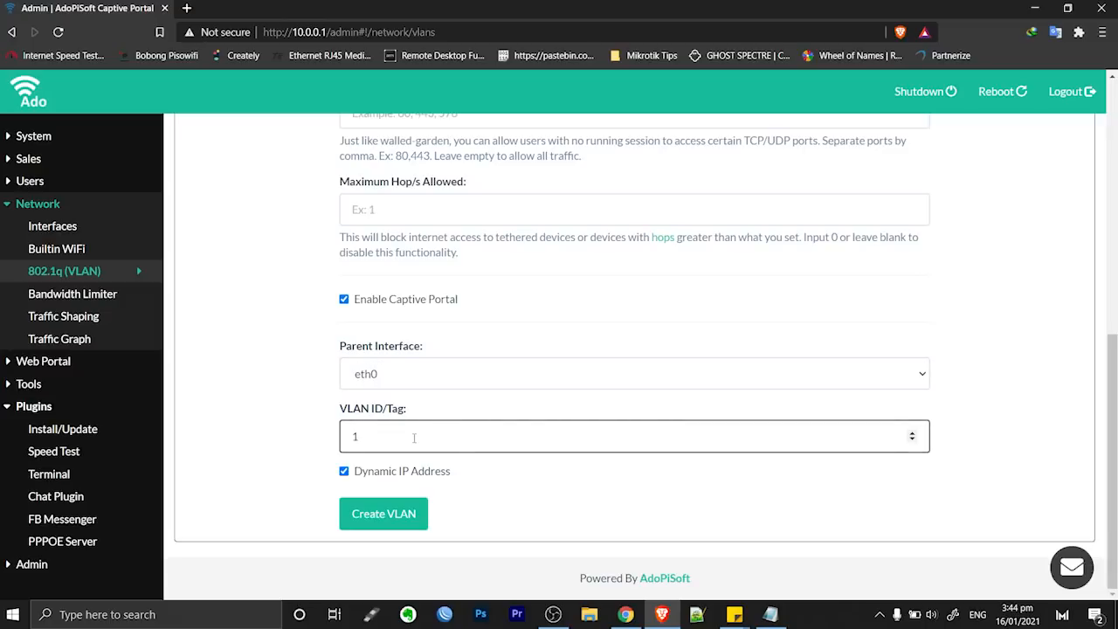
text(0)
click(516, 498)
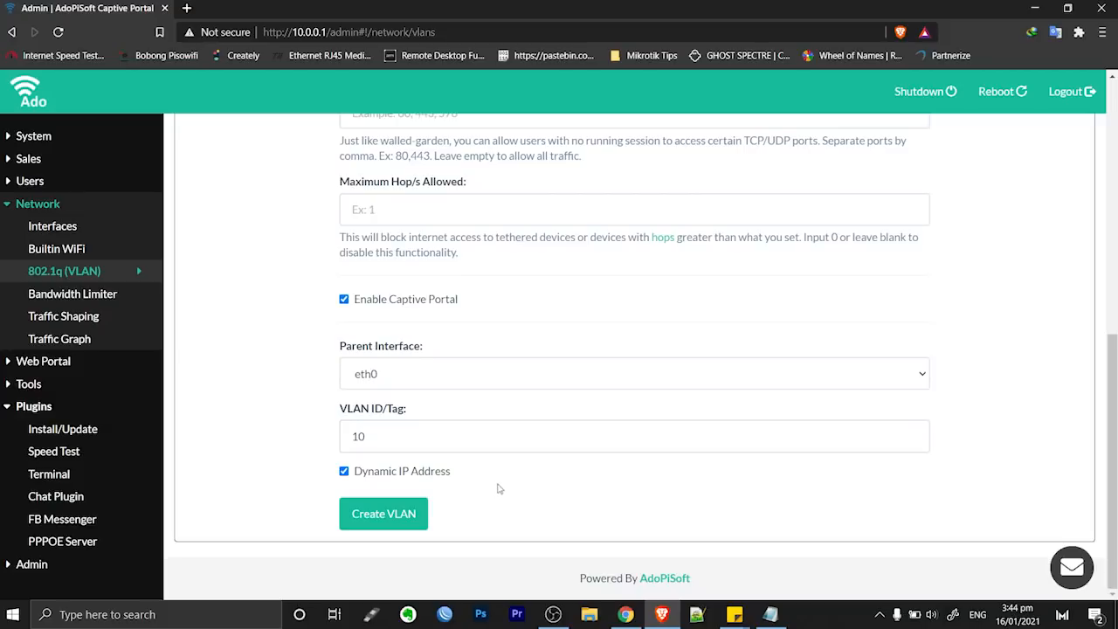
scroll(481, 490, up, 3)
scroll(480, 489, up, 2)
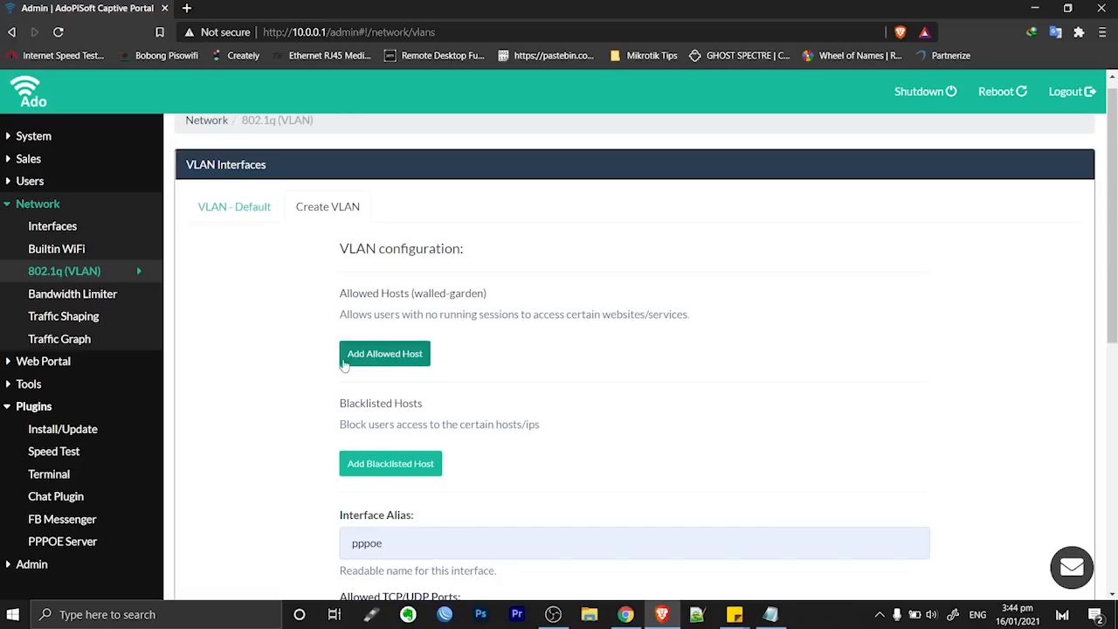
Create the pppoe VLAN (ID 10 on eth0) and save it
scroll(451, 375, down, 2)
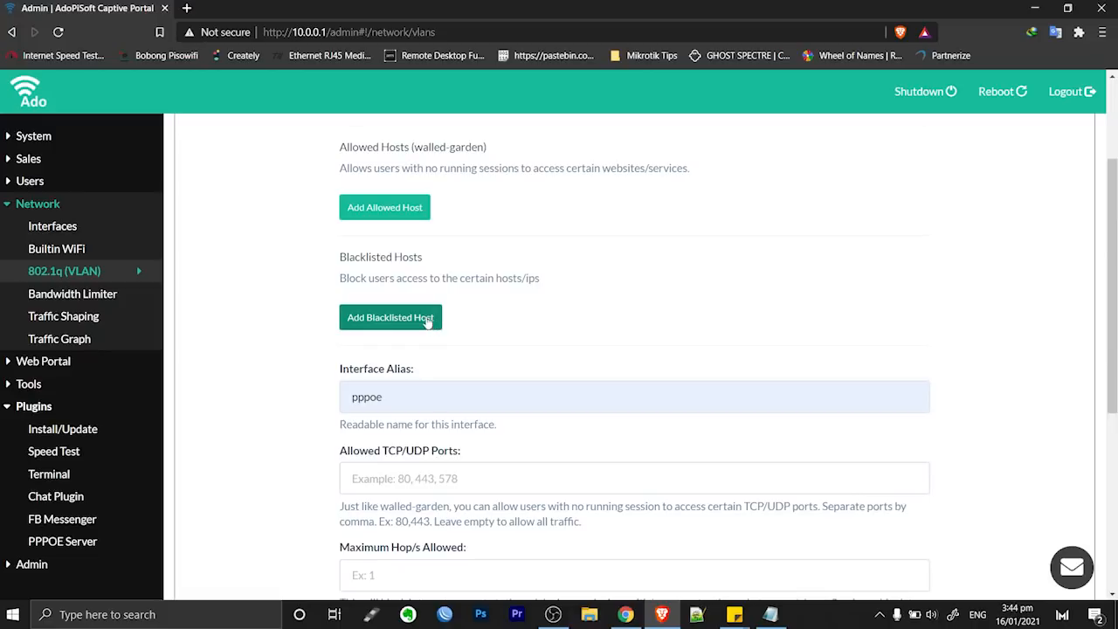
scroll(432, 277, down, 4)
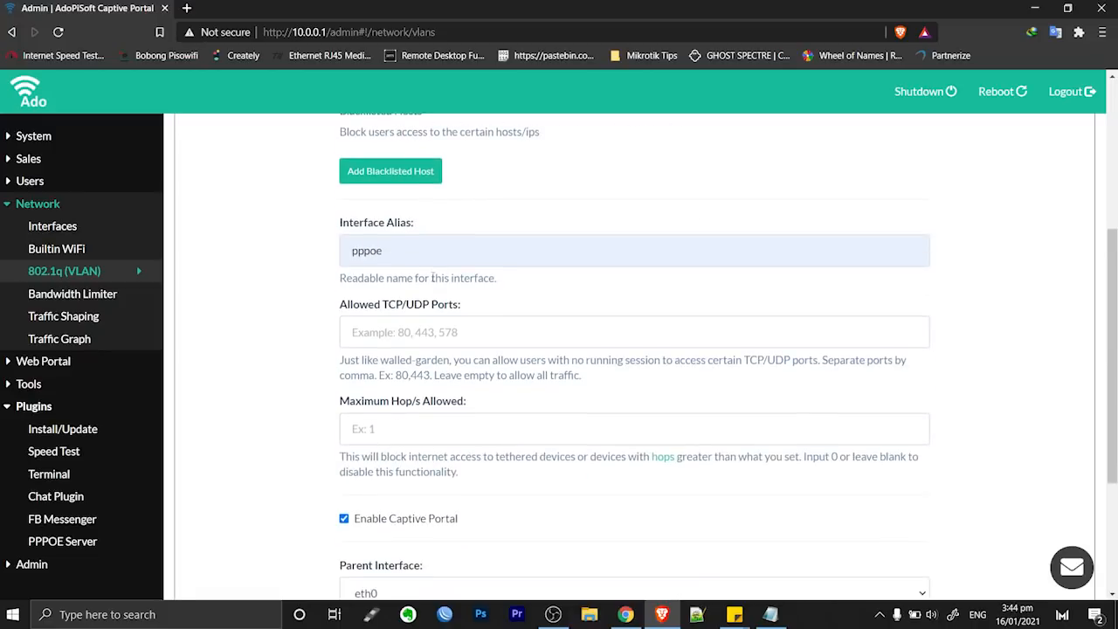
scroll(432, 277, up, 5)
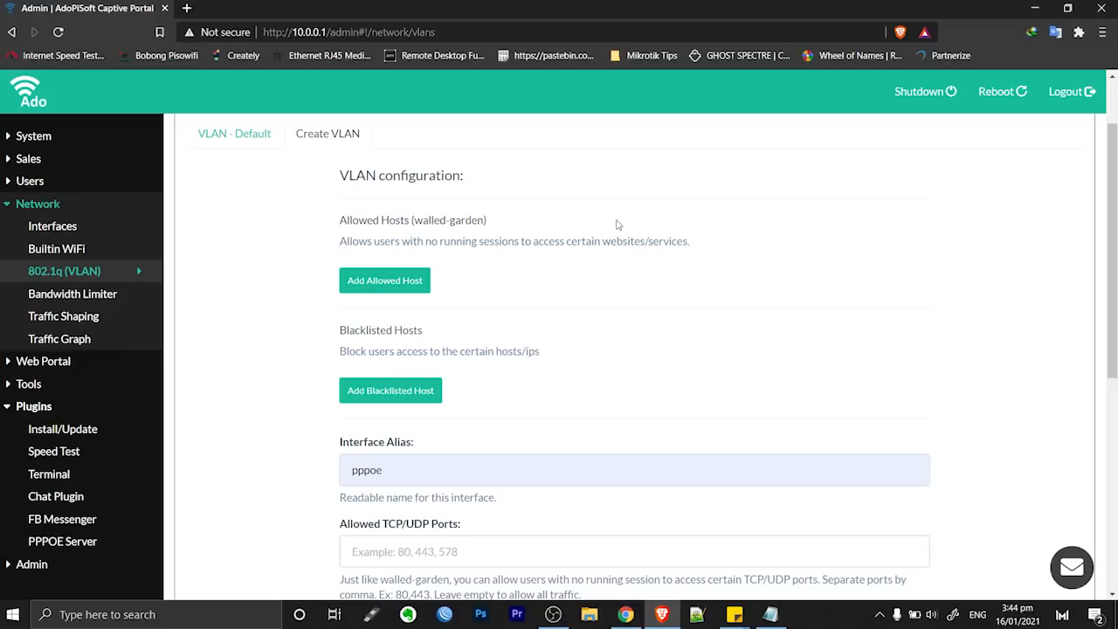
scroll(617, 225, down, 5)
scroll(618, 238, up, 2)
scroll(614, 247, down, 2)
click(374, 517)
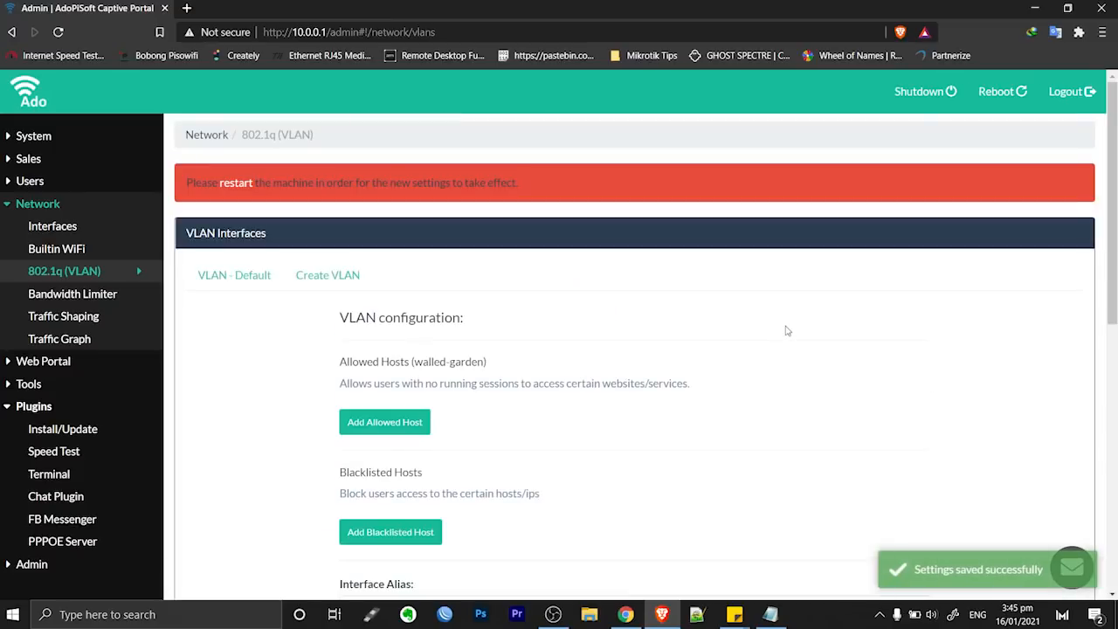
Reboot the machine from the restart alert to apply the new VLAN
scroll(786, 330, down, 4)
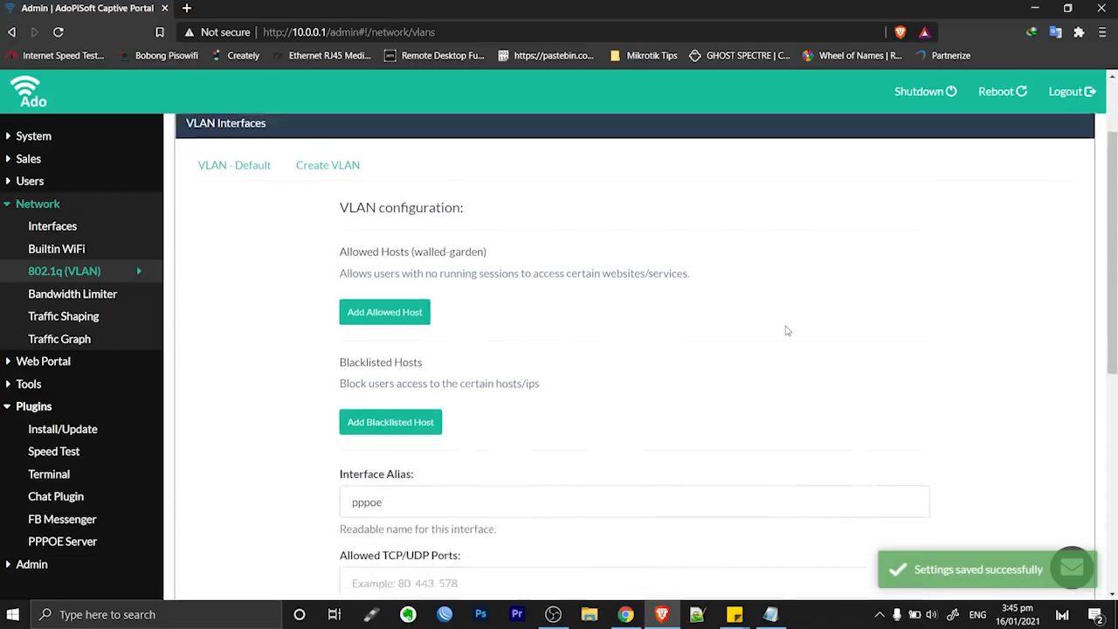
scroll(670, 306, down, 3)
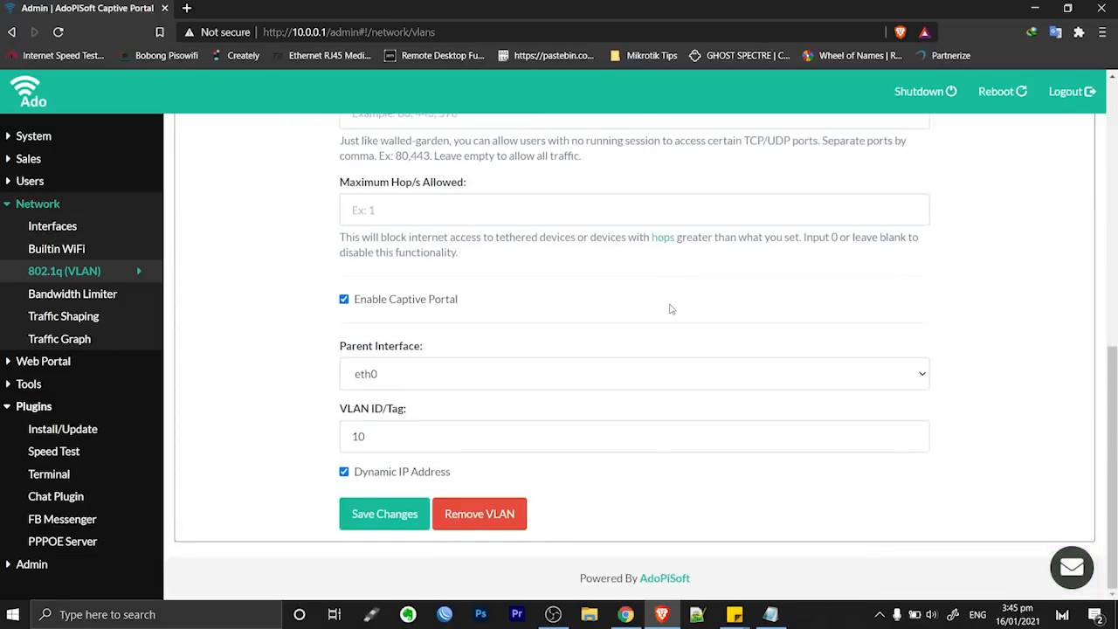
scroll(669, 307, up, 7)
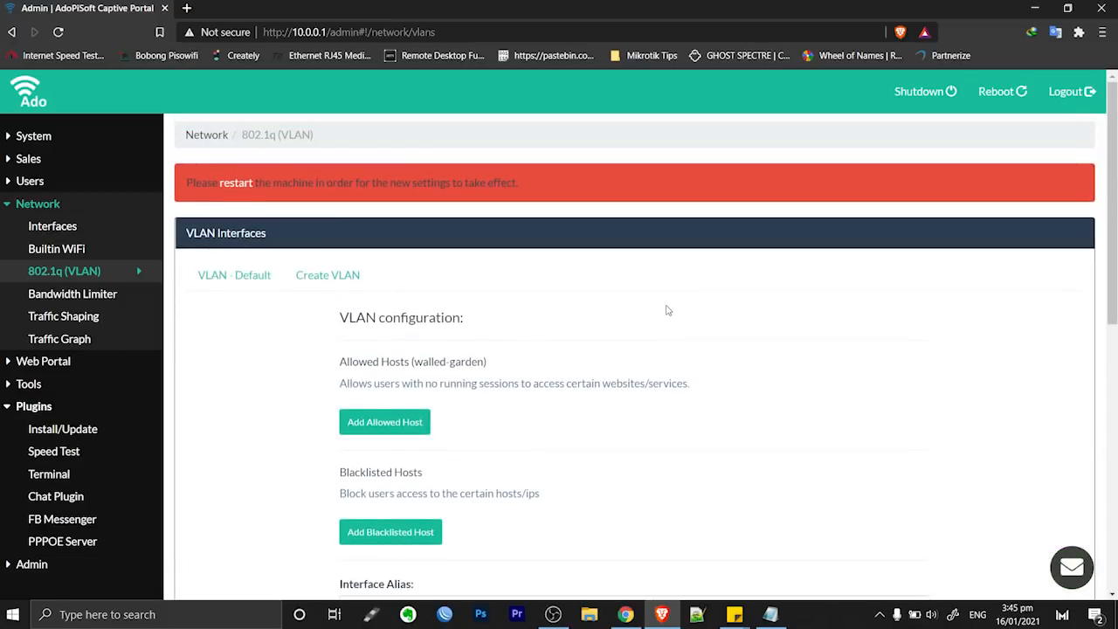
scroll(666, 310, down, 7)
scroll(666, 310, up, 7)
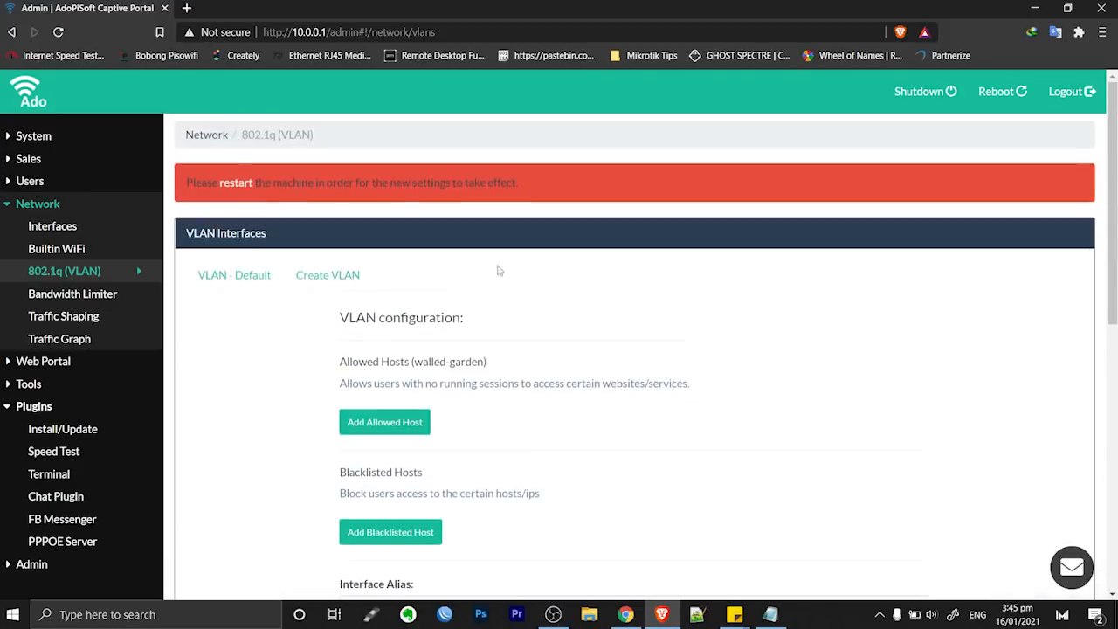
click(235, 183)
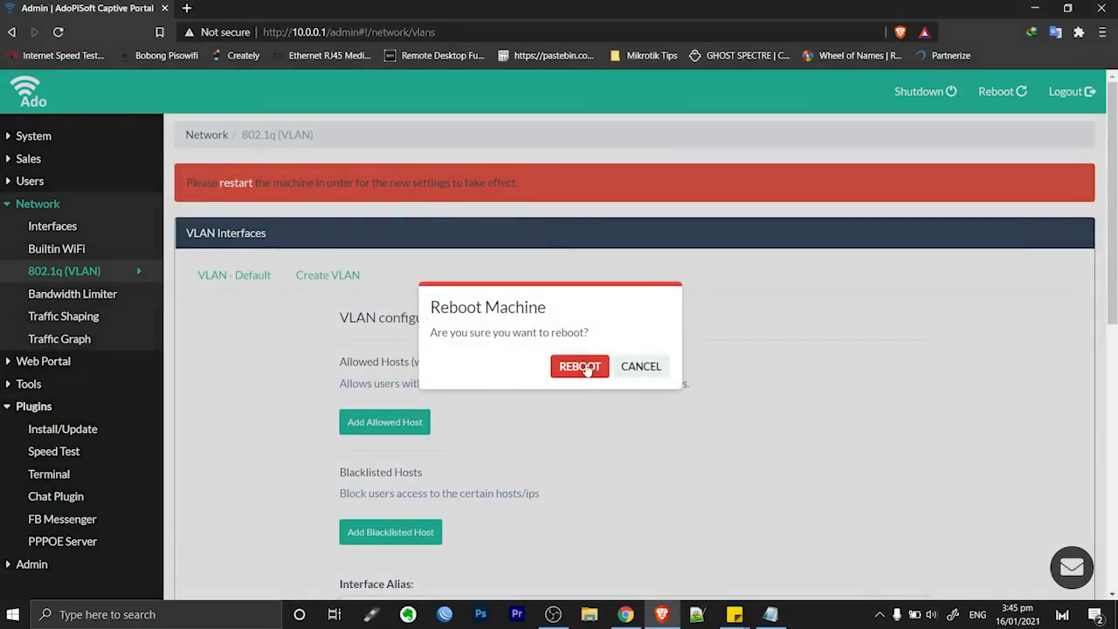
click(584, 367)
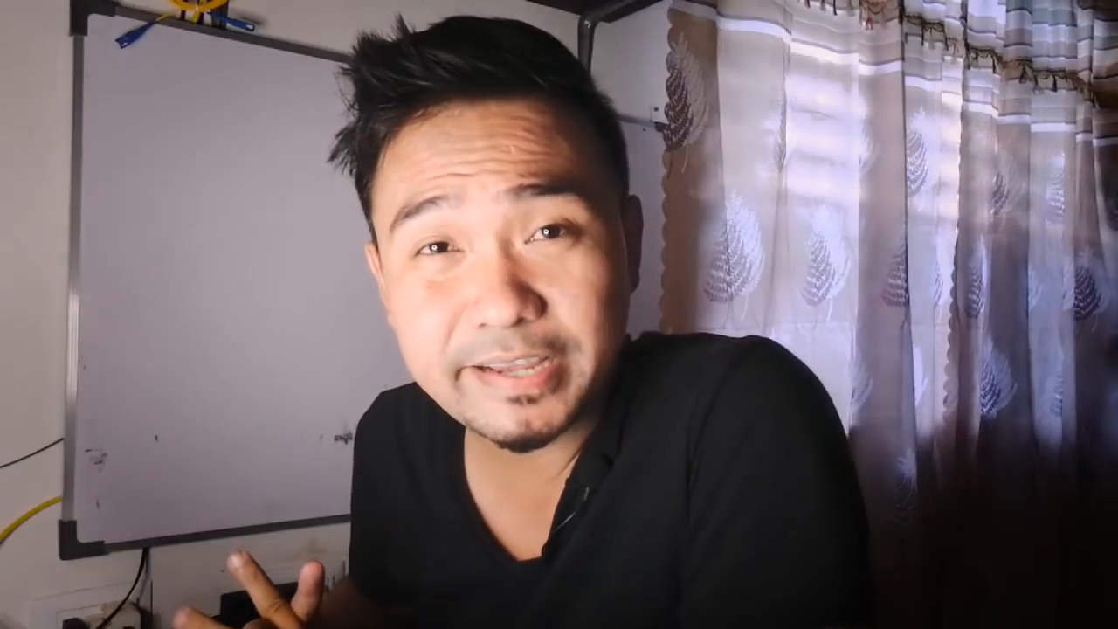
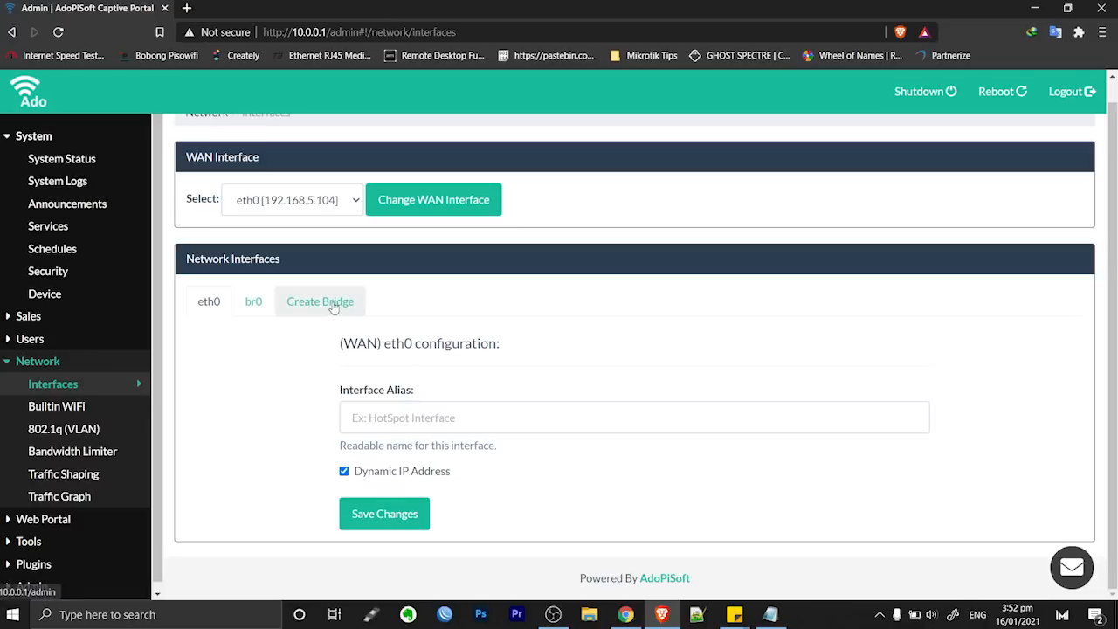
Start a new bridge interface from the Create Bridge tab on the Network Interfaces page
click(334, 302)
Keep the bridge interface name br1 and enter the alias br-pppoe
scroll(603, 288, down, 3)
scroll(602, 288, down, 2)
click(412, 279)
key(BackSpace)
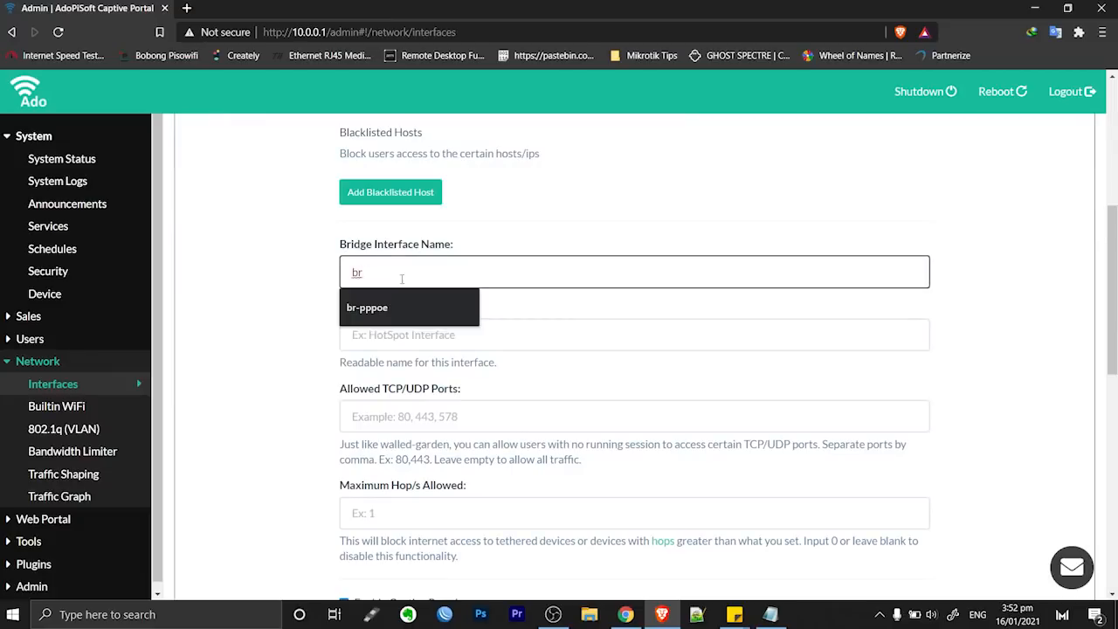
text(1)
click(520, 310)
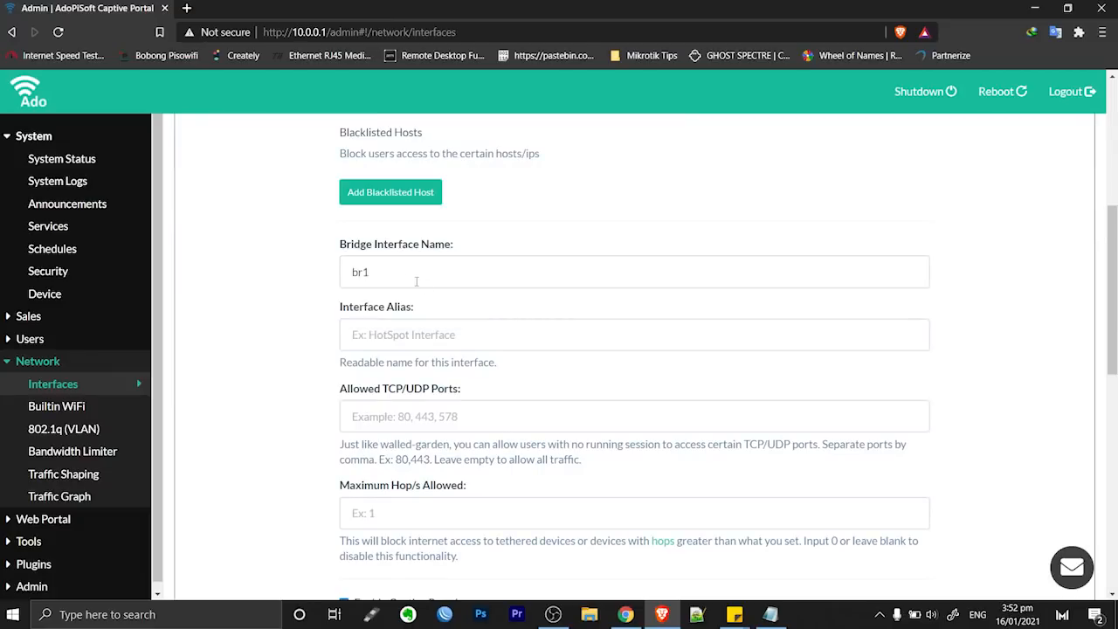
click(401, 329)
text(br)
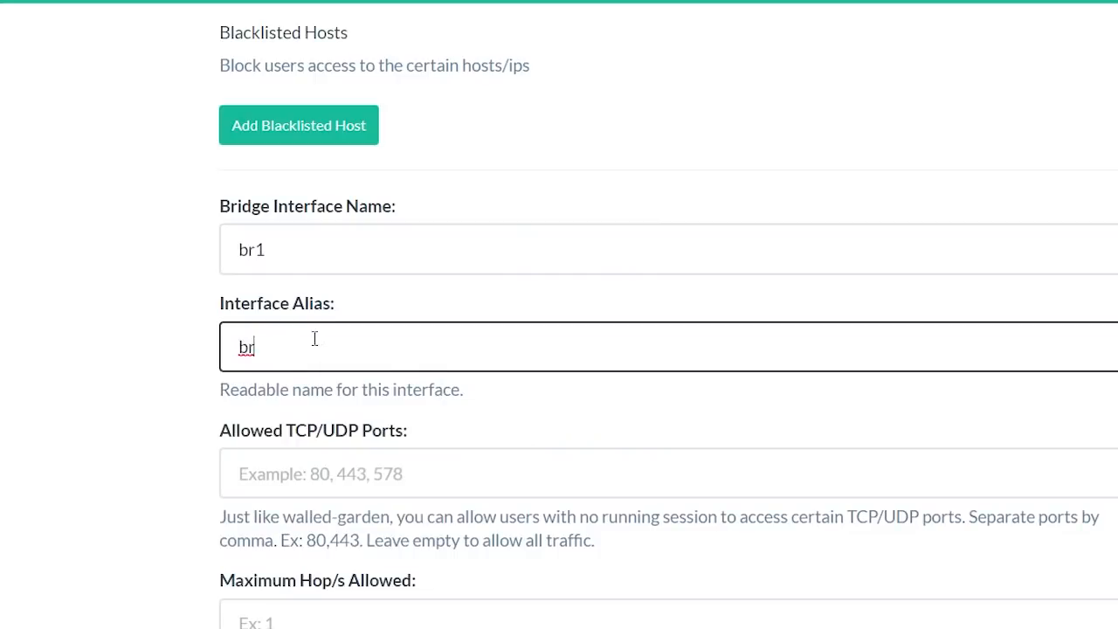
text(-pppoe)
scroll(297, 450, down, 3)
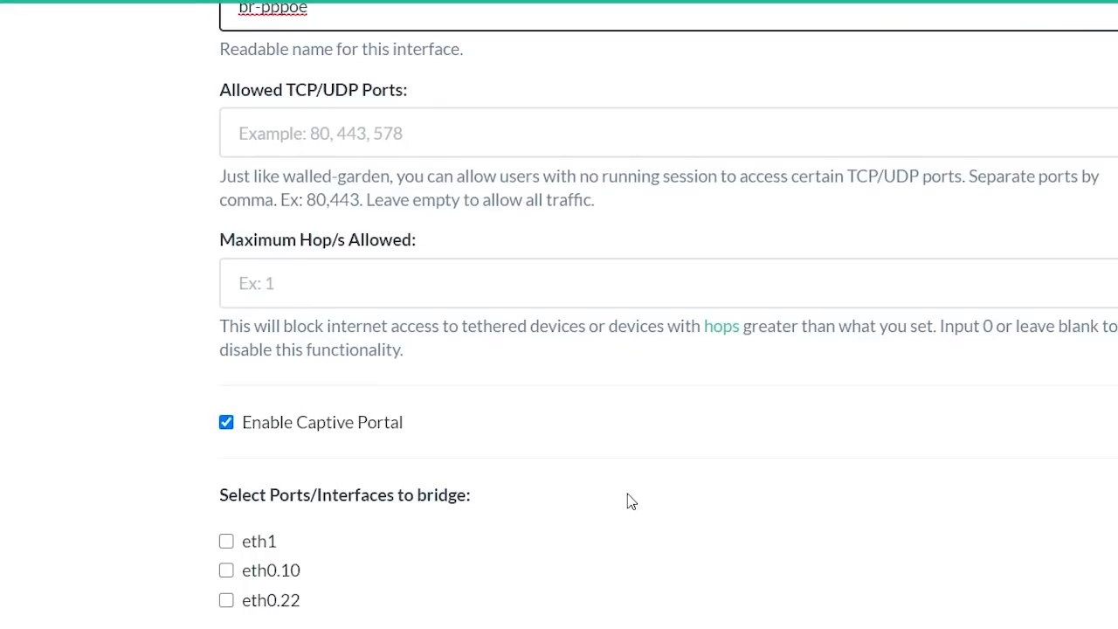
scroll(632, 501, down, 1)
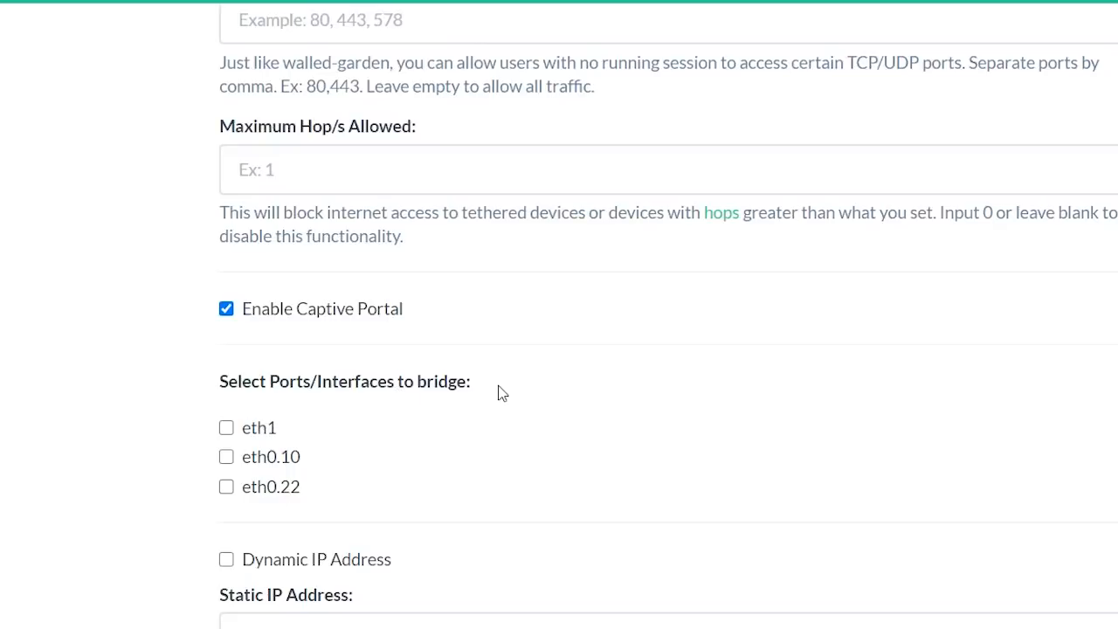
Add eth0.10 to the bridge and change its static IP to 20.0.0.1
click(229, 463)
scroll(901, 430, down, 3)
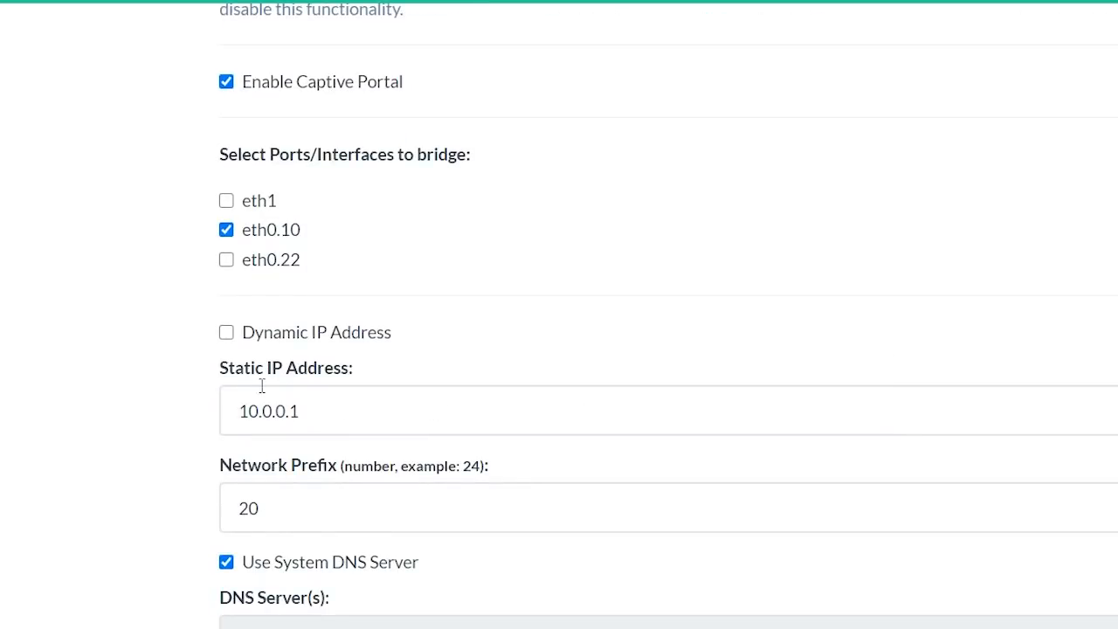
drag(250, 410, 231, 407)
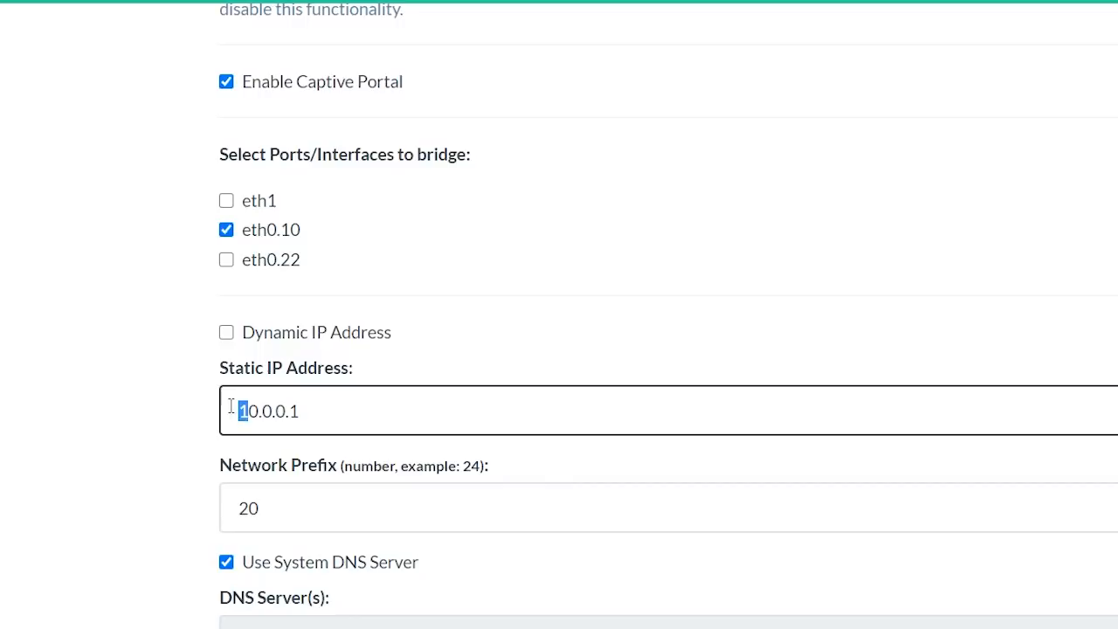
text(2)
Set the DHCP pool to run from 20.0.0.10 to 20.0.15.254
scroll(495, 356, down, 3)
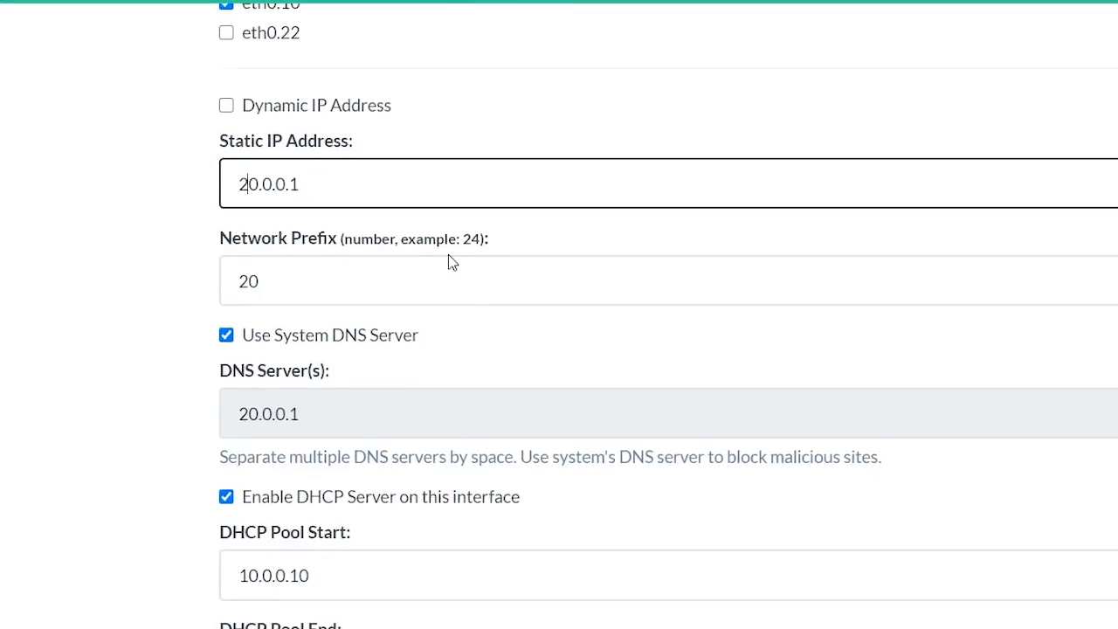
scroll(447, 256, down, 1)
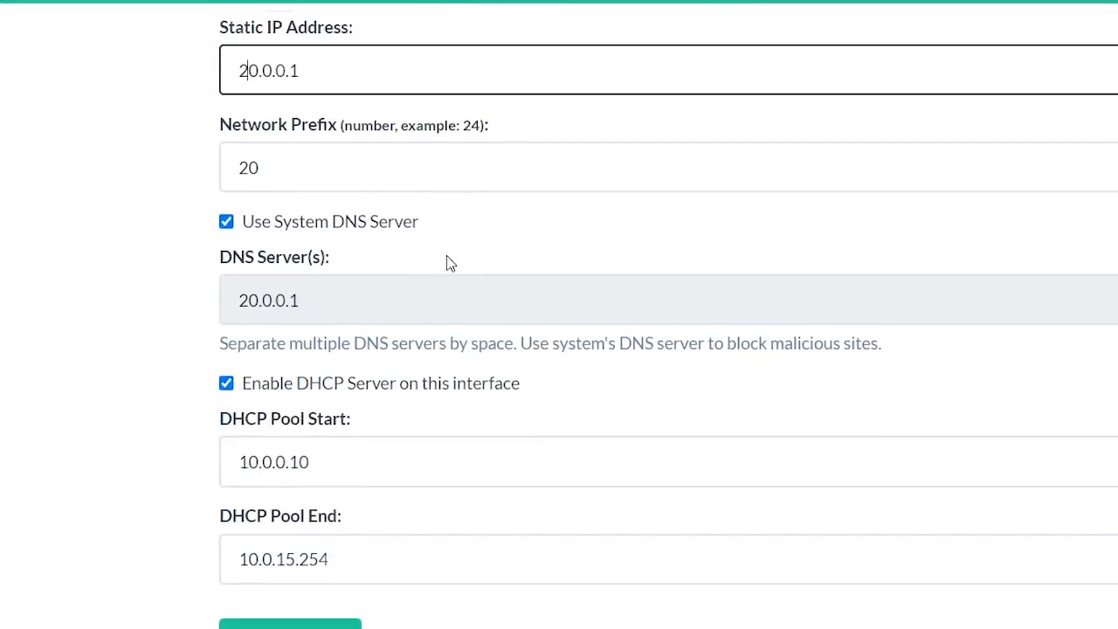
scroll(446, 260, down, 1)
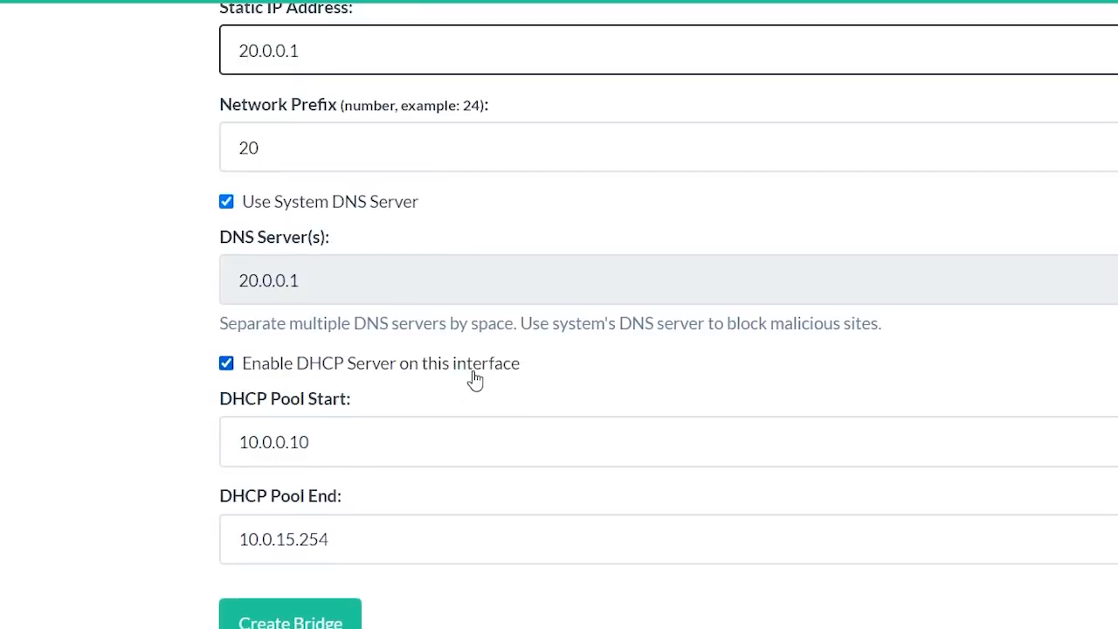
drag(247, 441, 229, 442)
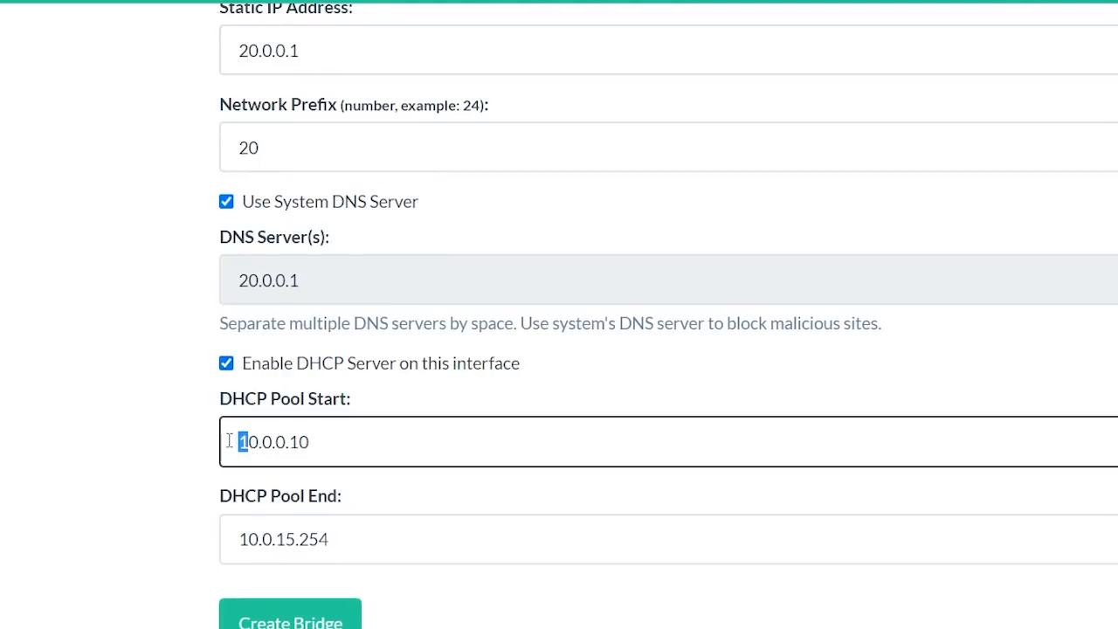
text(2)
drag(247, 537, 231, 539)
text(2)
scroll(567, 344, up, 10)
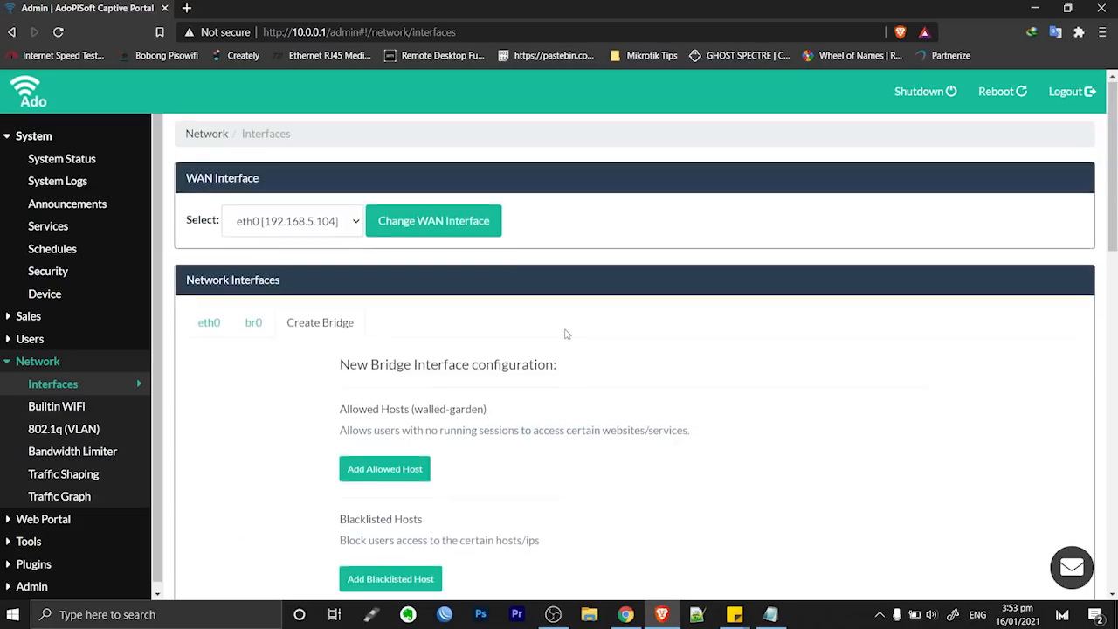
scroll(565, 334, down, 4)
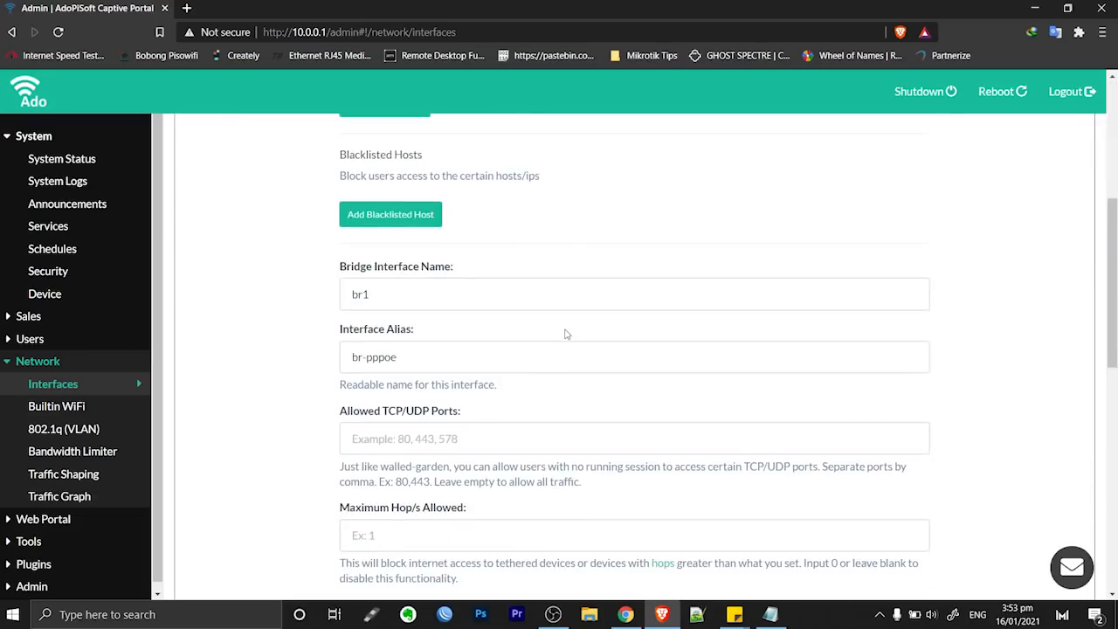
scroll(565, 334, down, 6)
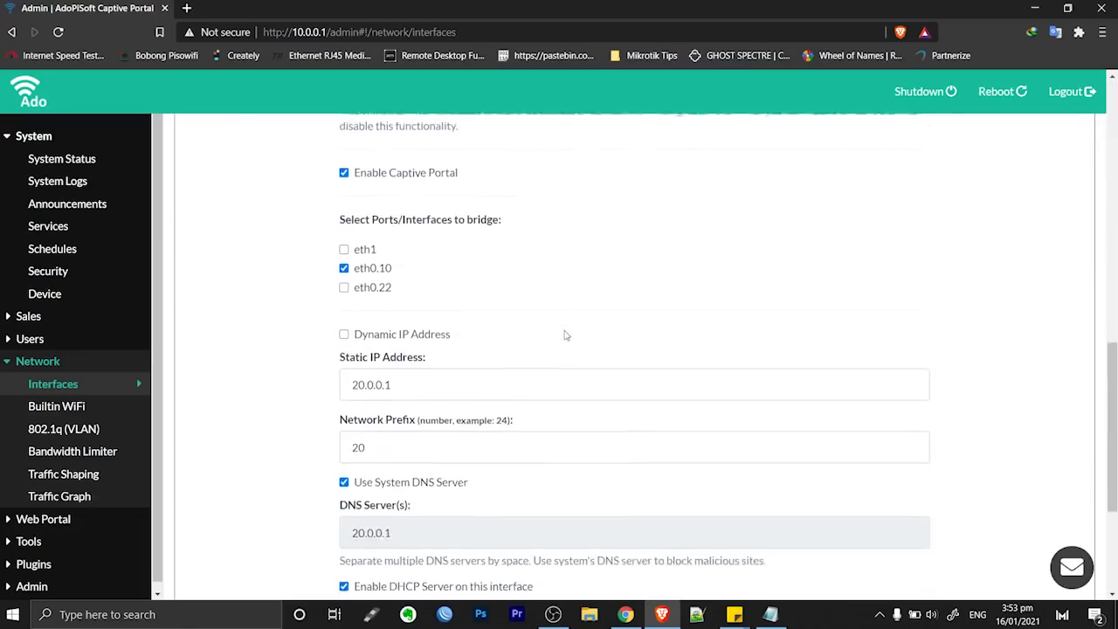
scroll(566, 332, down, 2)
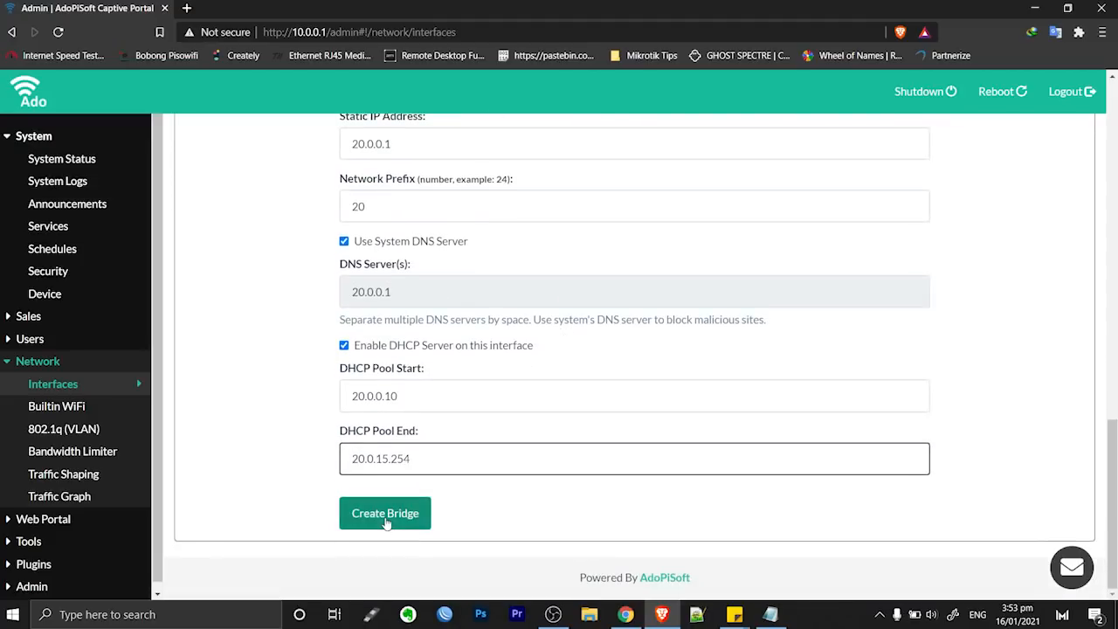
Create the br-pppoe bridge, check its tab, then reboot the machine to apply it
click(386, 516)
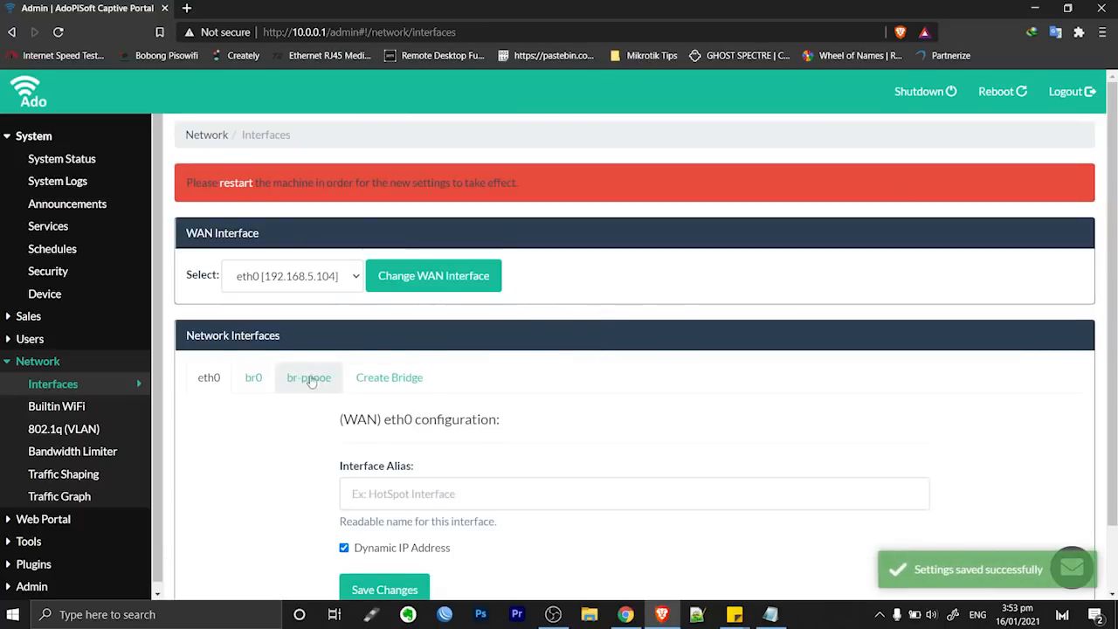
scroll(294, 390, down, 1)
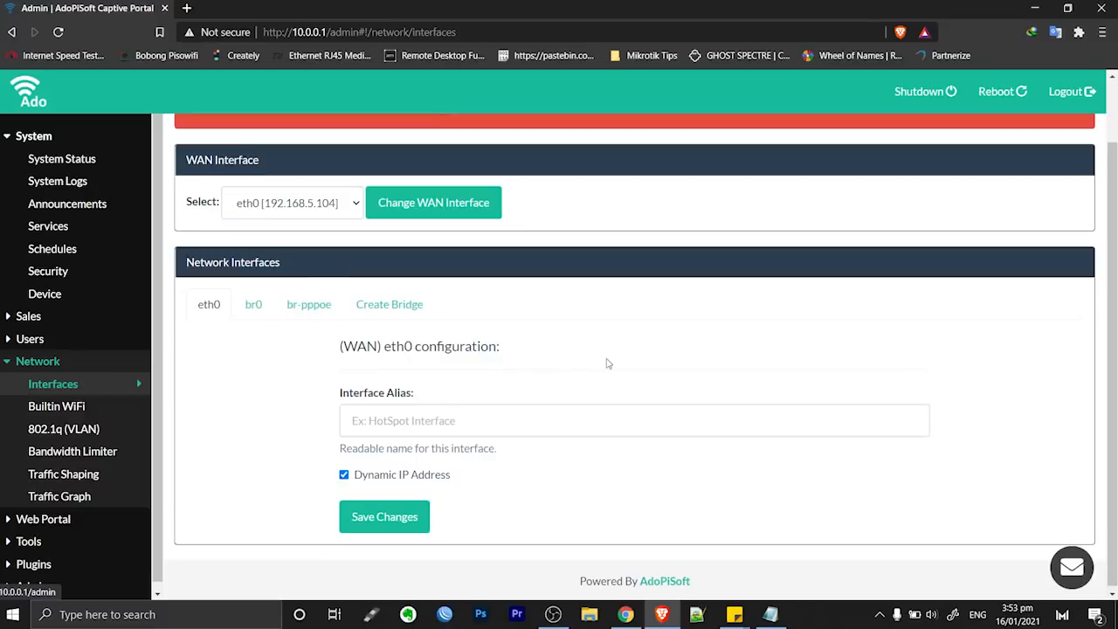
scroll(607, 363, up, 1)
click(308, 377)
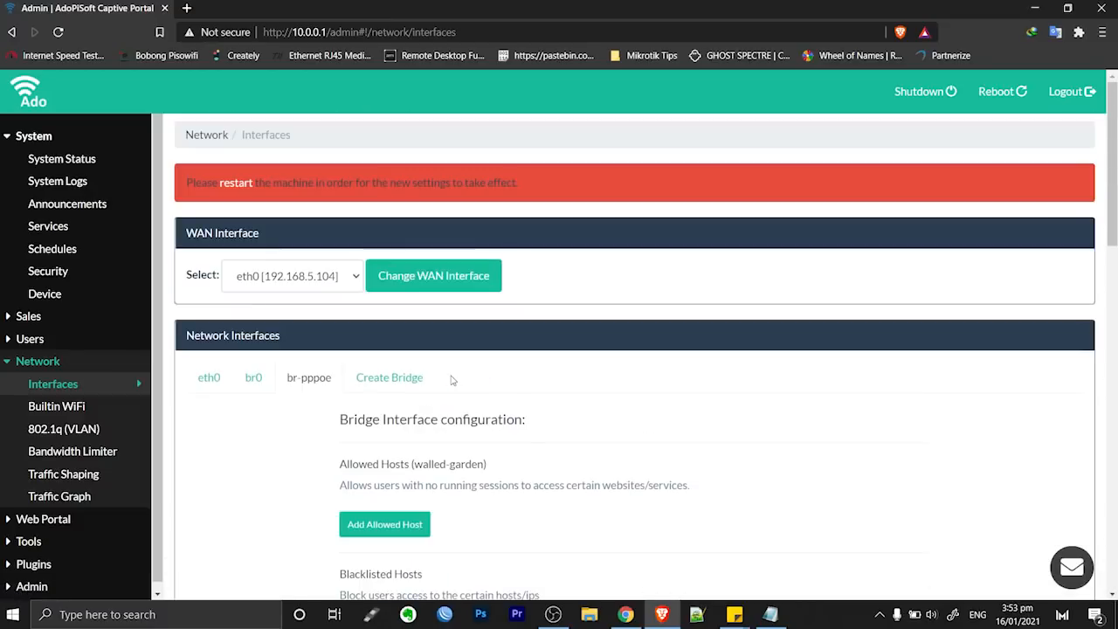
click(236, 183)
click(578, 359)
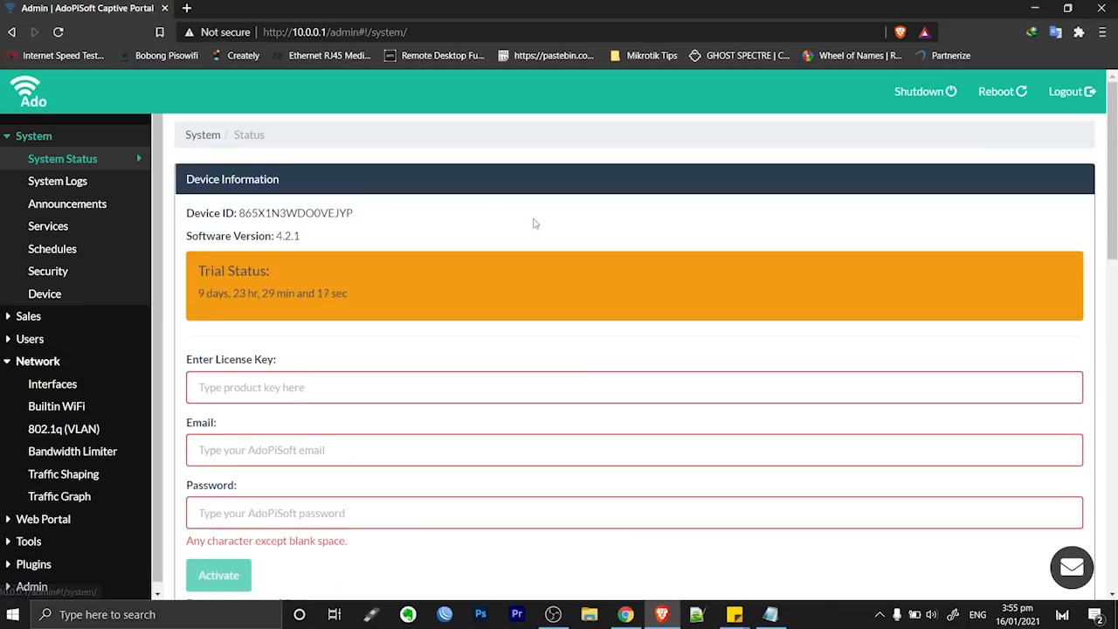
After the reboot, open the br-pppoe tab in Network Interfaces and verify it bridges eth0.10
scroll(533, 224, down, 3)
scroll(536, 228, up, 3)
scroll(537, 228, down, 7)
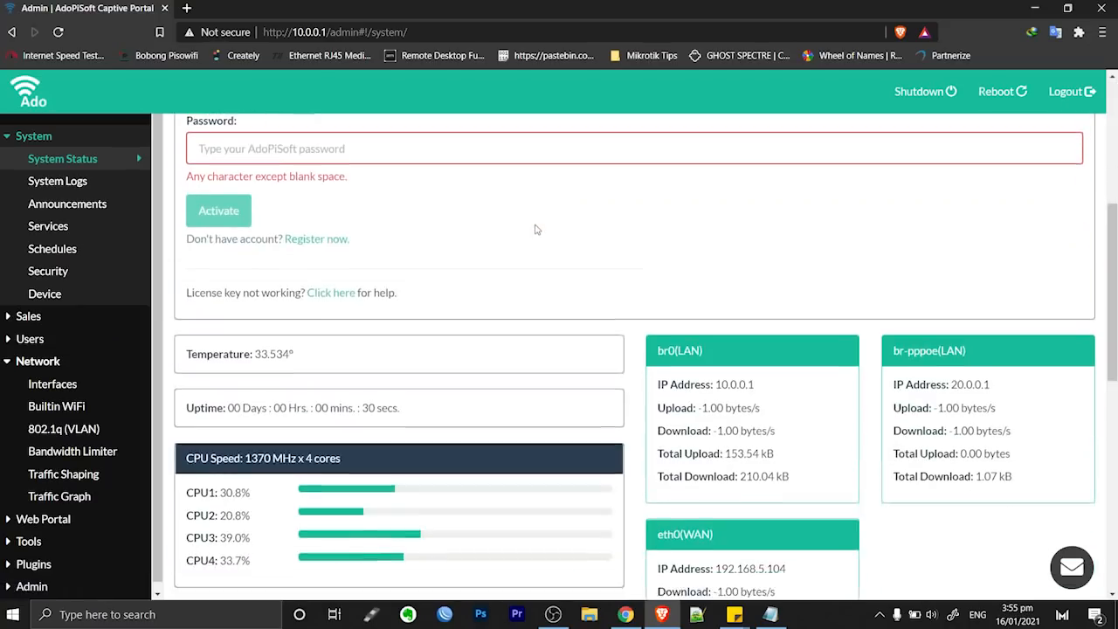
scroll(536, 229, down, 3)
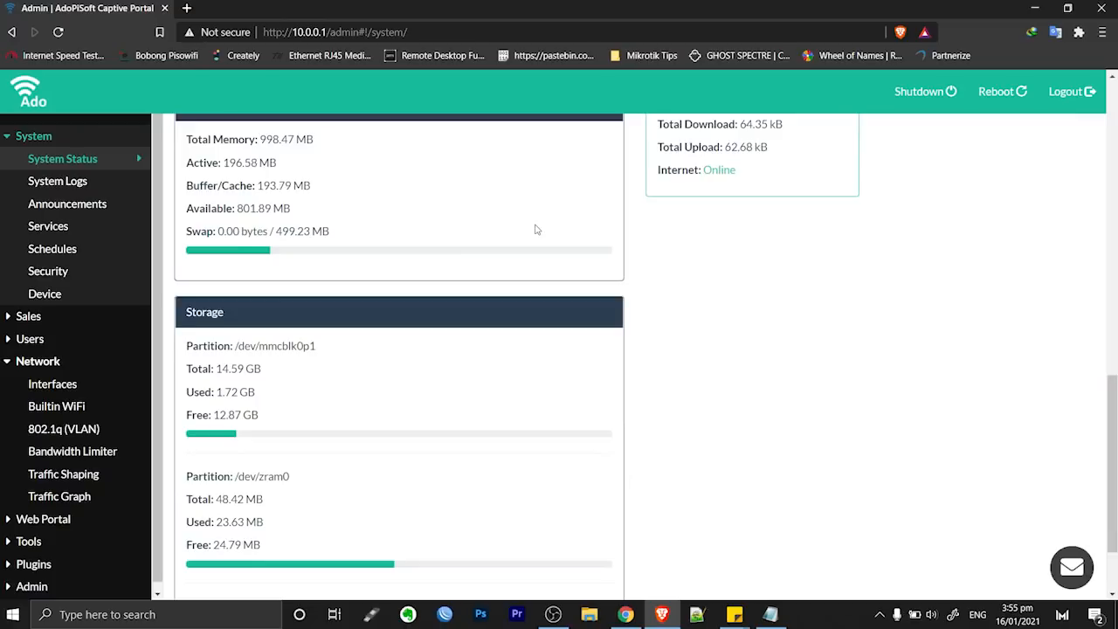
scroll(535, 229, up, 6)
click(56, 389)
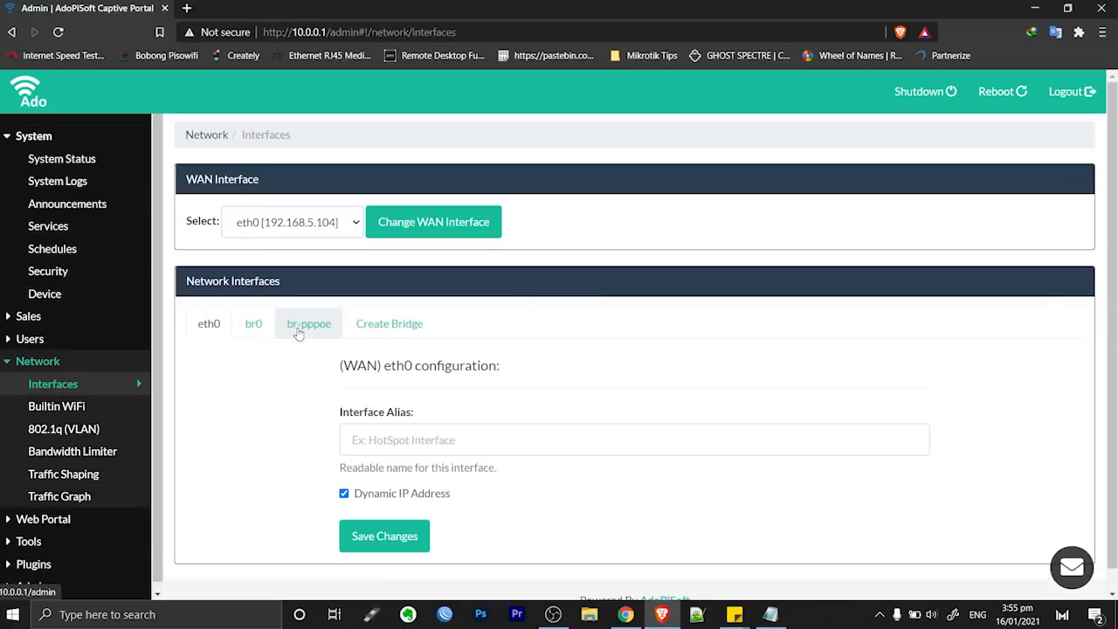
scroll(298, 335, down, 1)
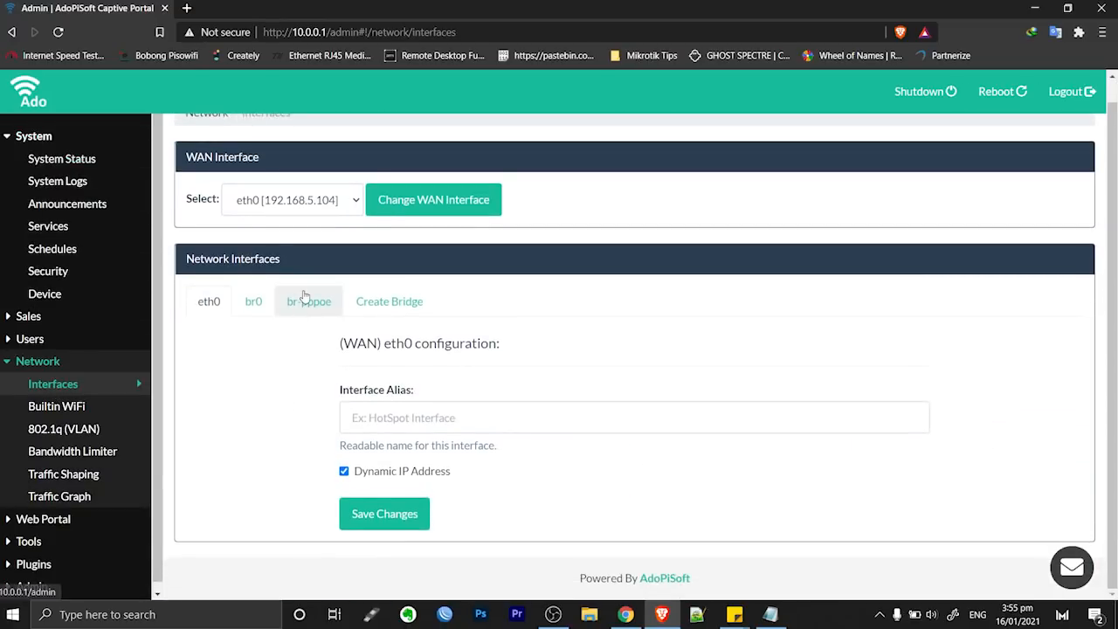
click(305, 302)
scroll(367, 315, down, 4)
scroll(376, 323, down, 4)
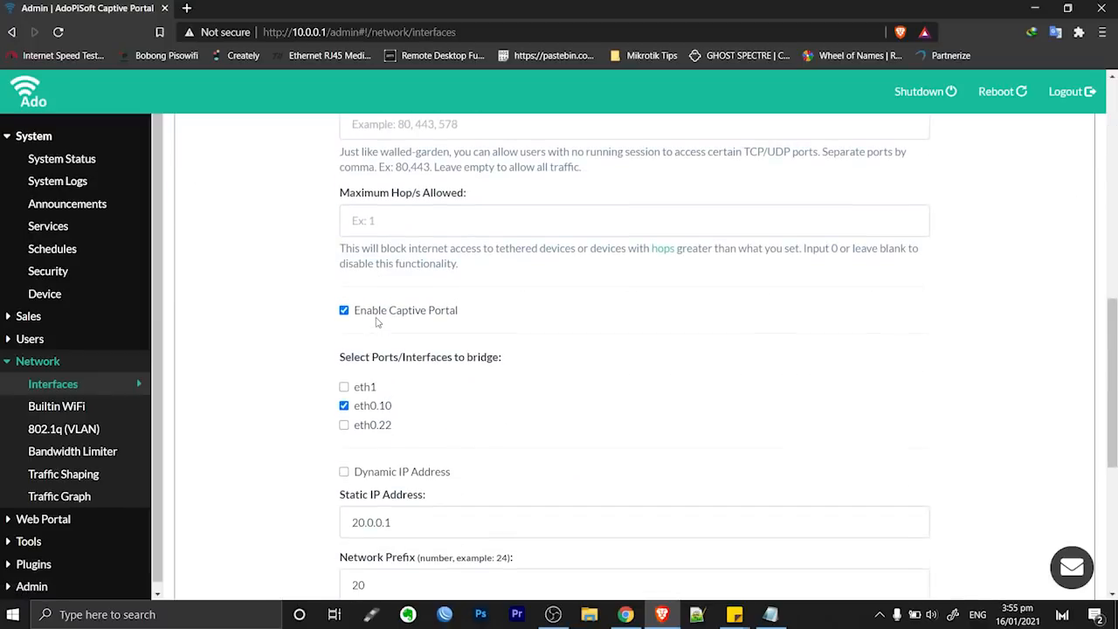
scroll(377, 323, up, 2)
scroll(385, 402, down, 2)
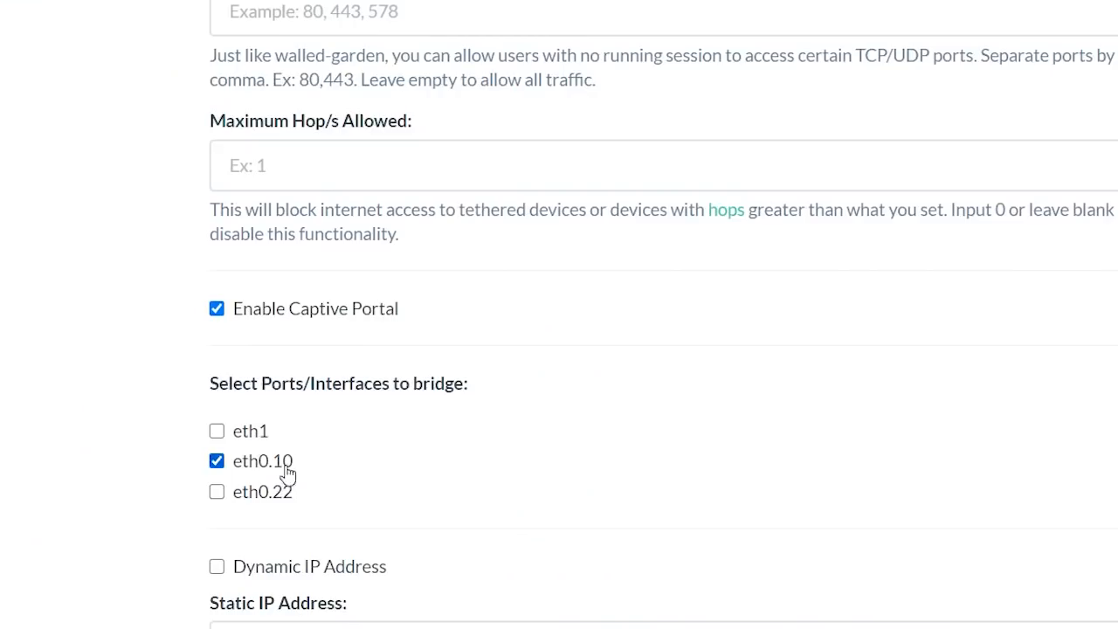
drag(306, 461, 274, 498)
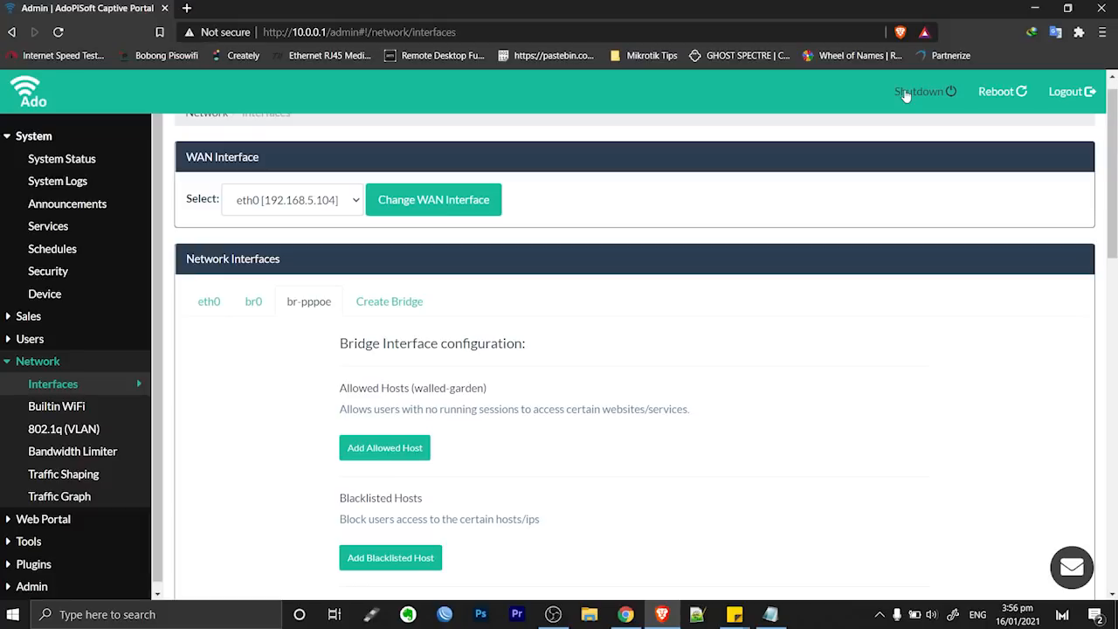
Shut down the AdoPiSoft machine, confirming with SHUTDOWN
click(908, 93)
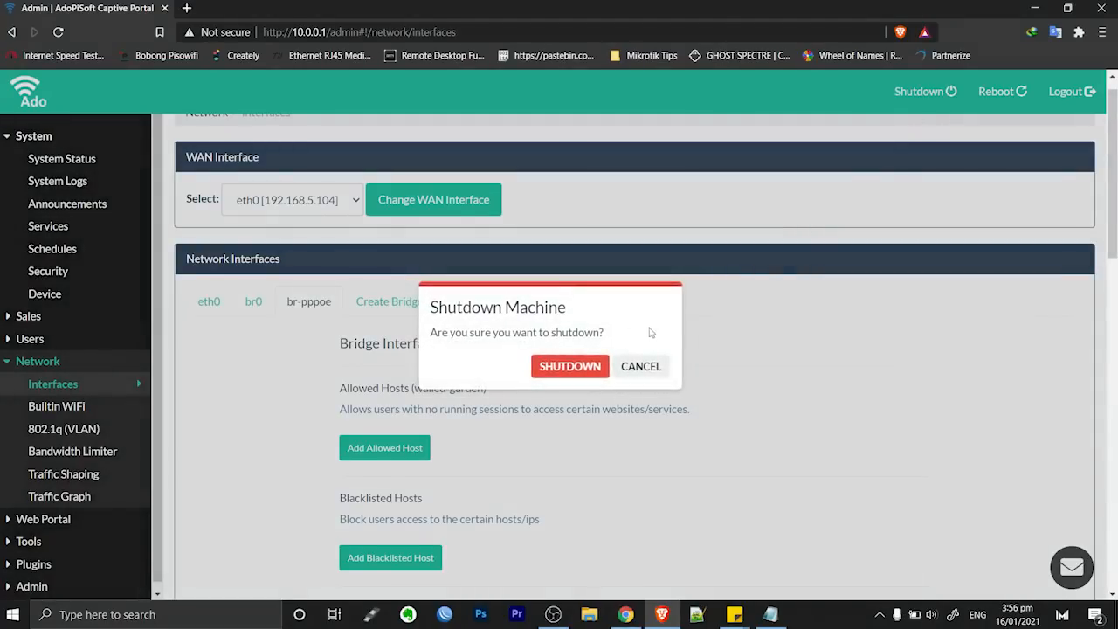
click(569, 367)
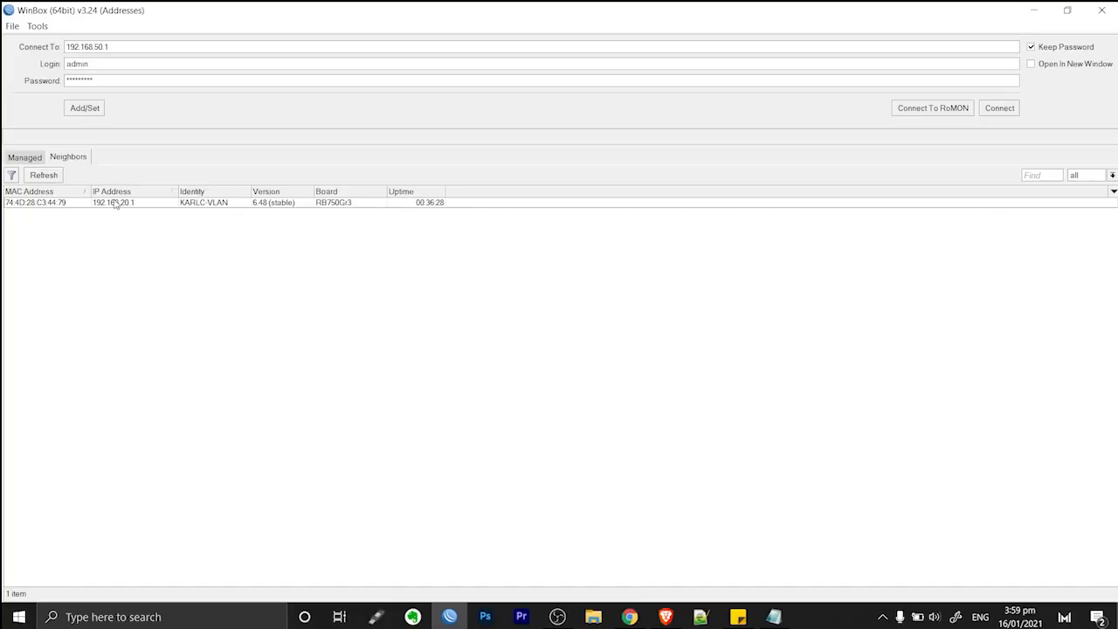
Connect WinBox to the router at 192.168.20.1 using its pasted password
click(114, 204)
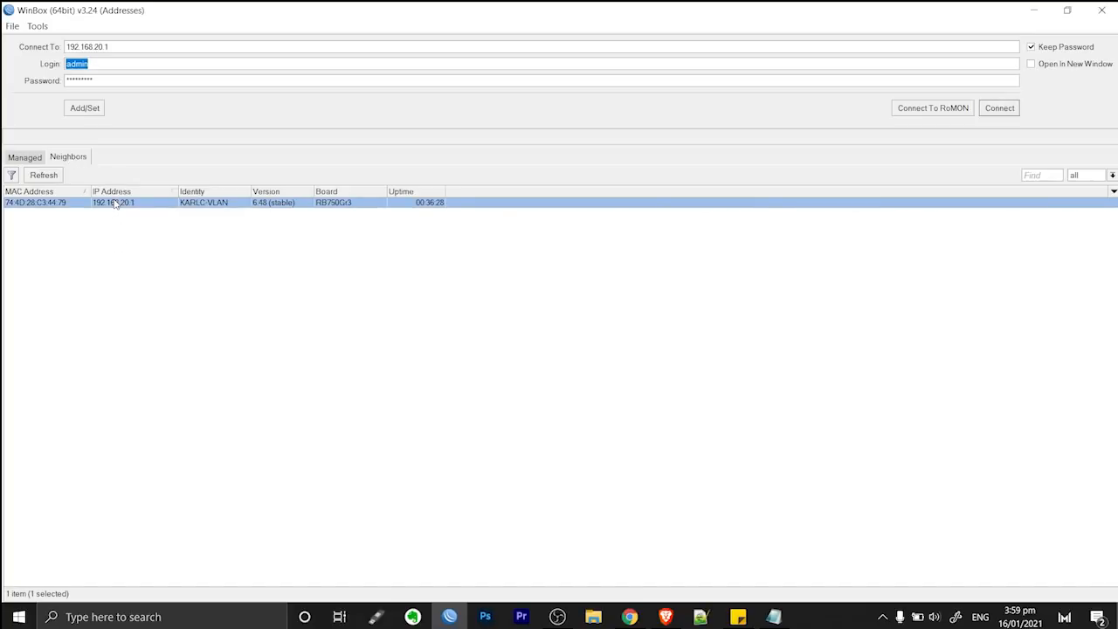
key(Tab)
key(ctrl+v)
click(999, 107)
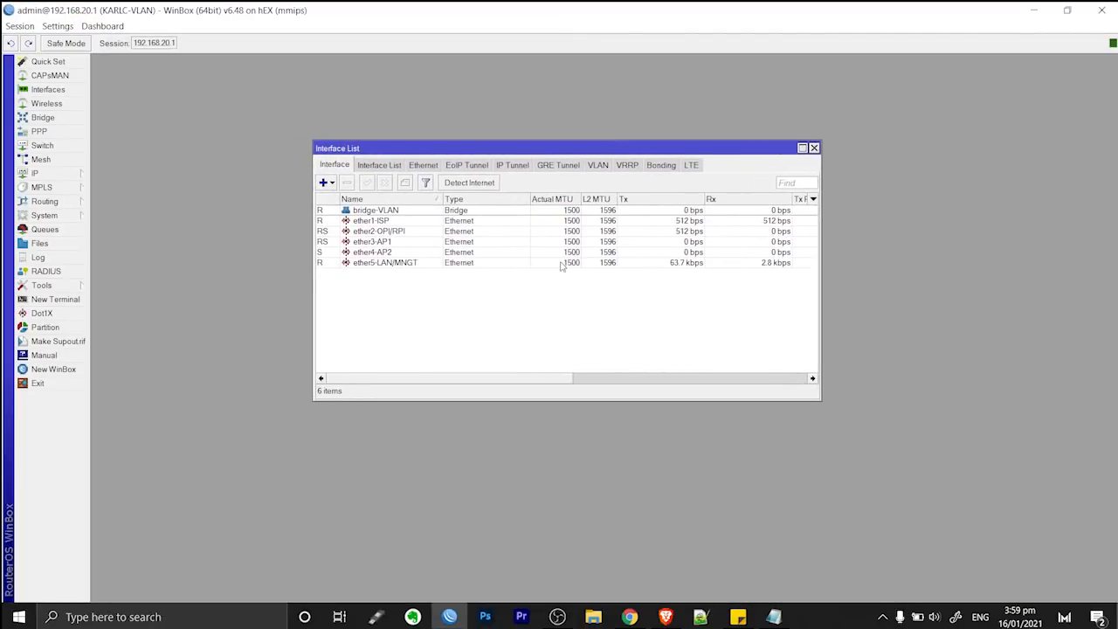
Go over ether1-ISP, ether2-OPI/RPI, ether3-AP1 and ether4-AP2 in the Interface List
click(375, 223)
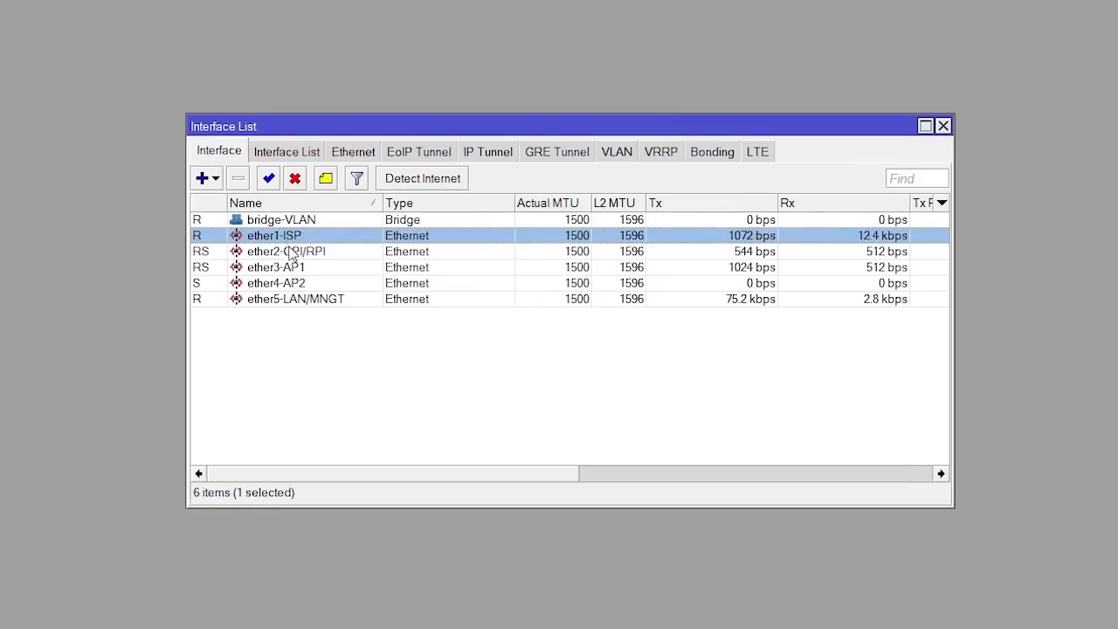
click(293, 252)
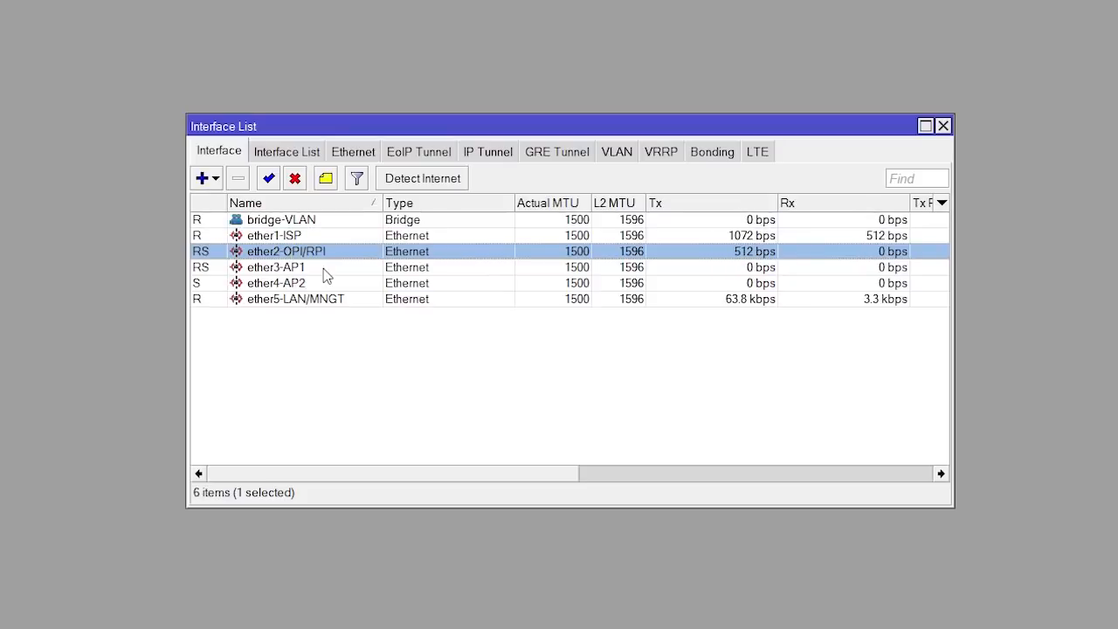
click(323, 269)
click(324, 279)
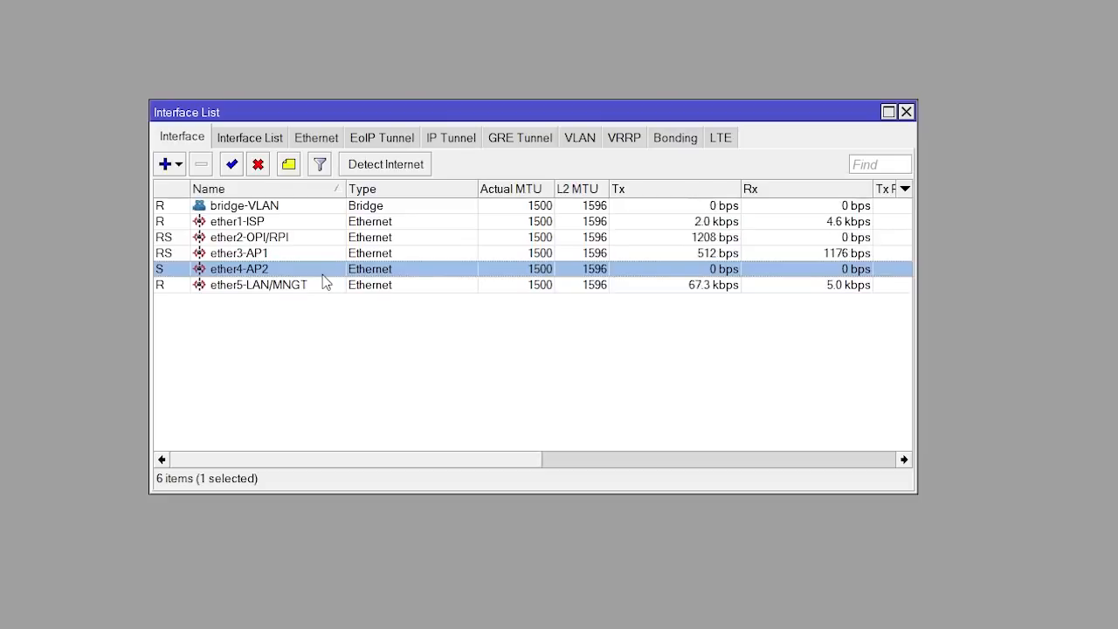
Rename interface ether4-AP2 to ether4-PPPOE
double_click(273, 273)
drag(604, 237, 568, 237)
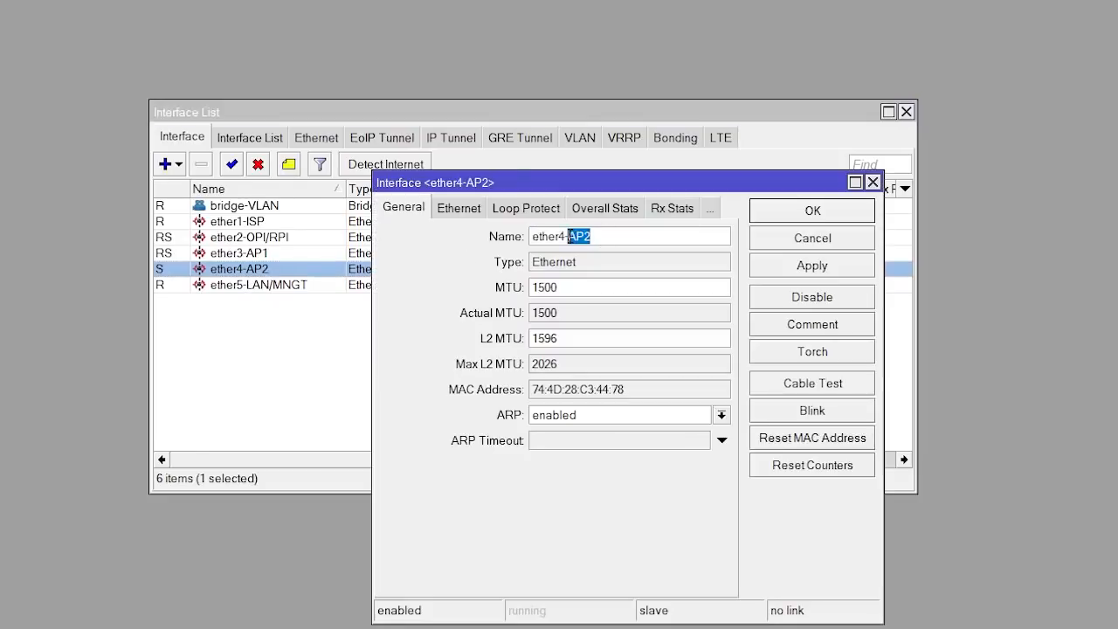
text(p)
text(PPPOE)
click(822, 271)
click(817, 211)
Rename interface ether3-AP1 to ether3-PISOWIFI
double_click(273, 253)
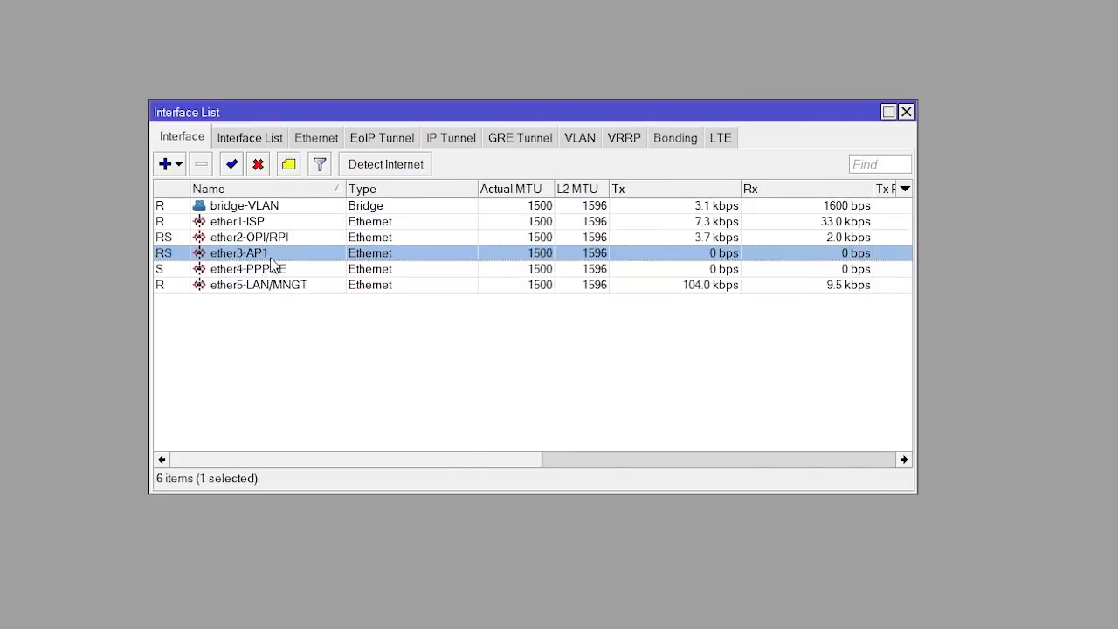
click(596, 234)
drag(597, 234, 566, 235)
text(PISOWIFI)
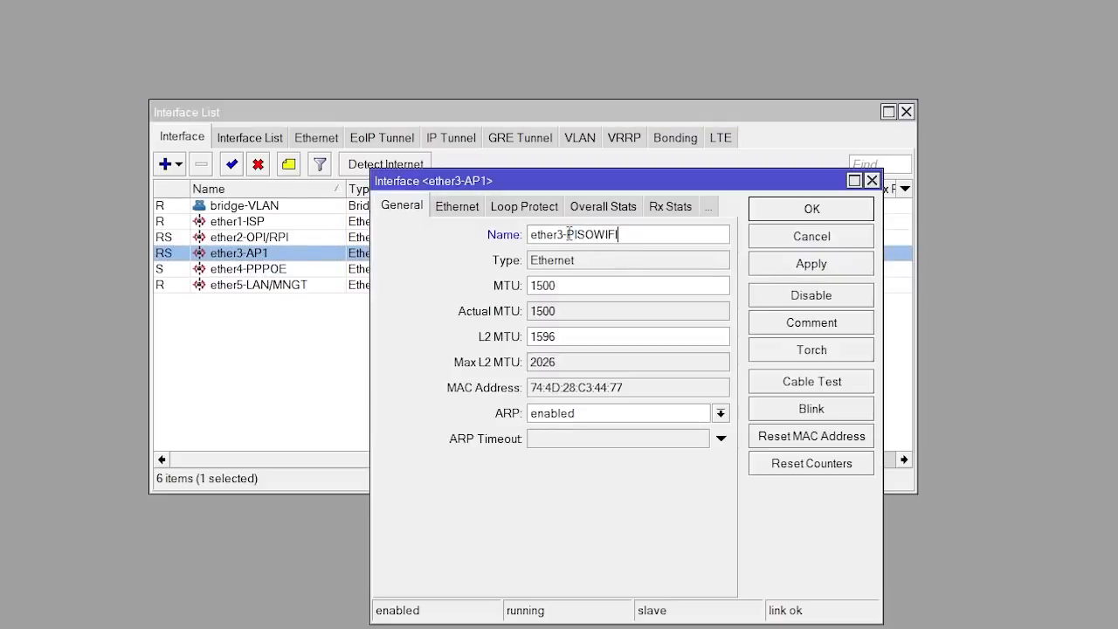
click(810, 264)
click(812, 214)
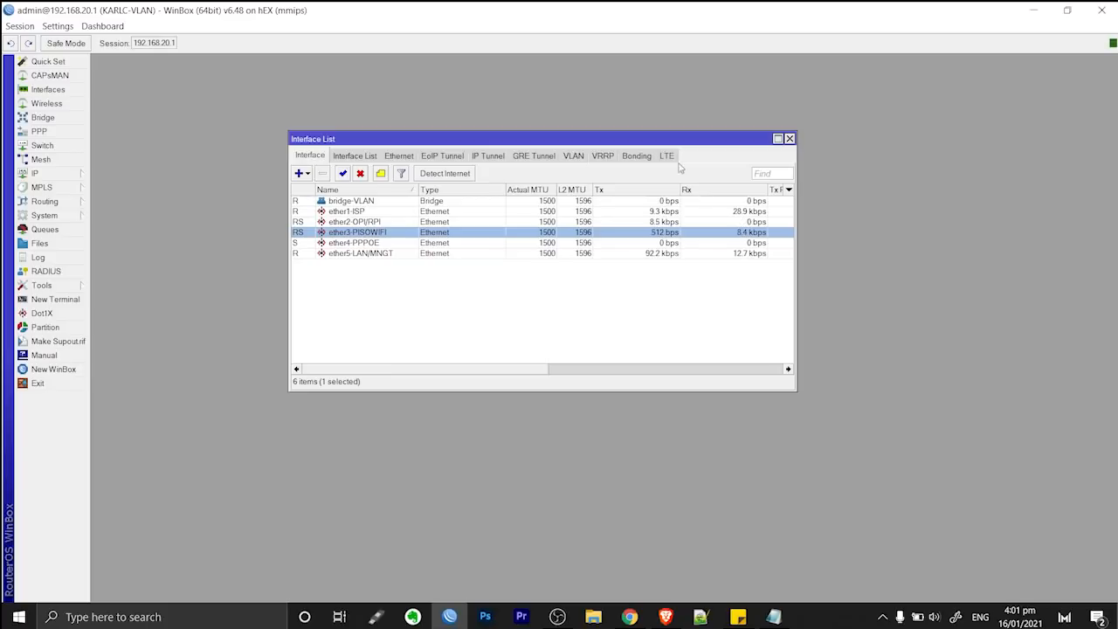
Open the Bridge window and list the member ports of bridge-VLAN
click(42, 119)
drag(175, 112, 257, 127)
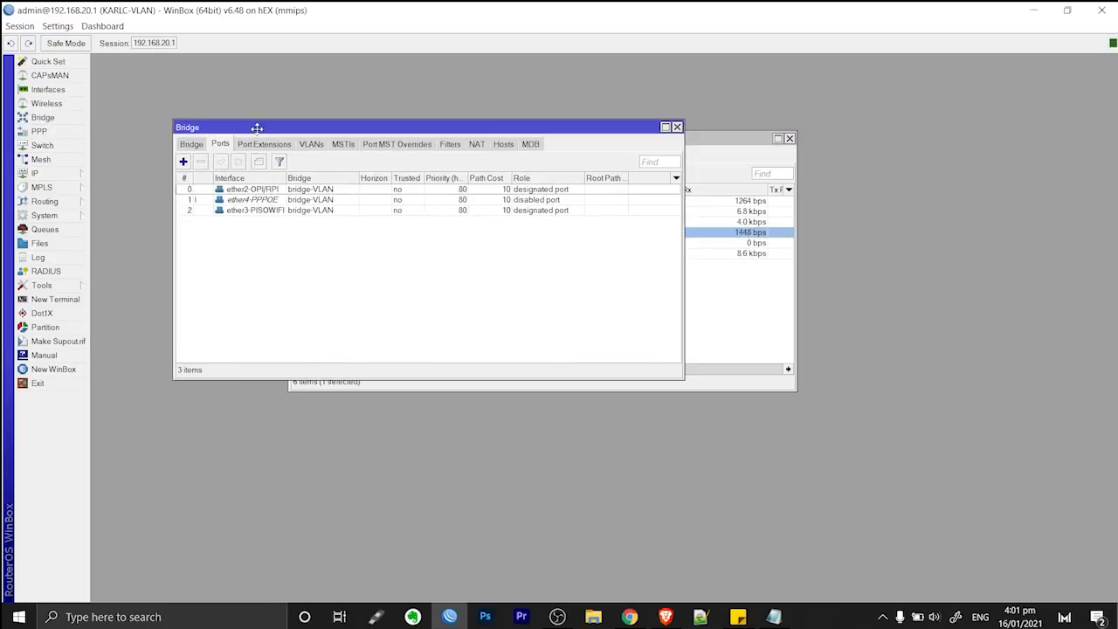
click(190, 144)
click(245, 190)
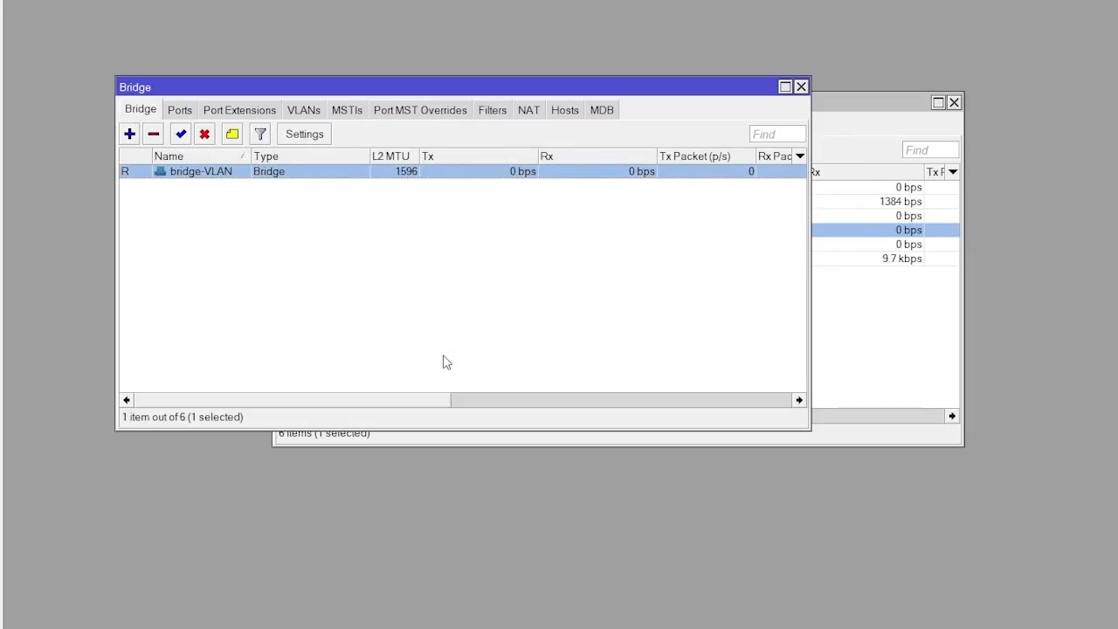
click(178, 111)
drag(269, 156, 341, 158)
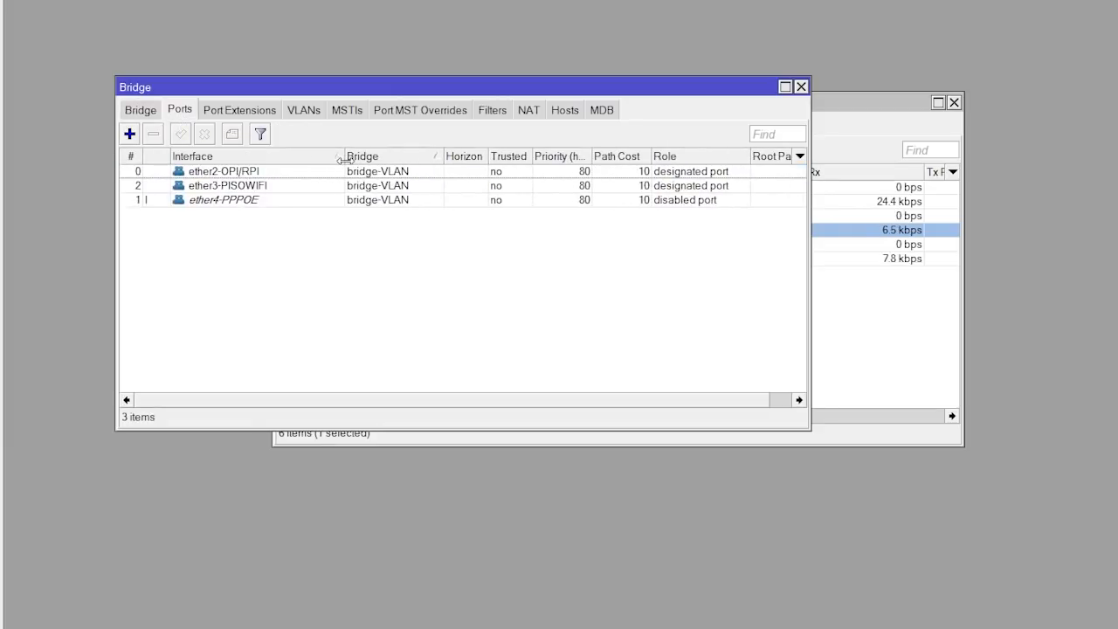
Change the ether4-PPPOE bridge port's PVID from 22 to 10
double_click(224, 203)
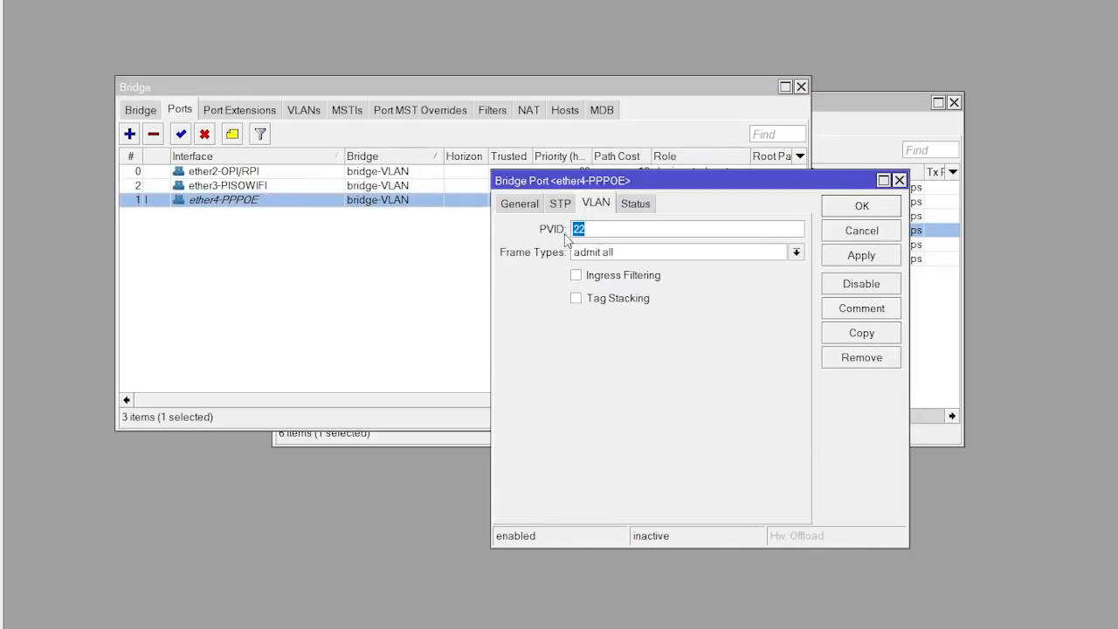
click(589, 229)
drag(590, 230, 526, 232)
text(10)
click(857, 260)
click(861, 206)
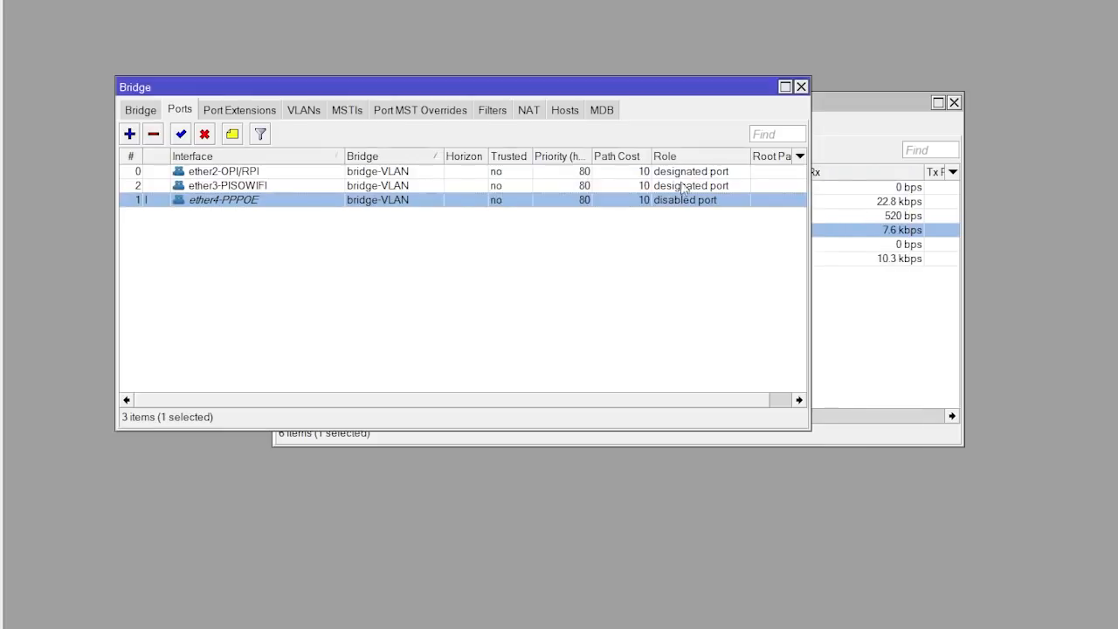
Leave ether3-PISOWIFI's PVID at 22 and bring up the bridge VLAN table
double_click(231, 185)
drag(623, 230, 527, 237)
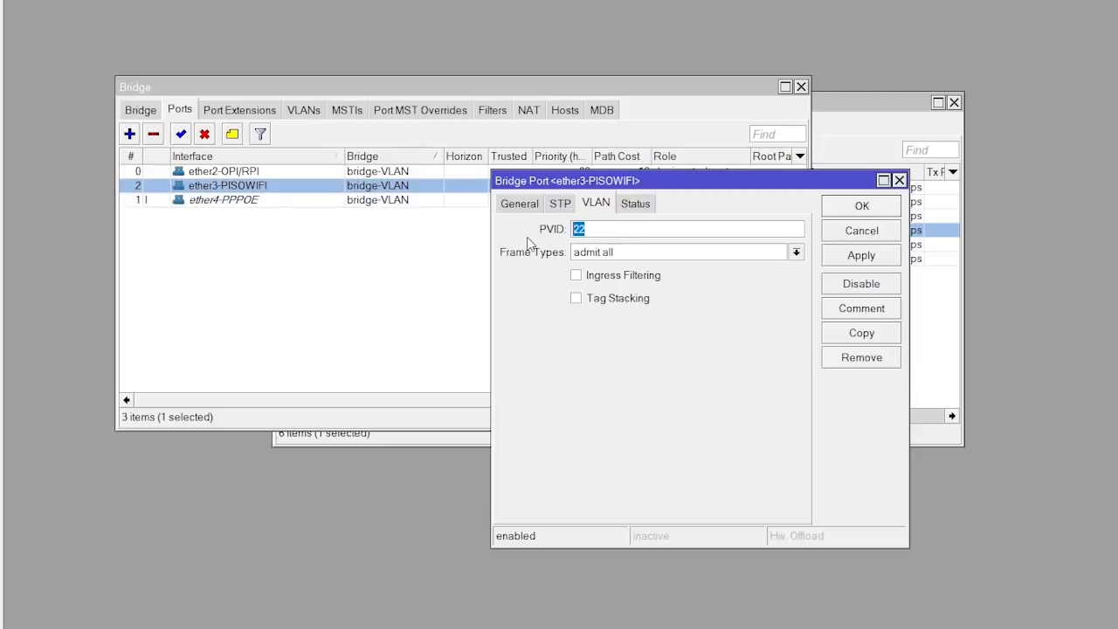
click(871, 206)
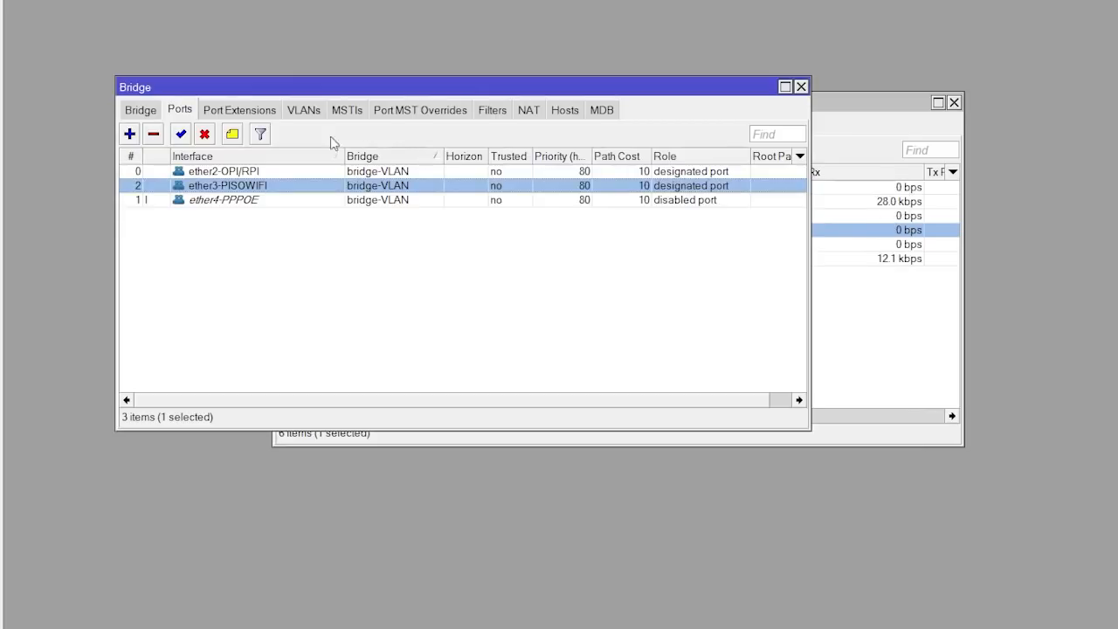
click(312, 113)
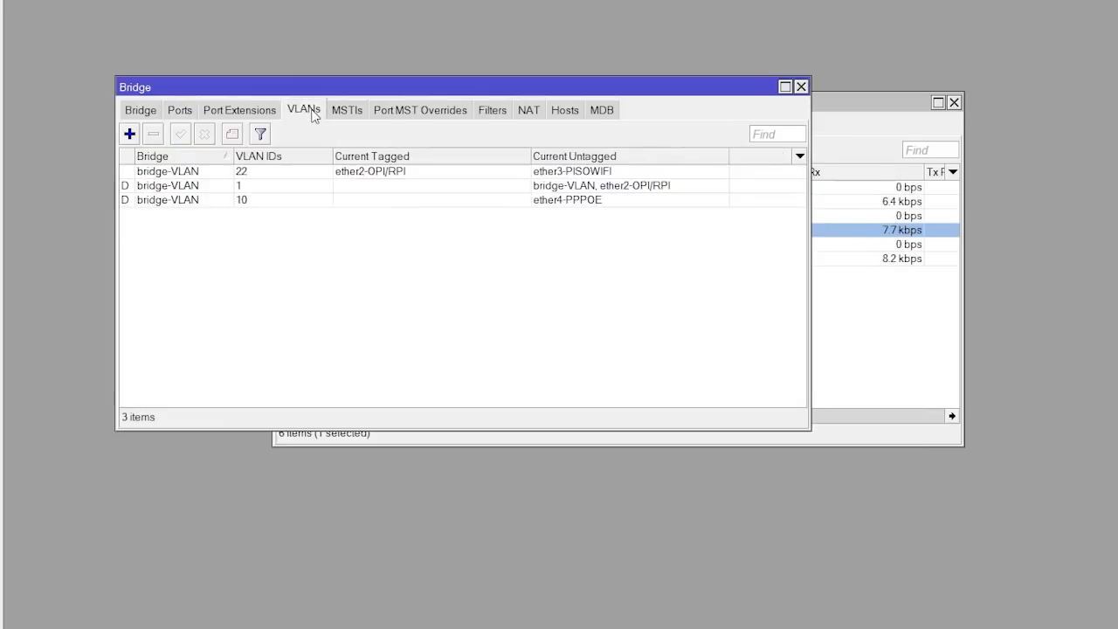
Remove ether4-PPPOE from VLAN 22's untagged ports and save the entry
click(253, 174)
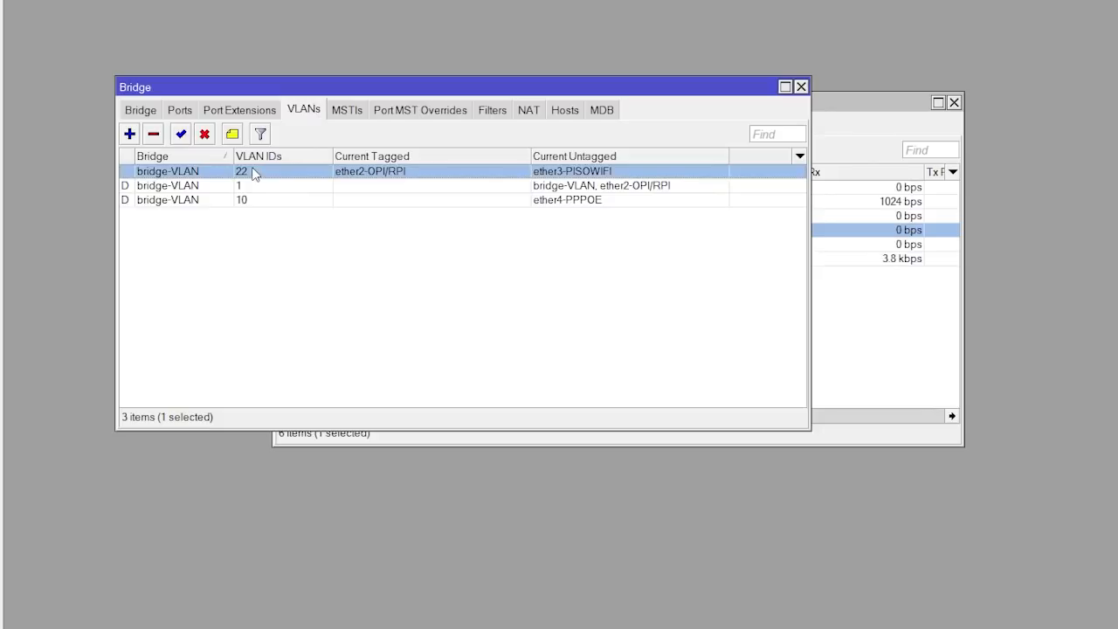
double_click(253, 174)
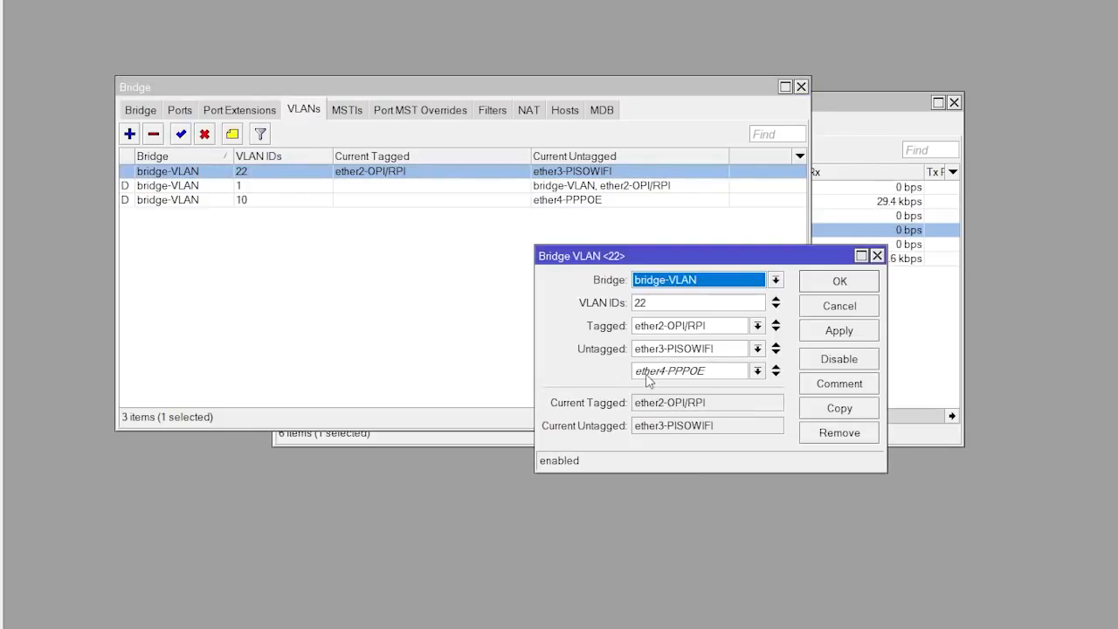
click(776, 368)
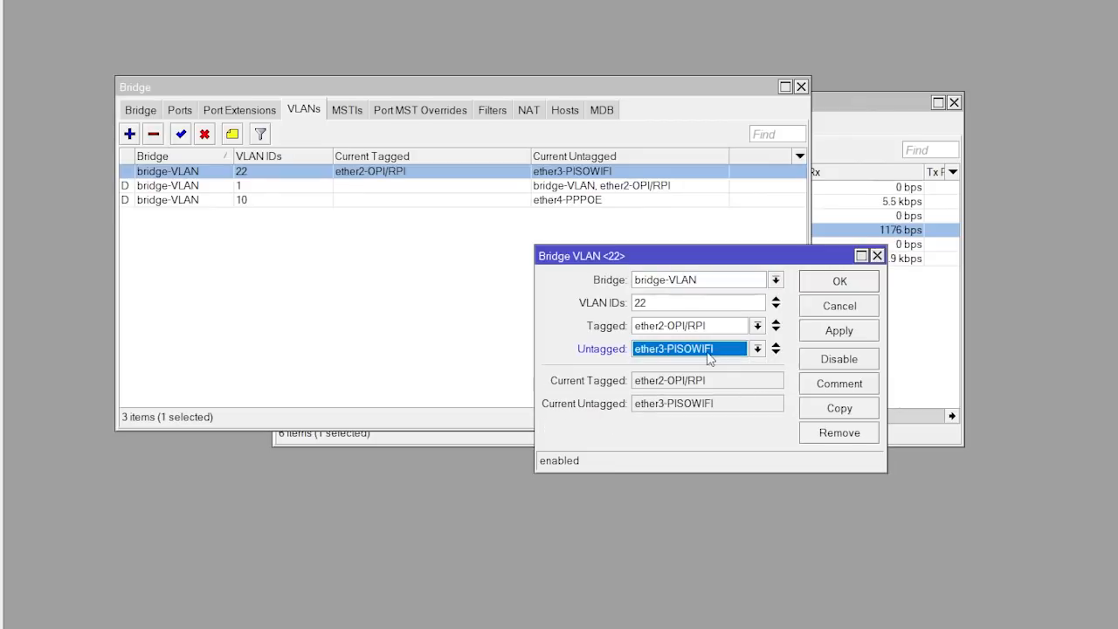
drag(661, 302, 603, 303)
click(839, 280)
Try removing the dynamic VLAN 10 entry and dismiss RouterOS's refusal error
click(183, 201)
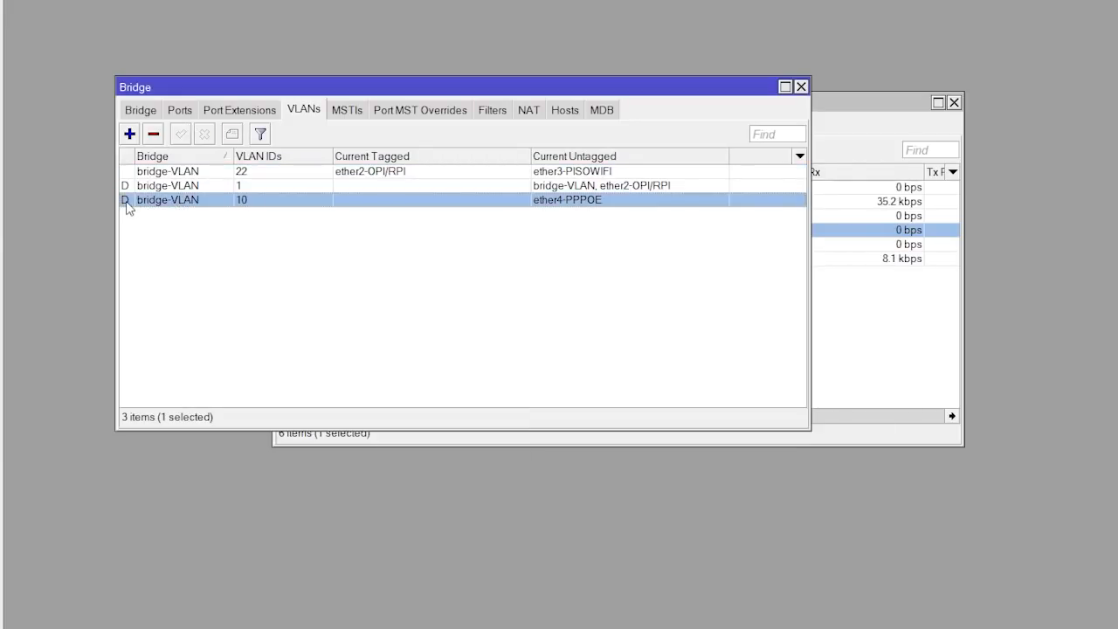
mouse_move(126, 207)
double_click(241, 201)
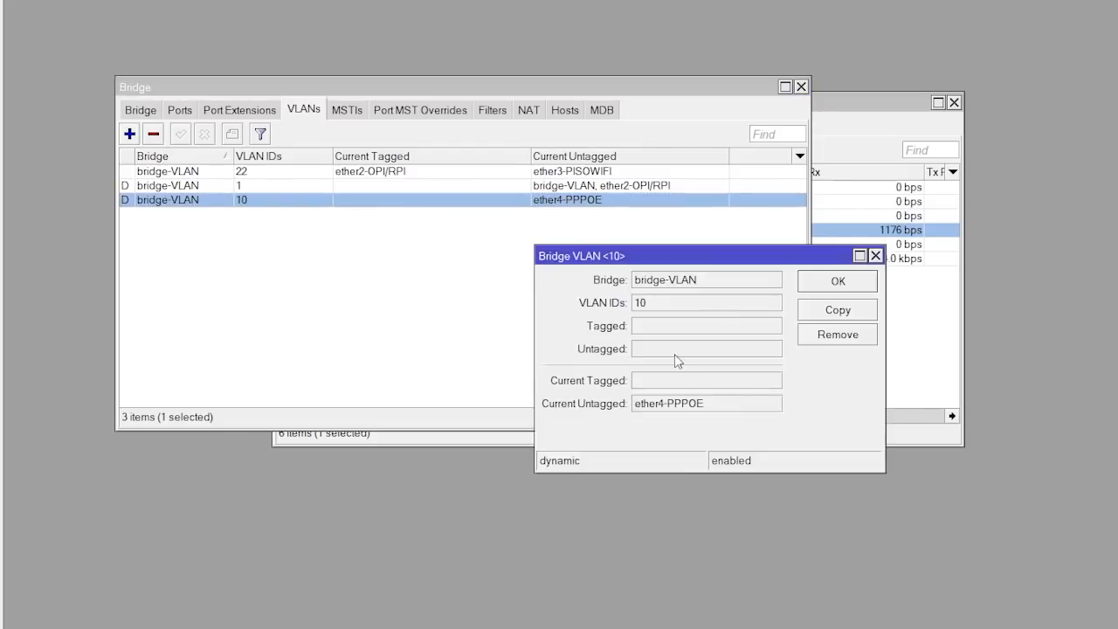
click(842, 338)
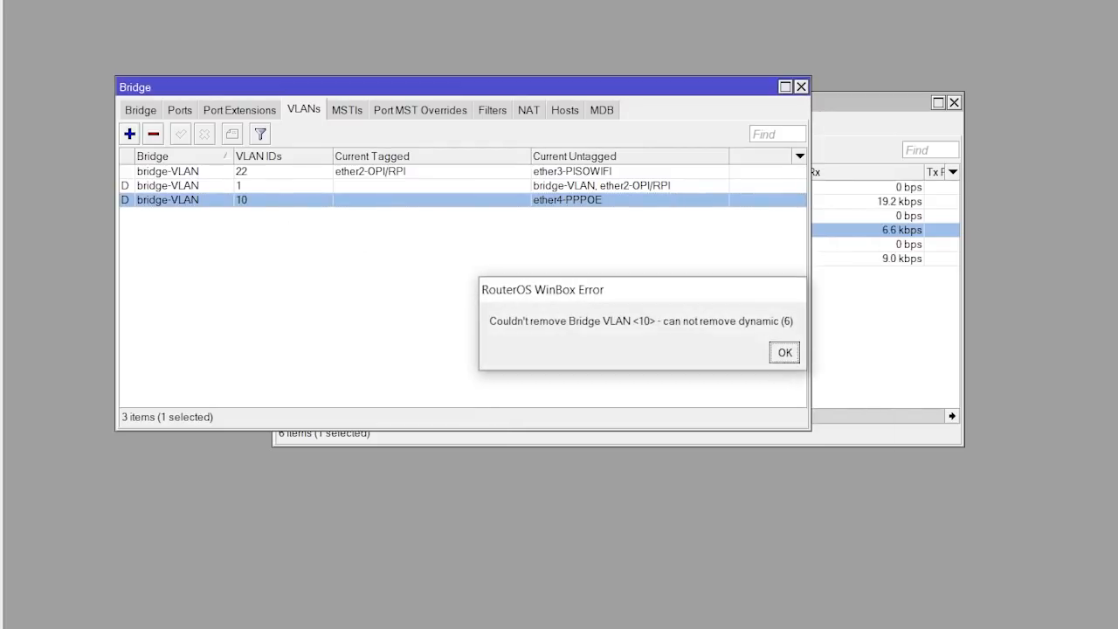
click(785, 353)
click(521, 302)
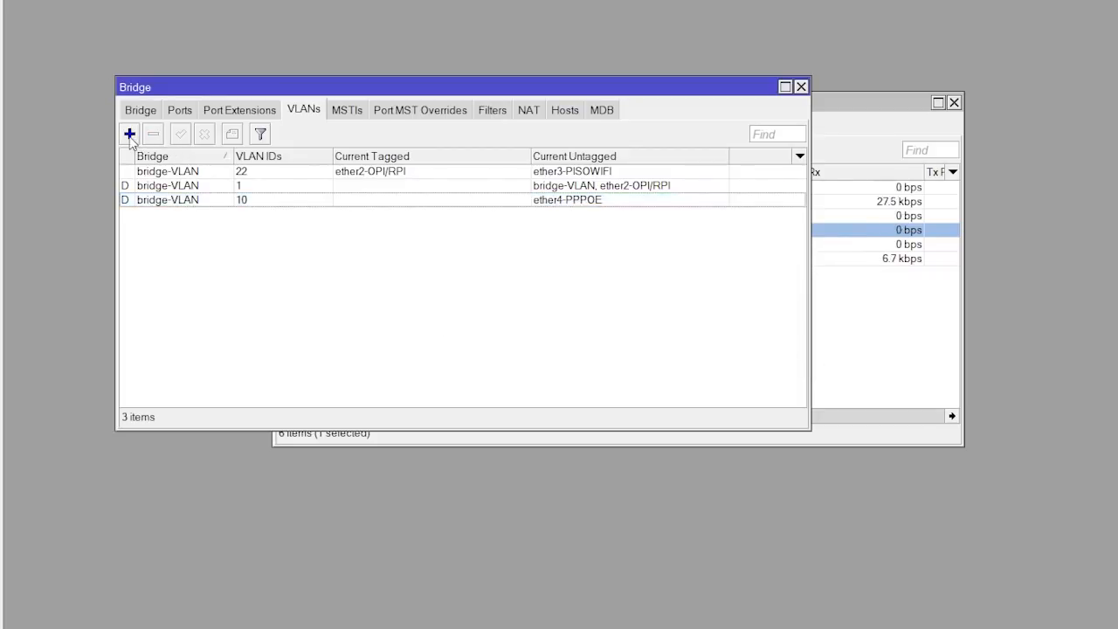
Create bridge VLAN 10 on bridge-VLAN, tagging ether2-OPI/RPI and leaving ether4-PPPOE untagged
click(130, 135)
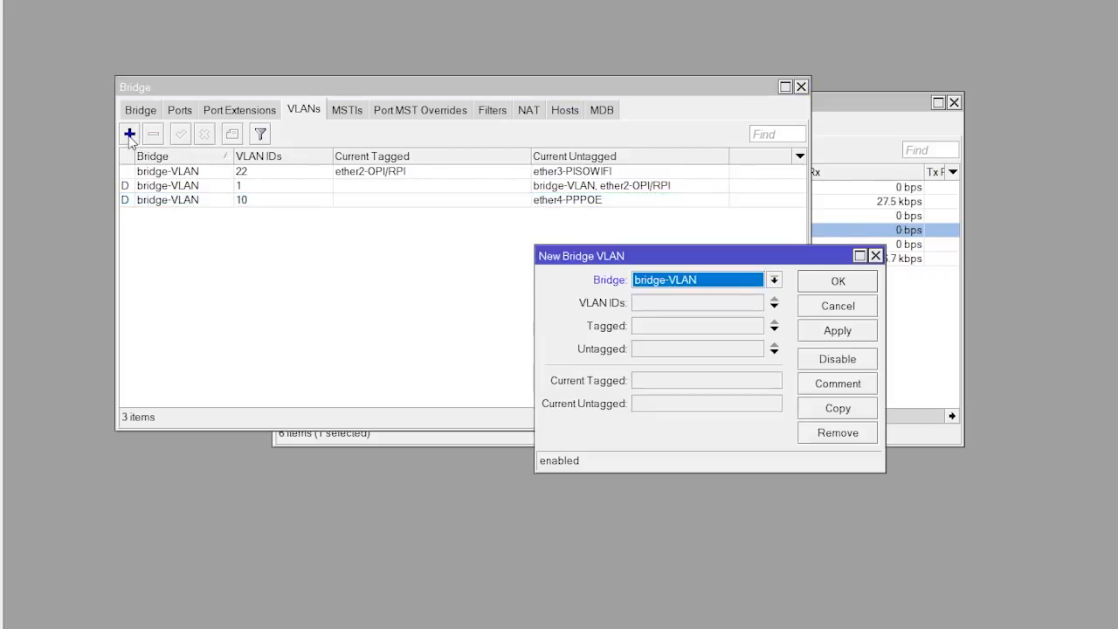
click(672, 303)
text(10)
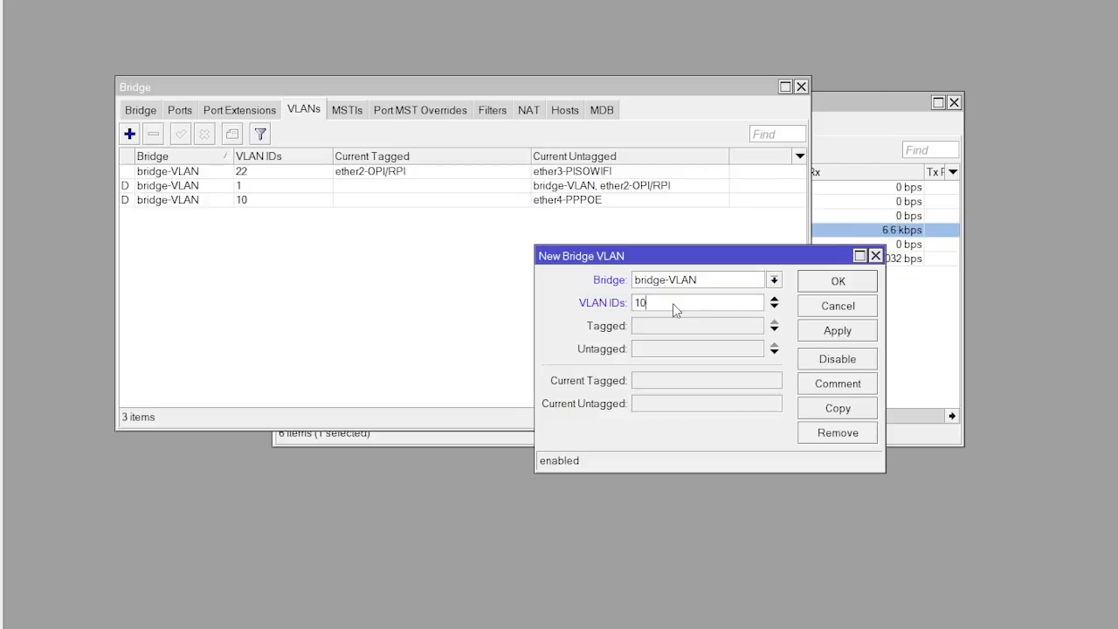
click(664, 329)
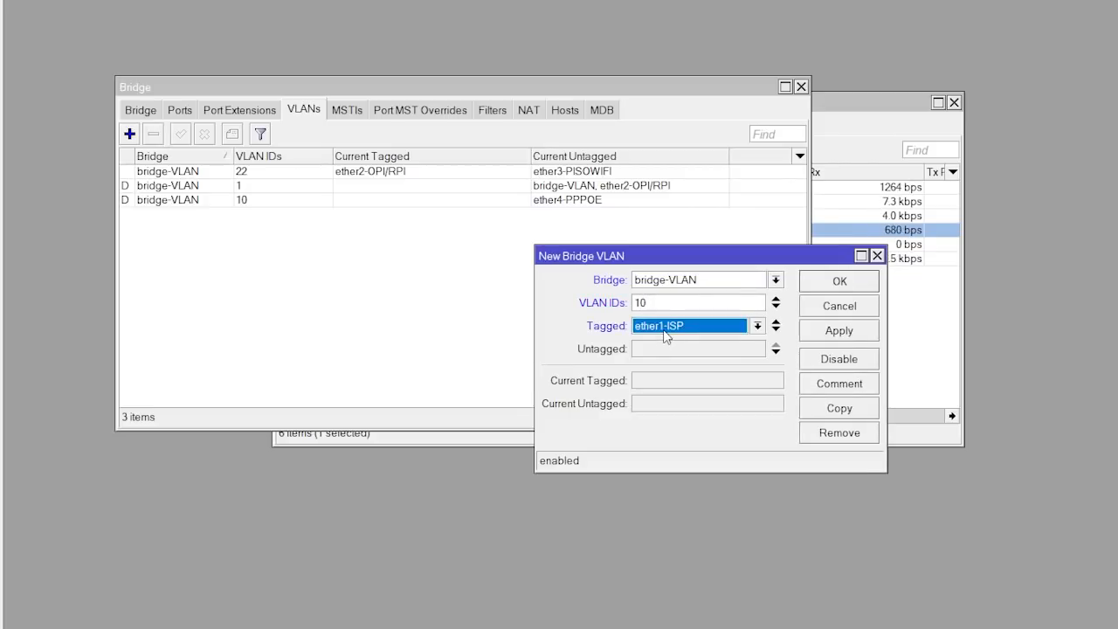
click(758, 325)
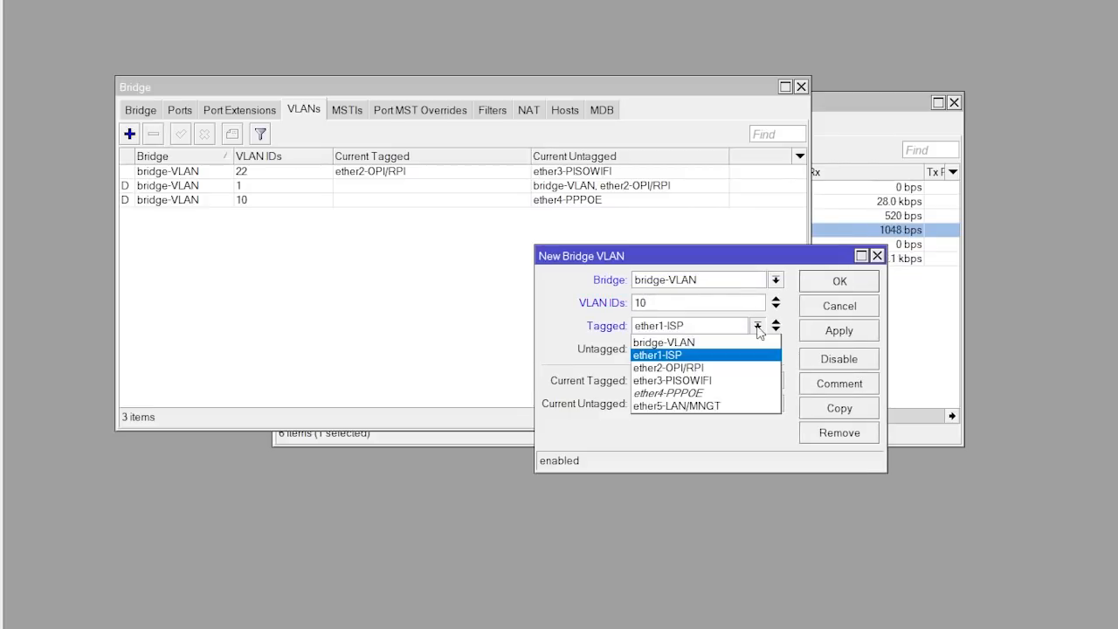
click(738, 367)
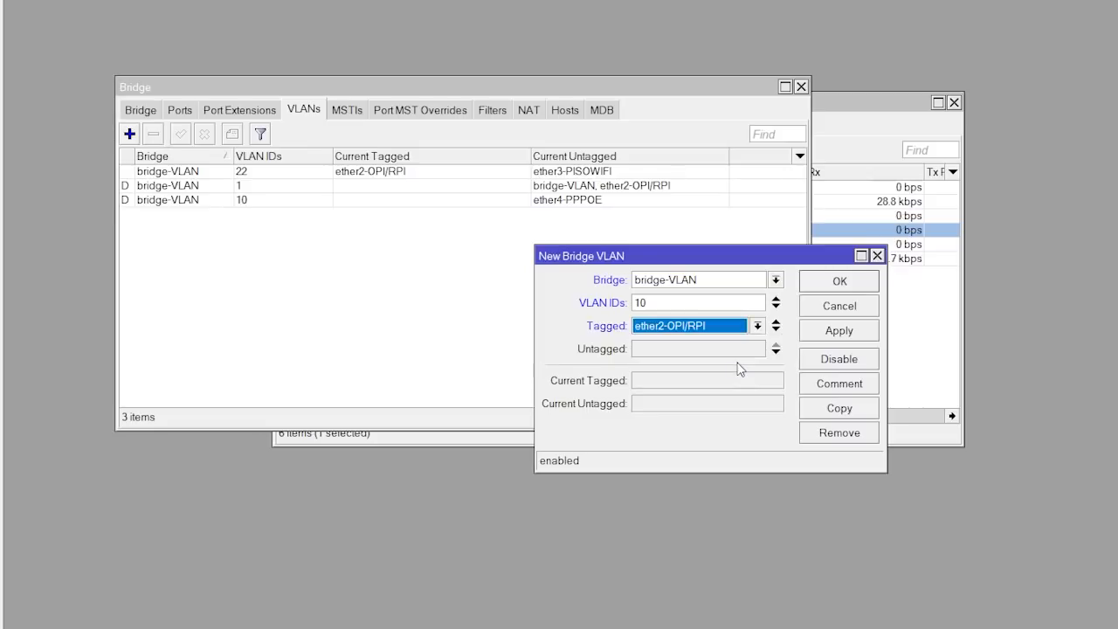
click(730, 352)
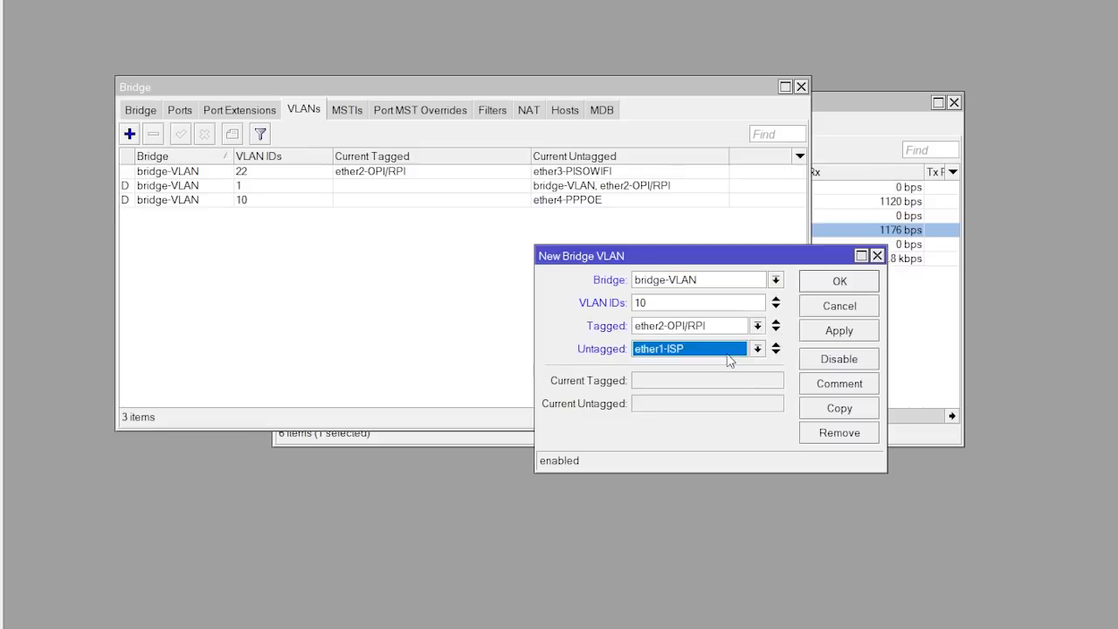
click(758, 353)
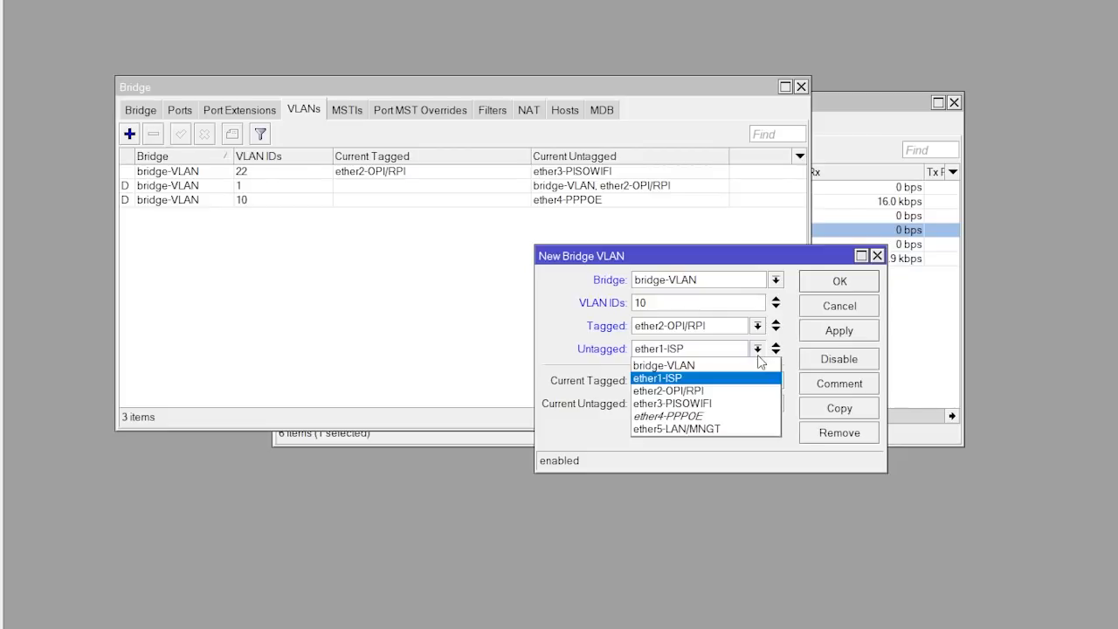
click(741, 416)
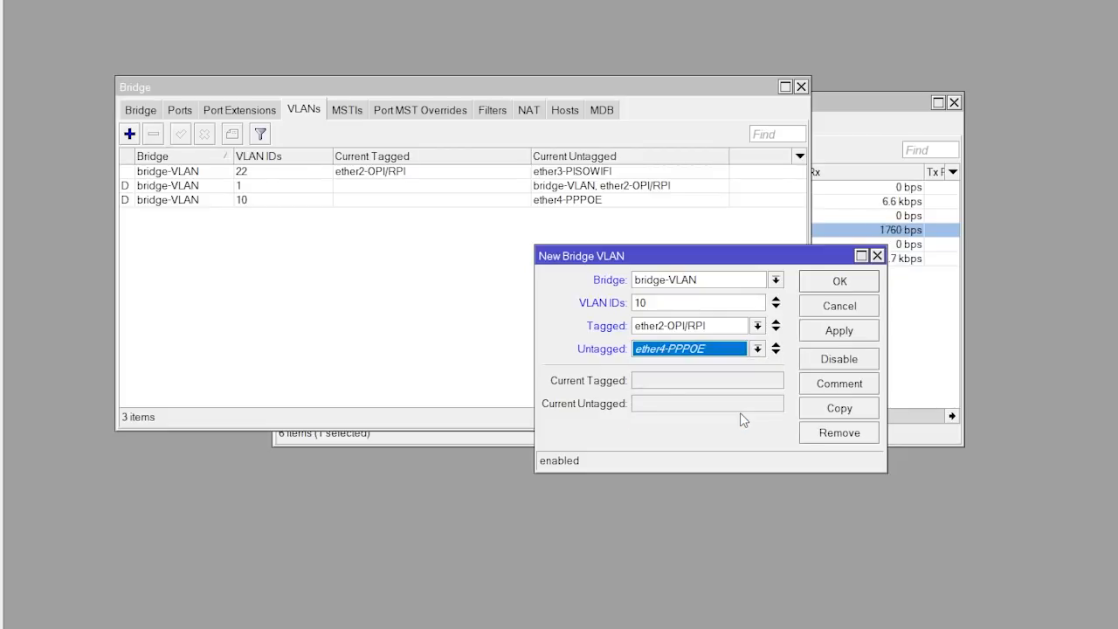
click(859, 331)
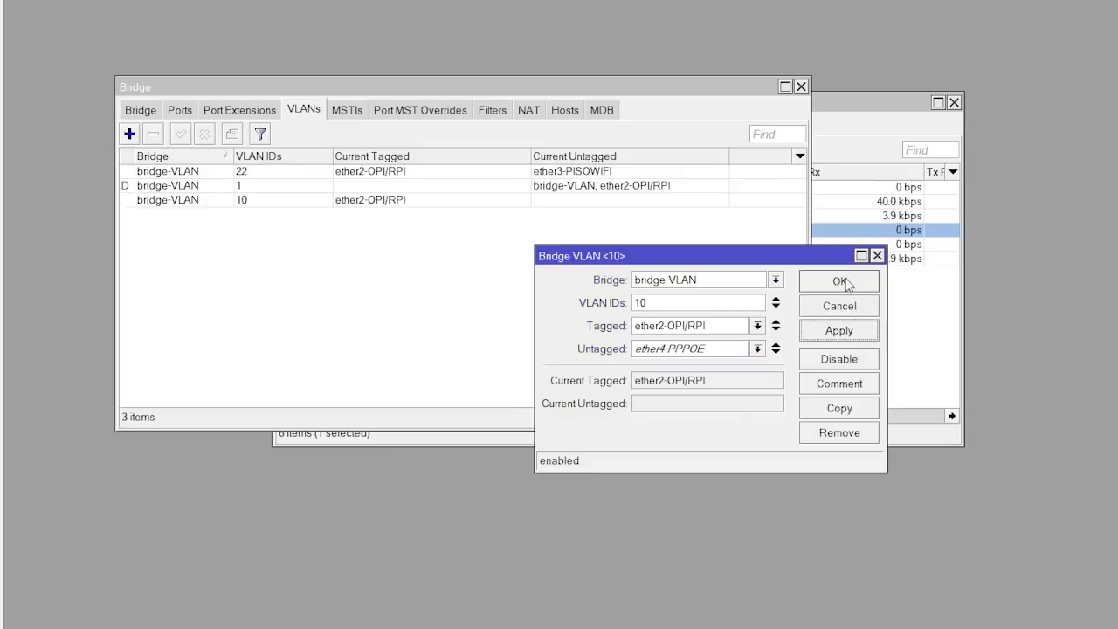
click(848, 284)
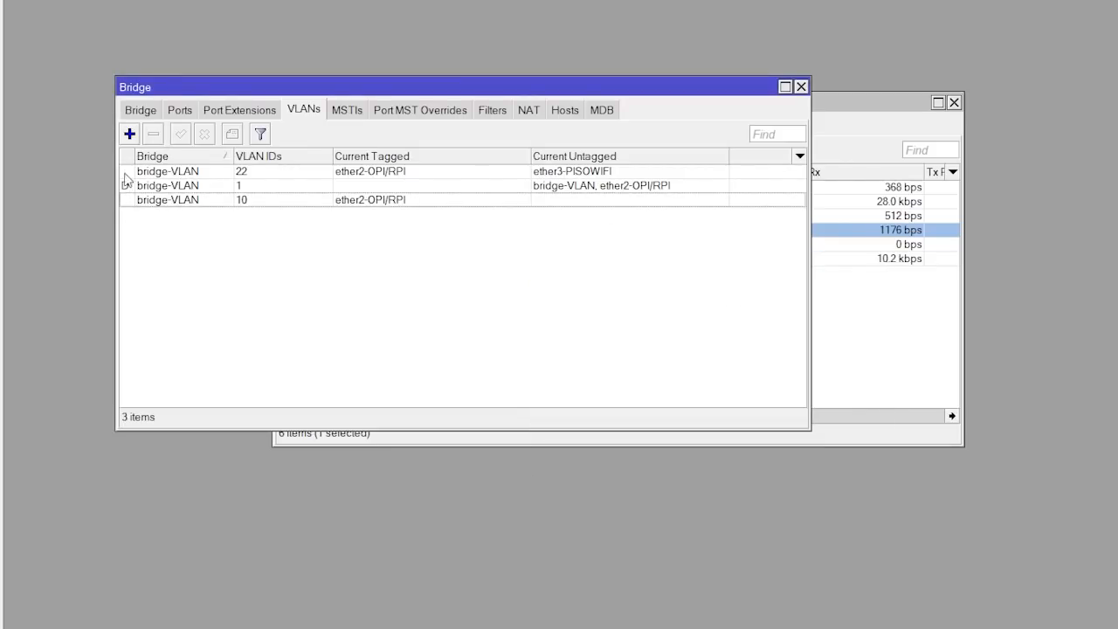
click(364, 204)
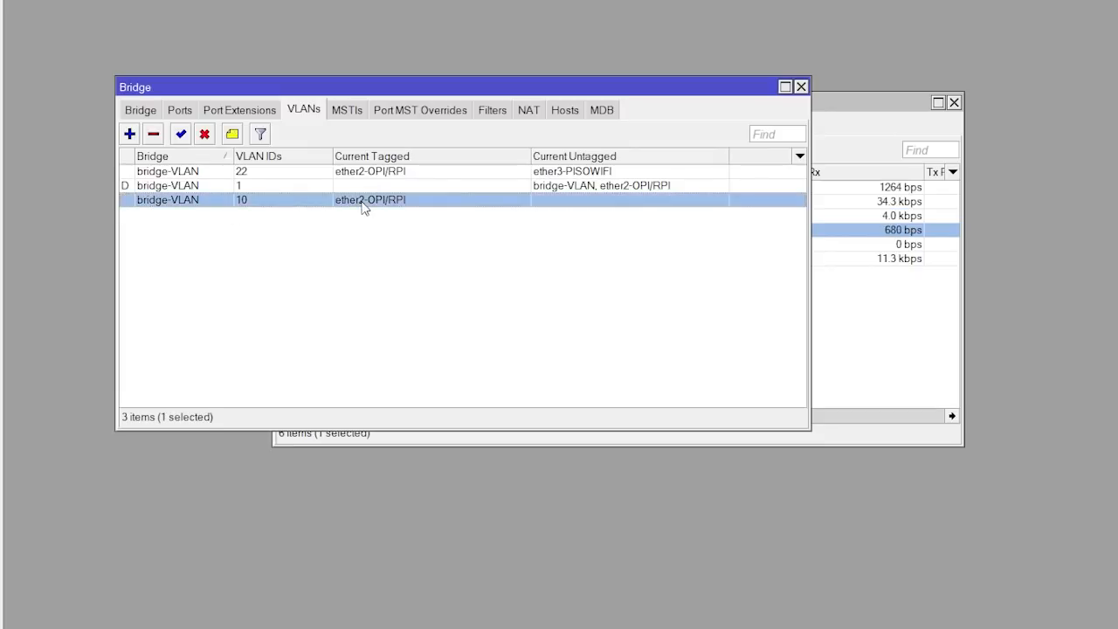
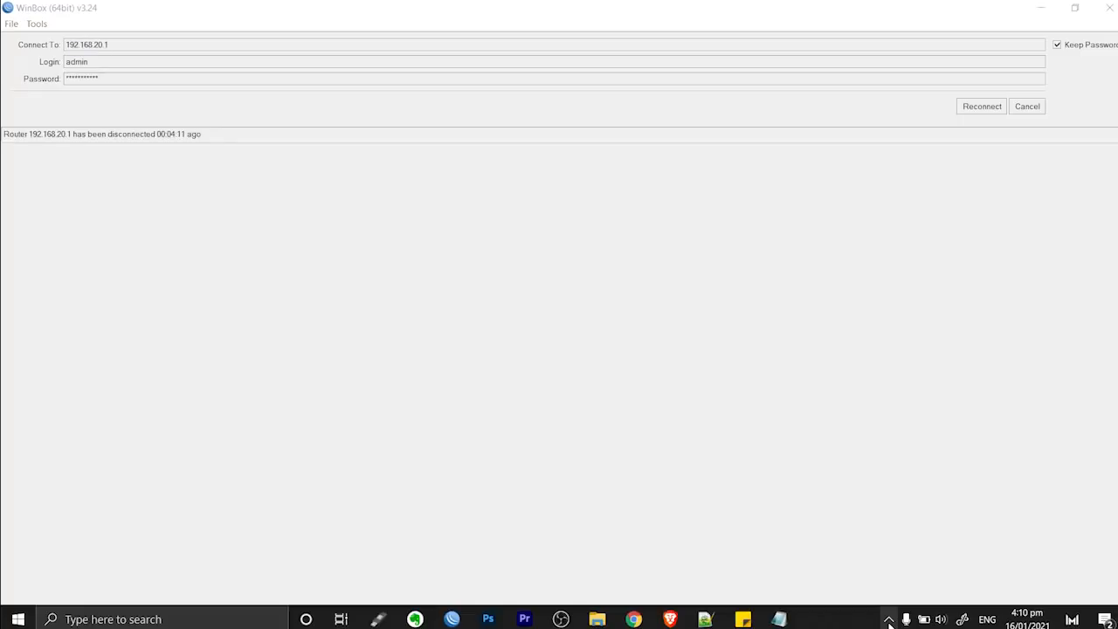
Join the Pisowifi Wi-Fi network so the AdoPiSoft captive portal at 10.0.0.1 opens
click(888, 620)
click(889, 591)
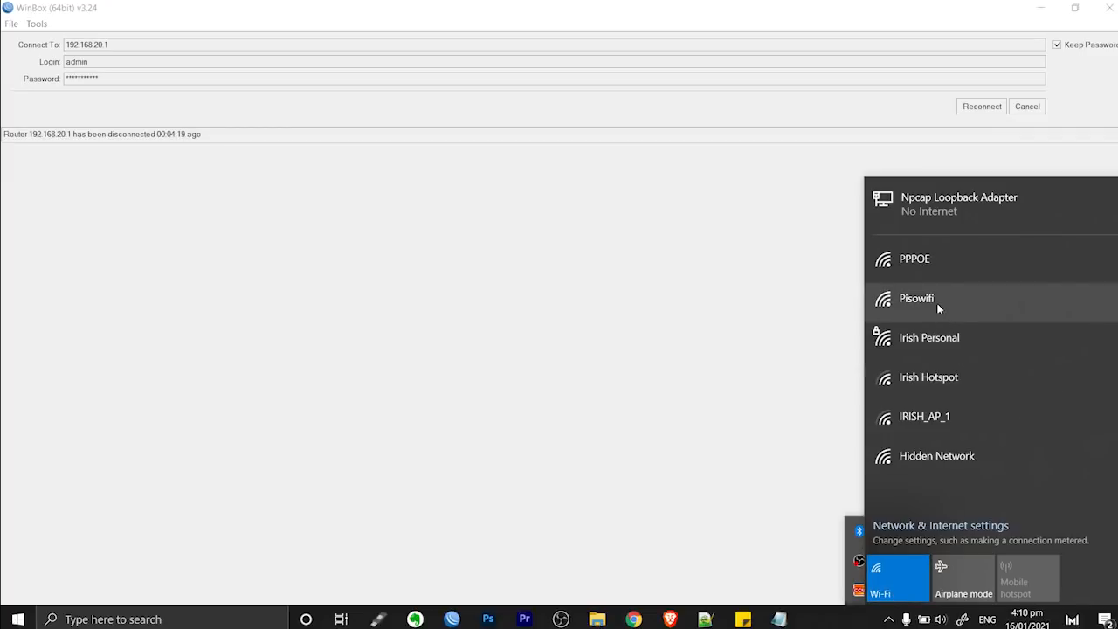
click(936, 302)
click(1042, 387)
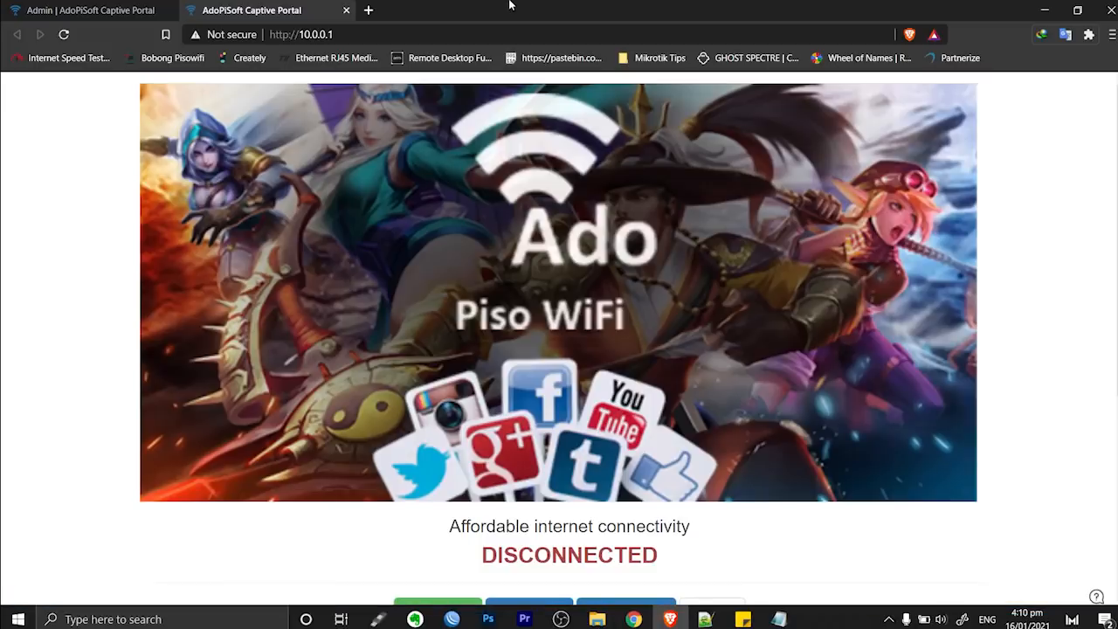
Load the AdoPiSoft admin page at 10.0.0.1/ADMIN
click(371, 34)
text(/ADMIN)
key(Return)
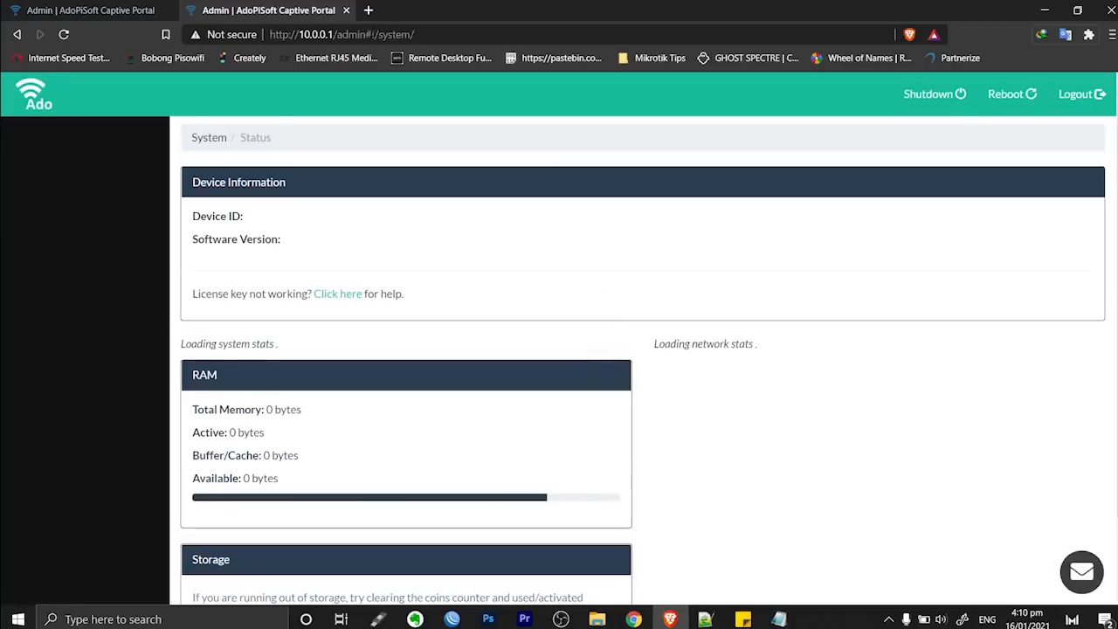
scroll(502, 168, down, 2)
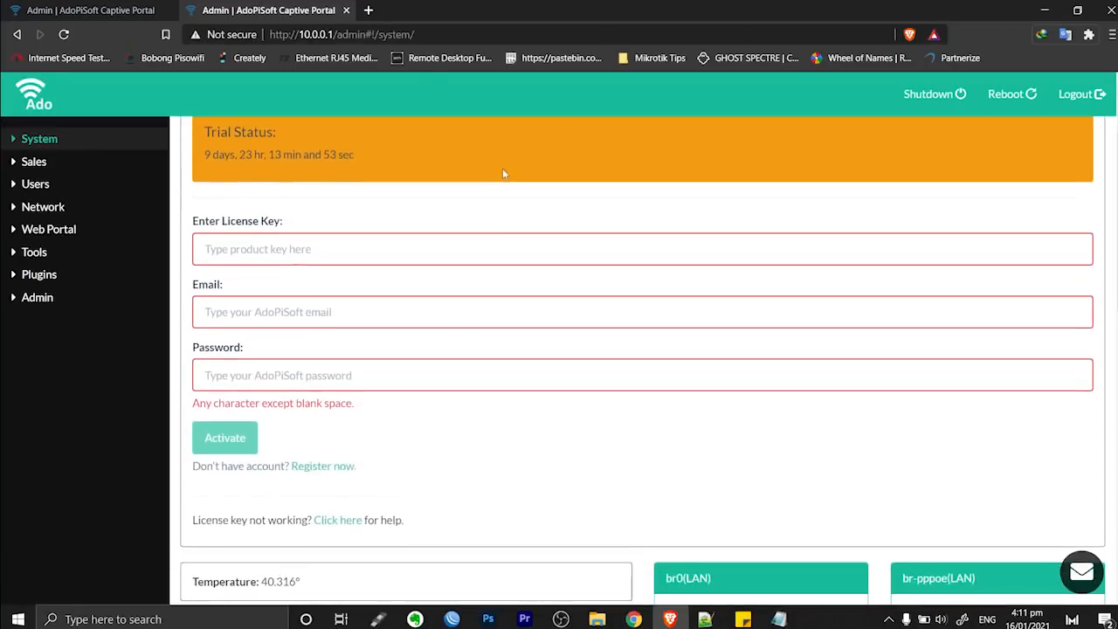
scroll(503, 174, down, 1)
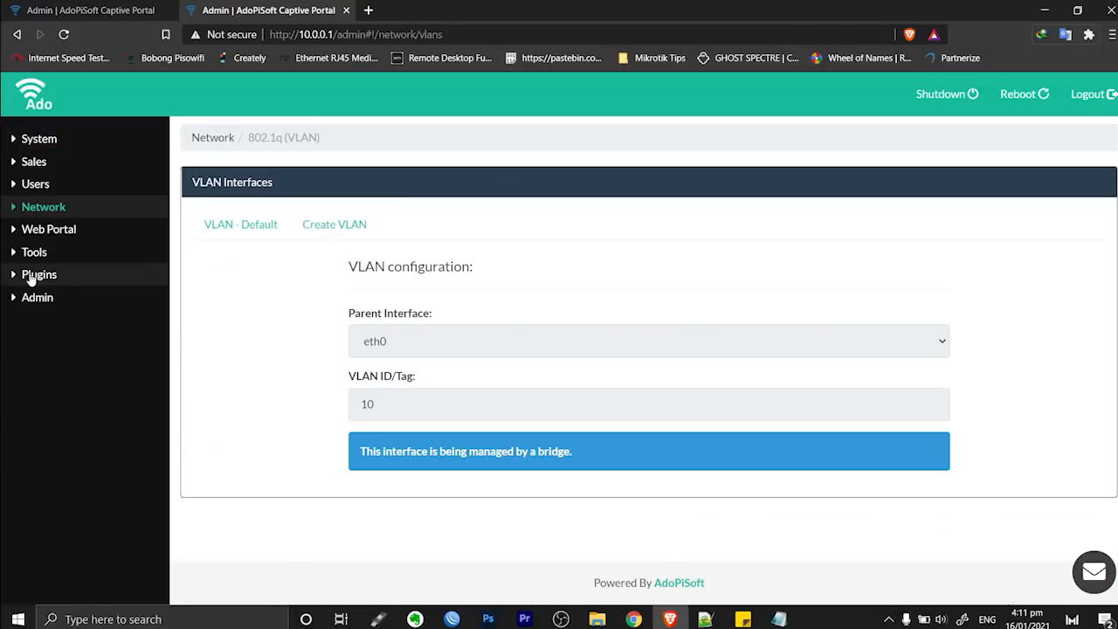
Open the PPPOE Server plugin page and review its interface choices without picking one
click(35, 275)
click(73, 415)
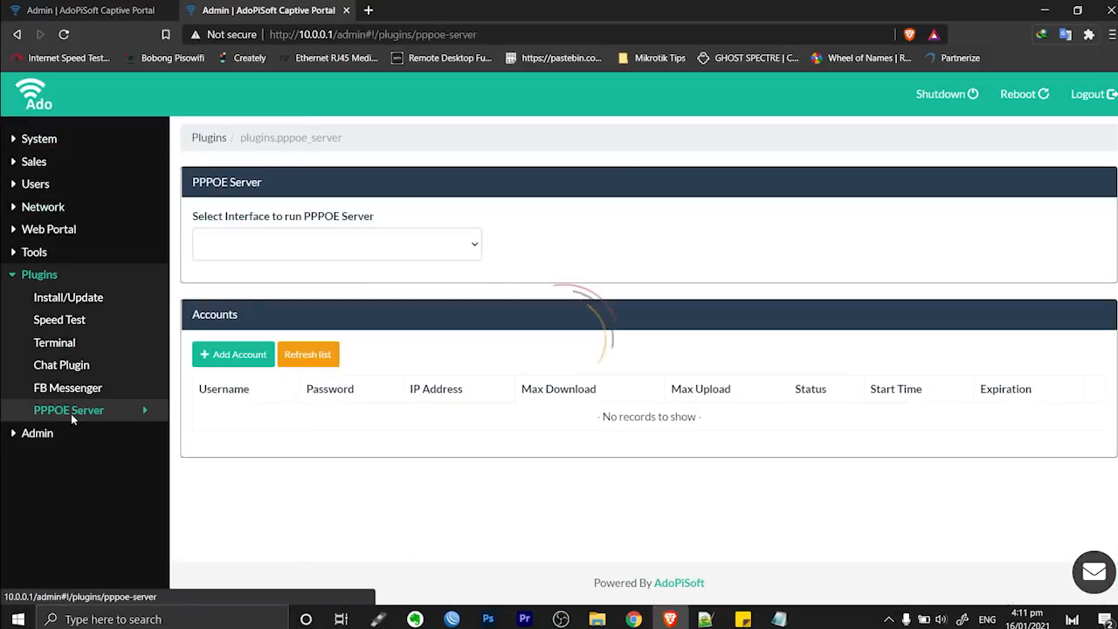
click(446, 246)
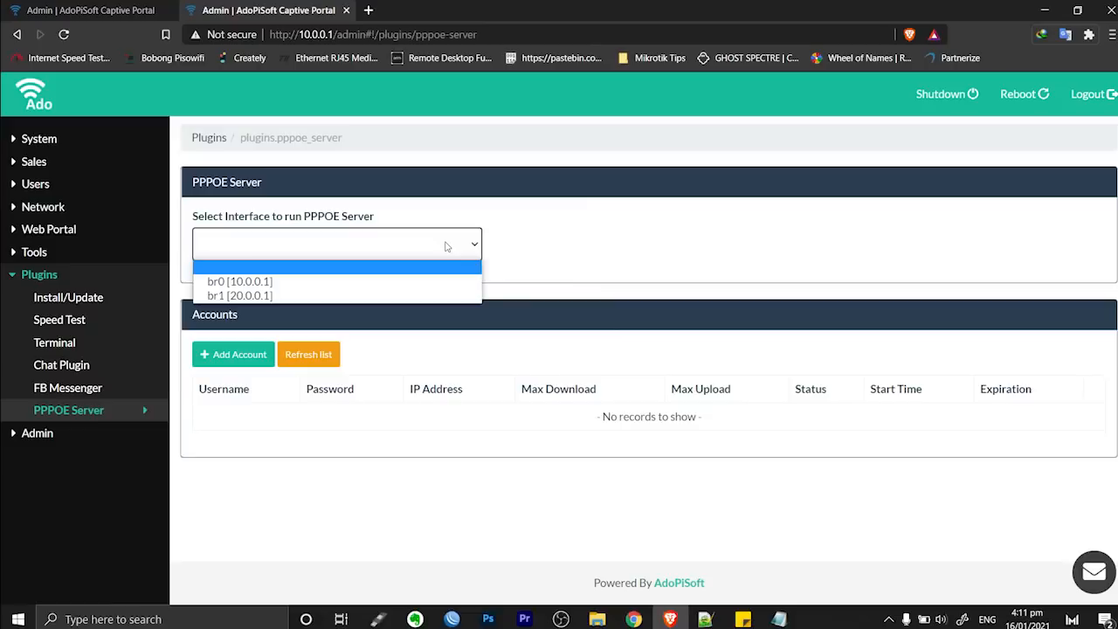
click(531, 226)
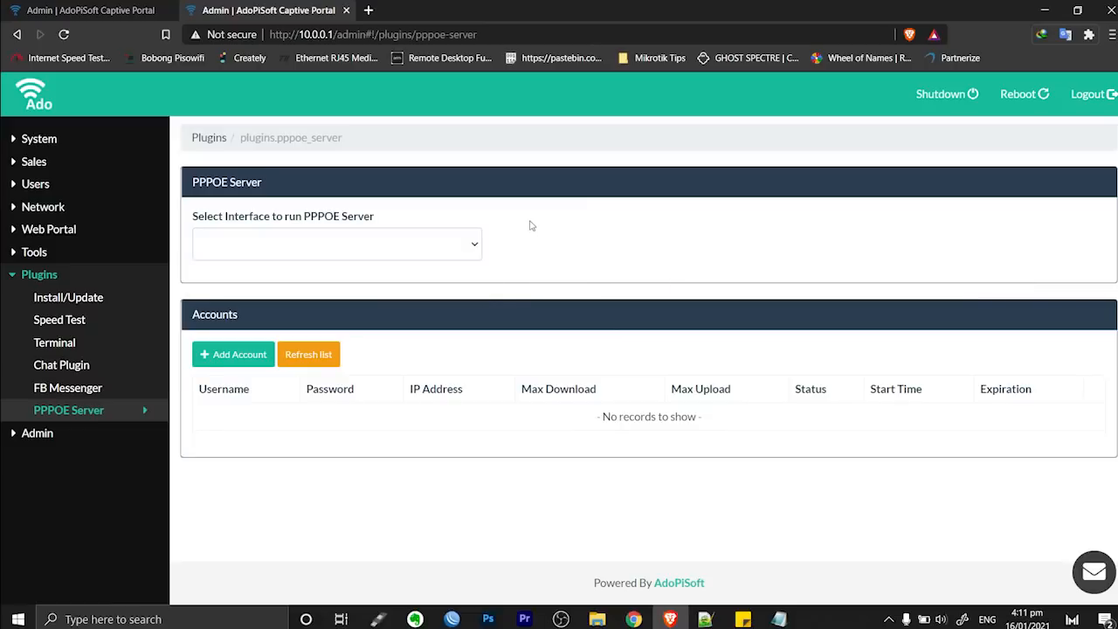
click(446, 247)
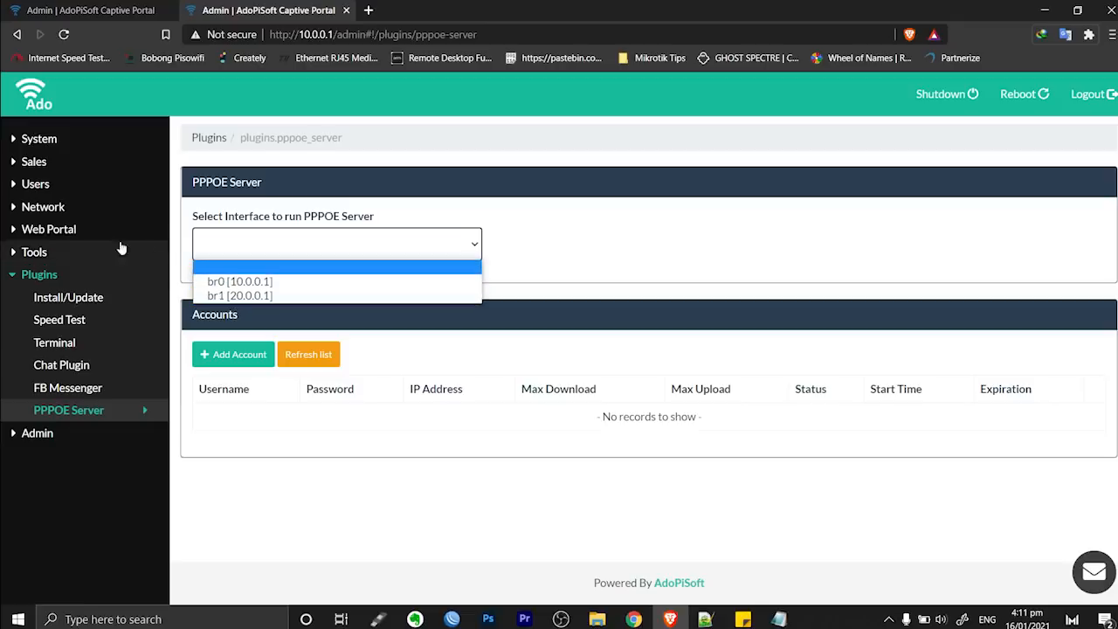
click(55, 211)
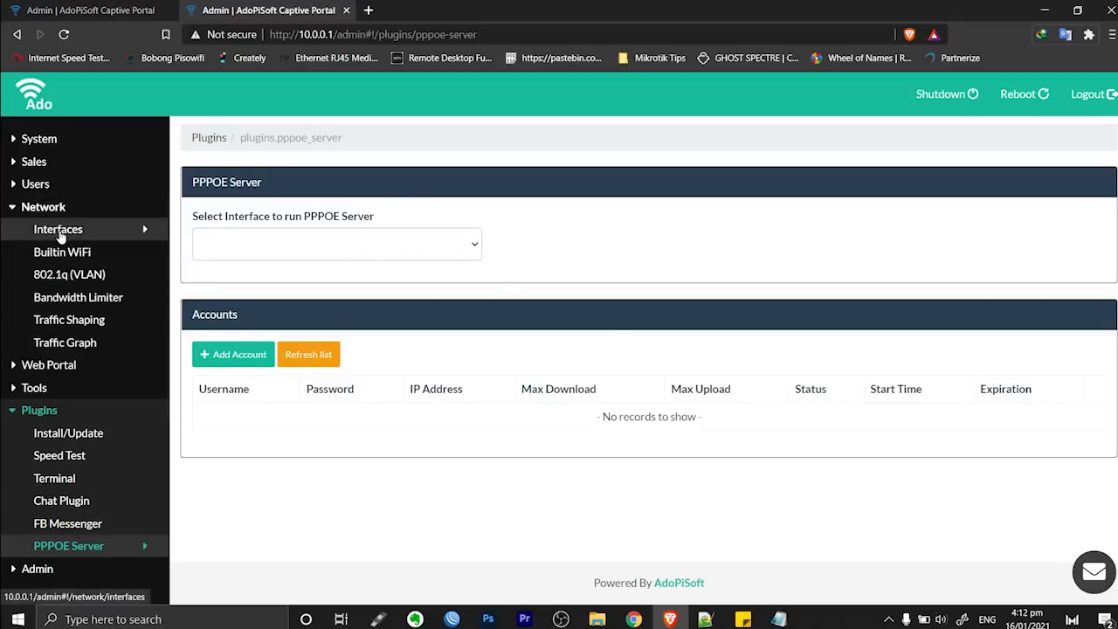
Check the br-pppoe bridge settings under Network Interfaces: br1 at 20.0.0.1
click(54, 229)
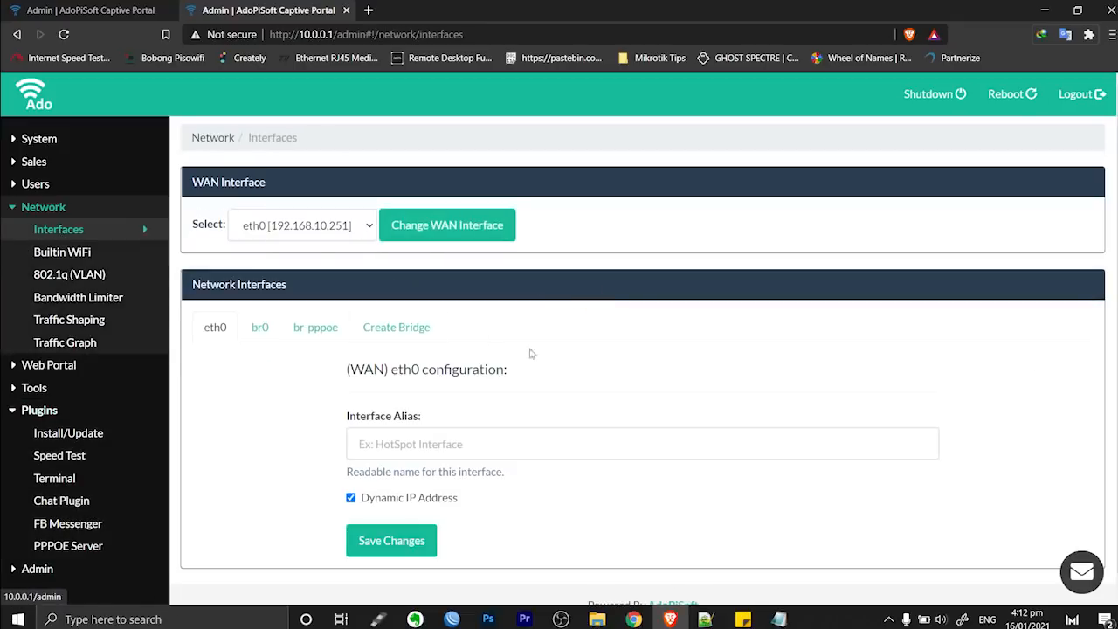
click(313, 333)
scroll(568, 354, down, 3)
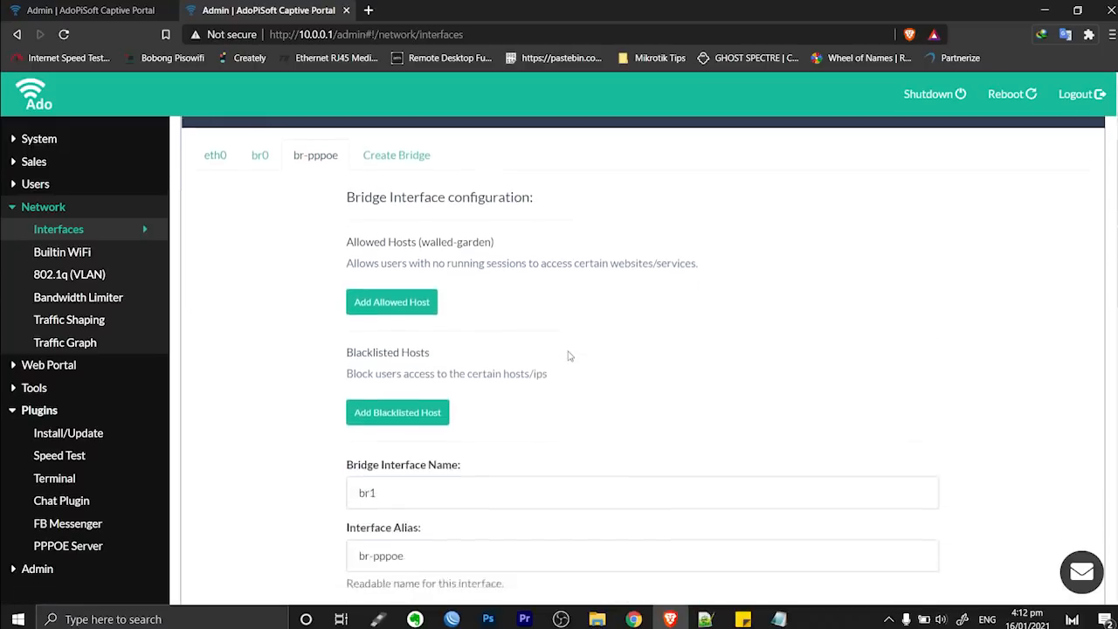
drag(389, 371, 320, 376)
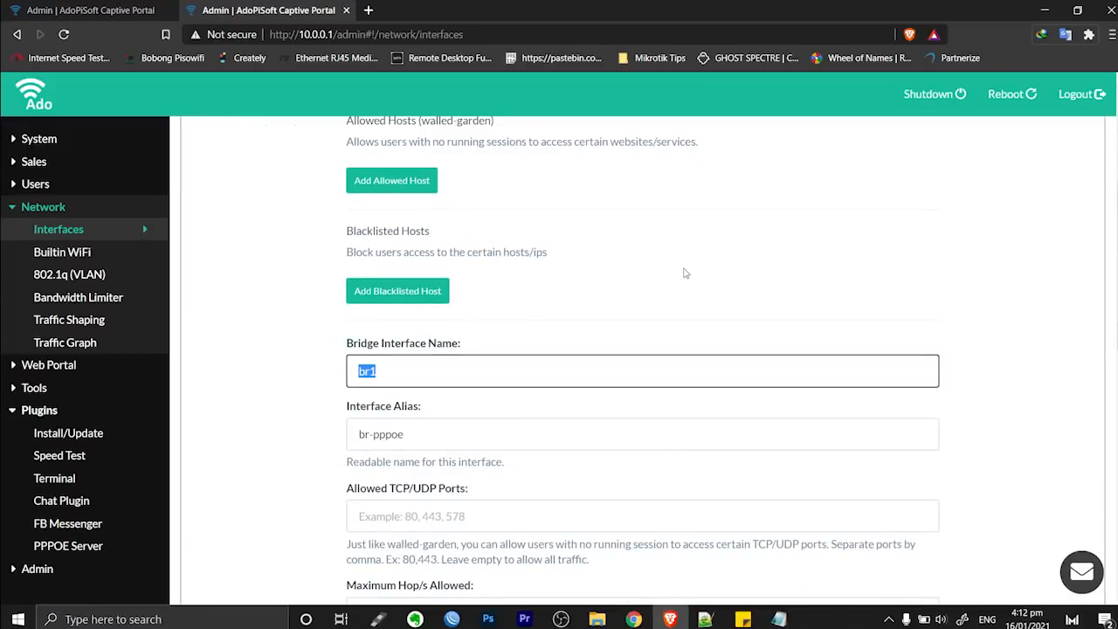
scroll(686, 272, down, 8)
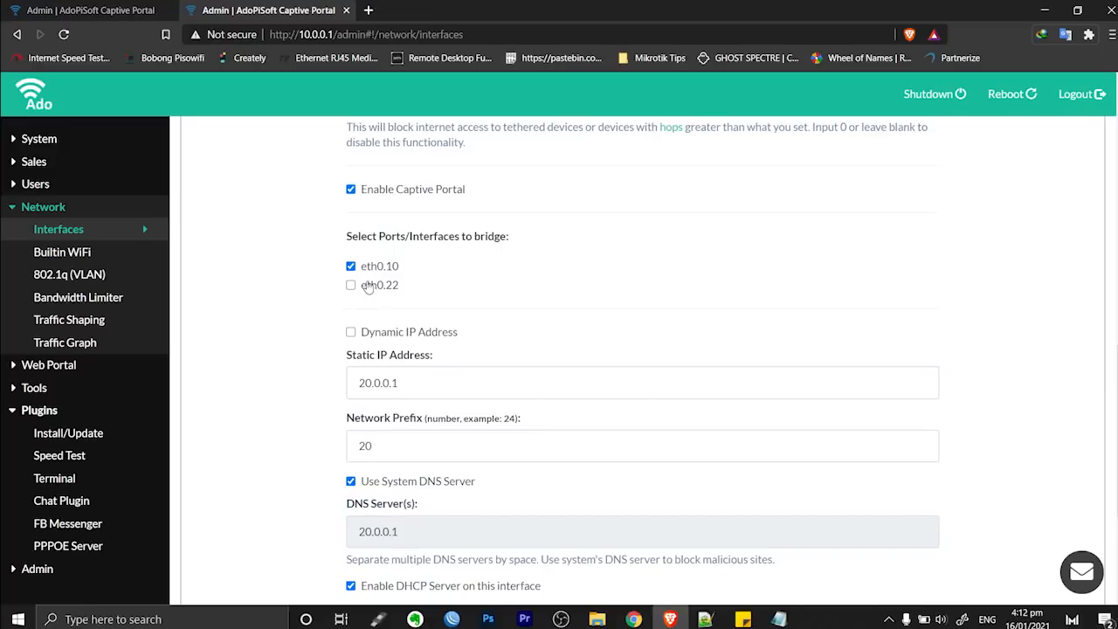
drag(399, 310, 353, 310)
scroll(399, 288, up, 5)
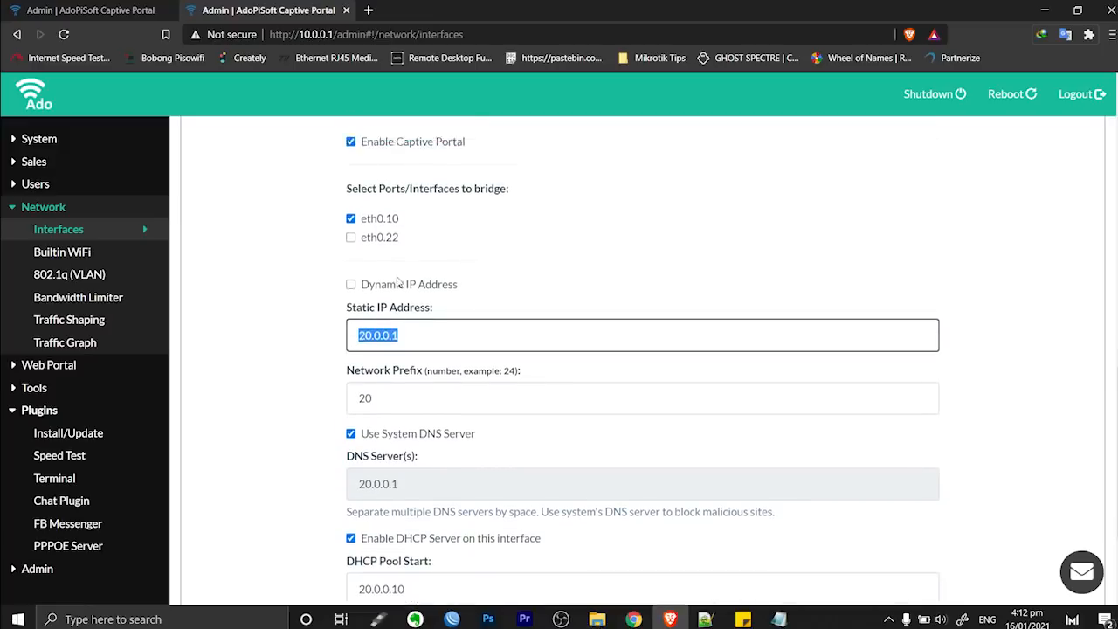
scroll(399, 279, up, 2)
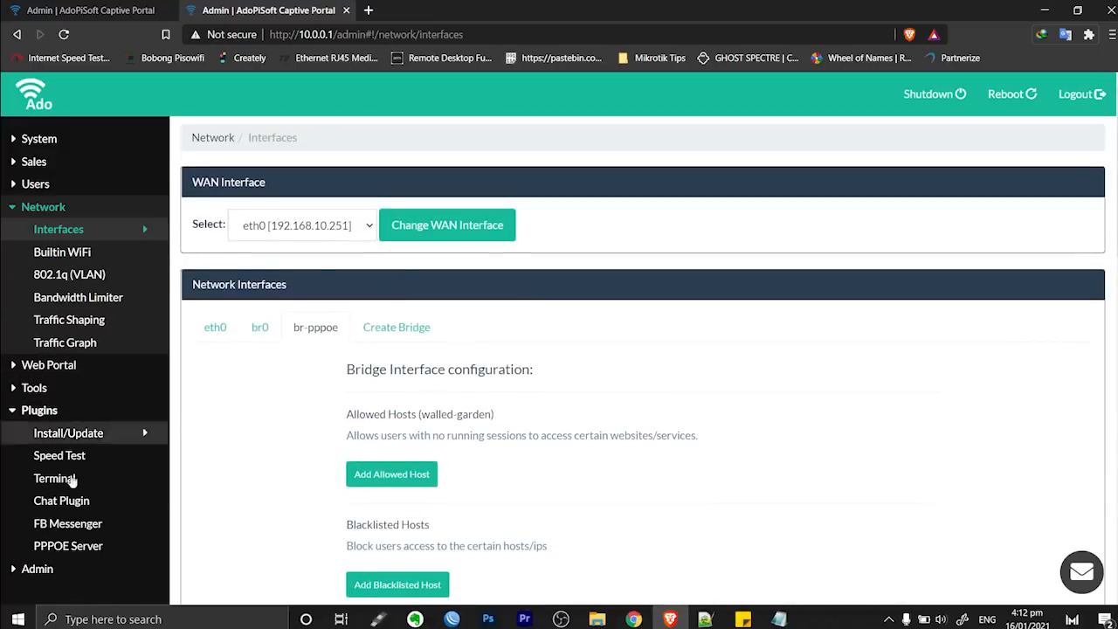
Set the PPPoE server interface to br1 [20.0.0.1]
click(67, 551)
click(370, 243)
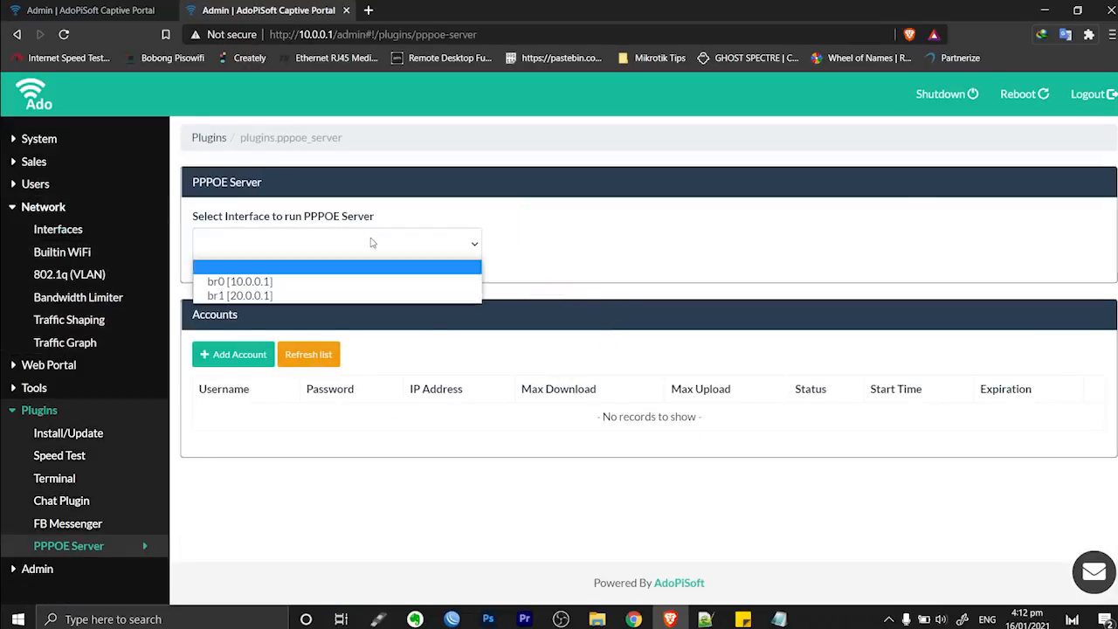
click(316, 297)
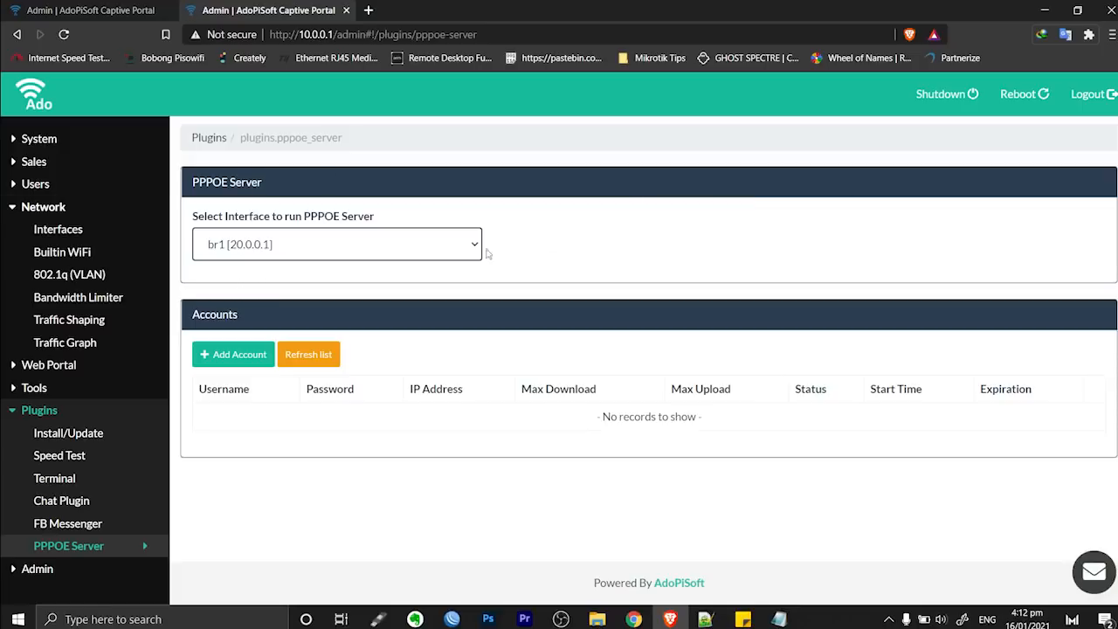
click(229, 356)
Create PPPoE account 'test' with its password, 2048 kbps download and upload, 30-day expiry
click(542, 197)
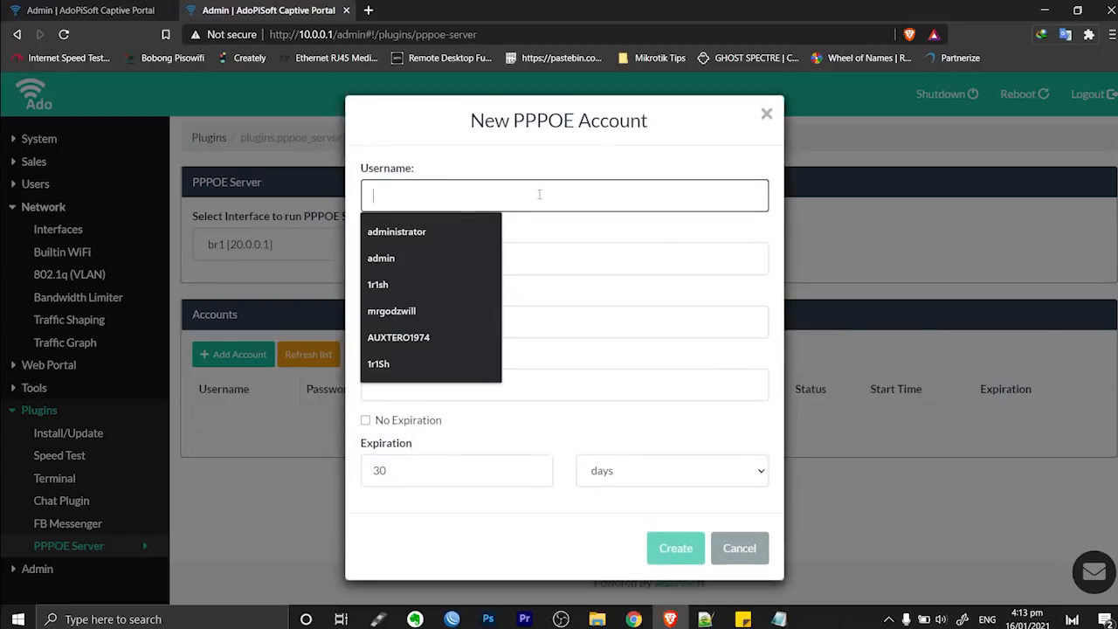
text(test)
key(Tab)
text(test)
click(538, 322)
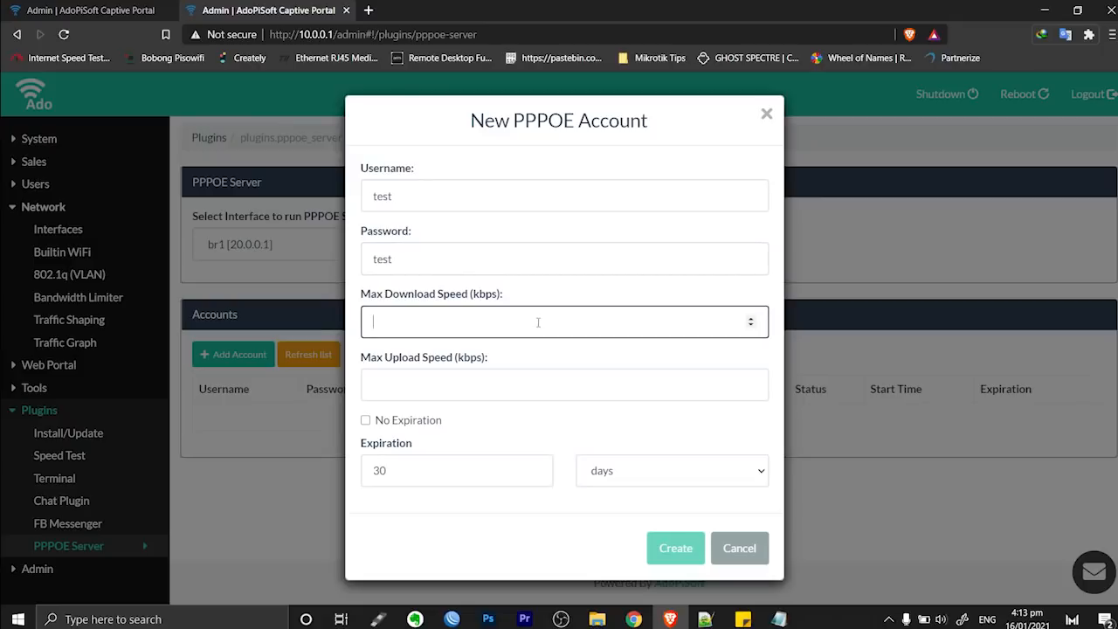
text(2048)
click(458, 386)
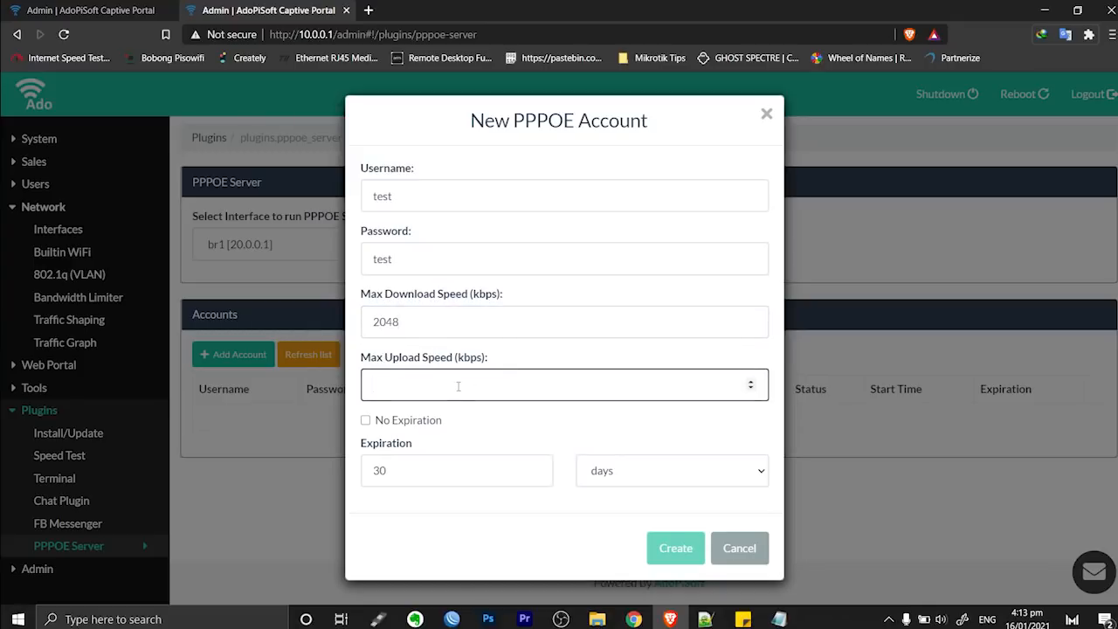
text(2048)
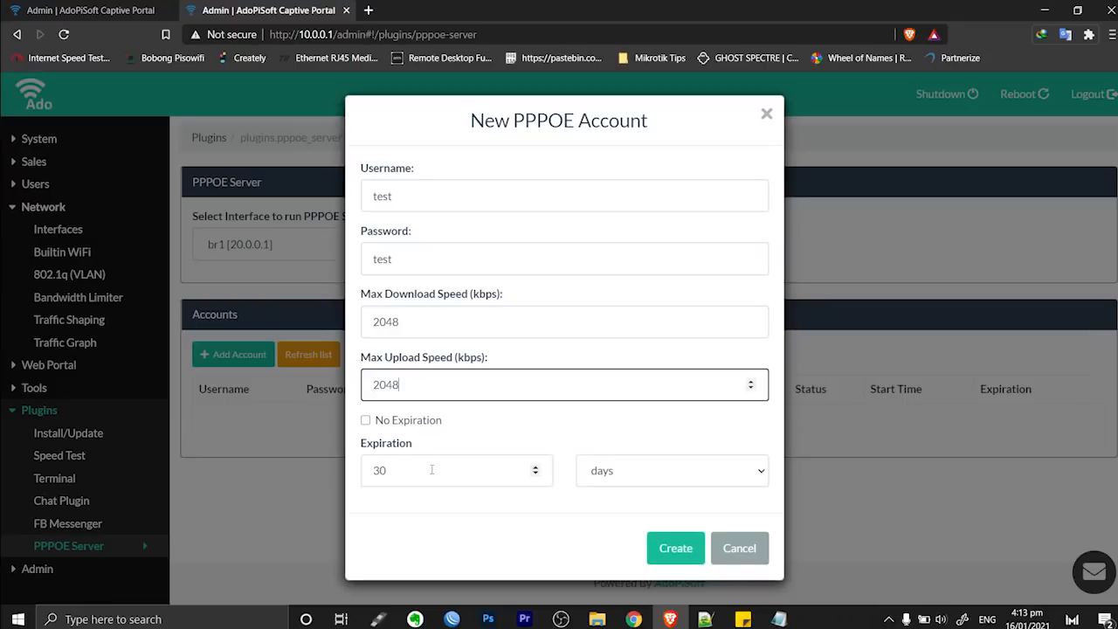
click(675, 549)
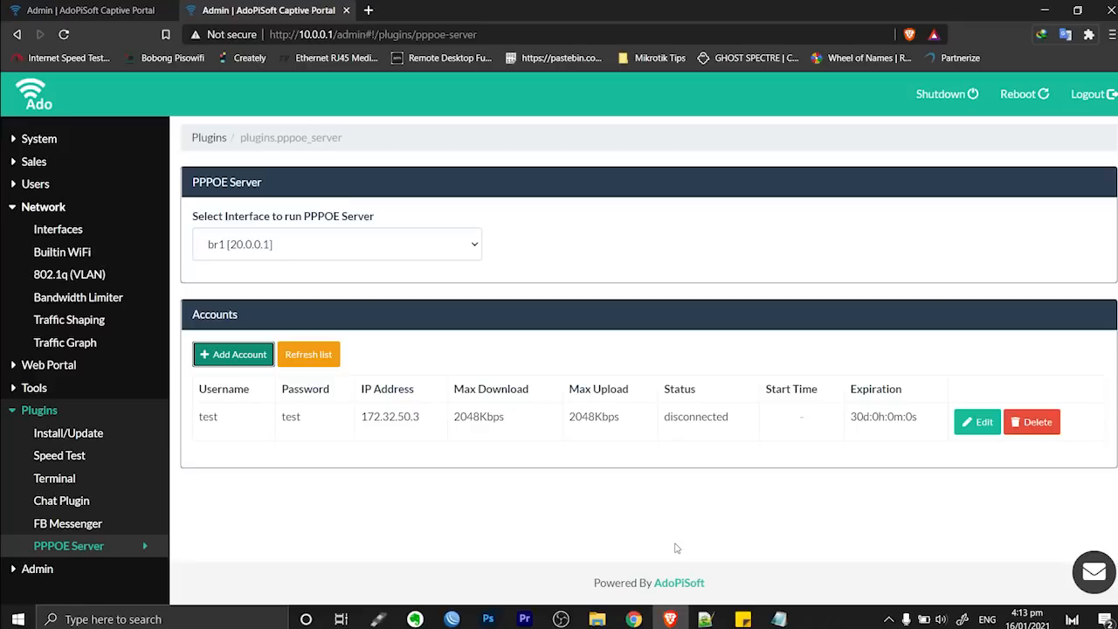
Generate one Time voucher of 1 hour at 3000 kbps download and upload
click(36, 184)
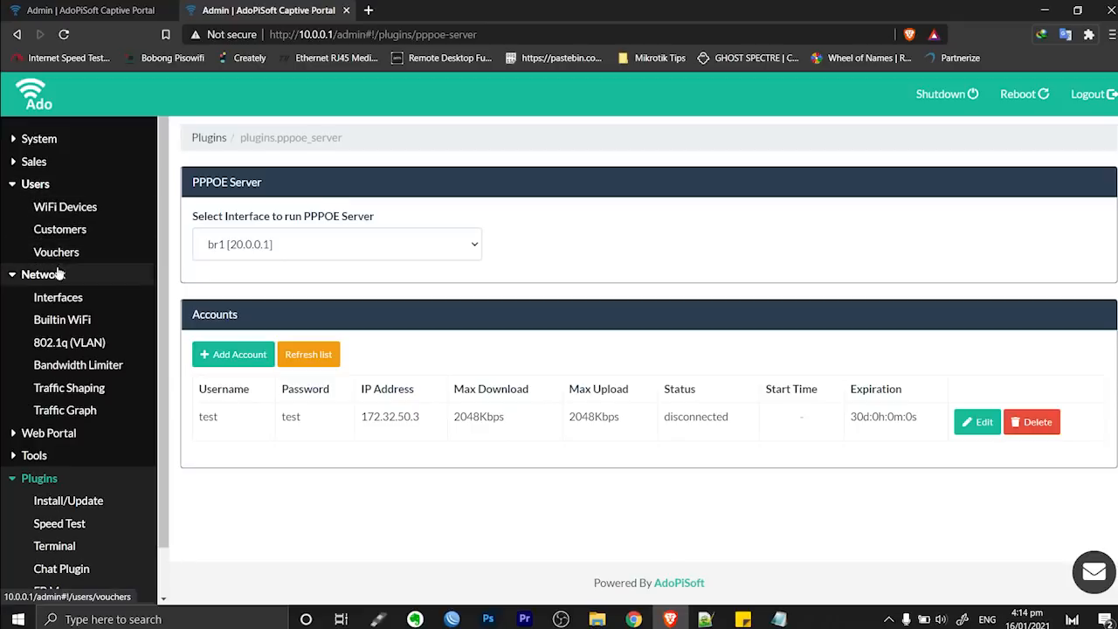
click(45, 251)
click(290, 278)
click(336, 188)
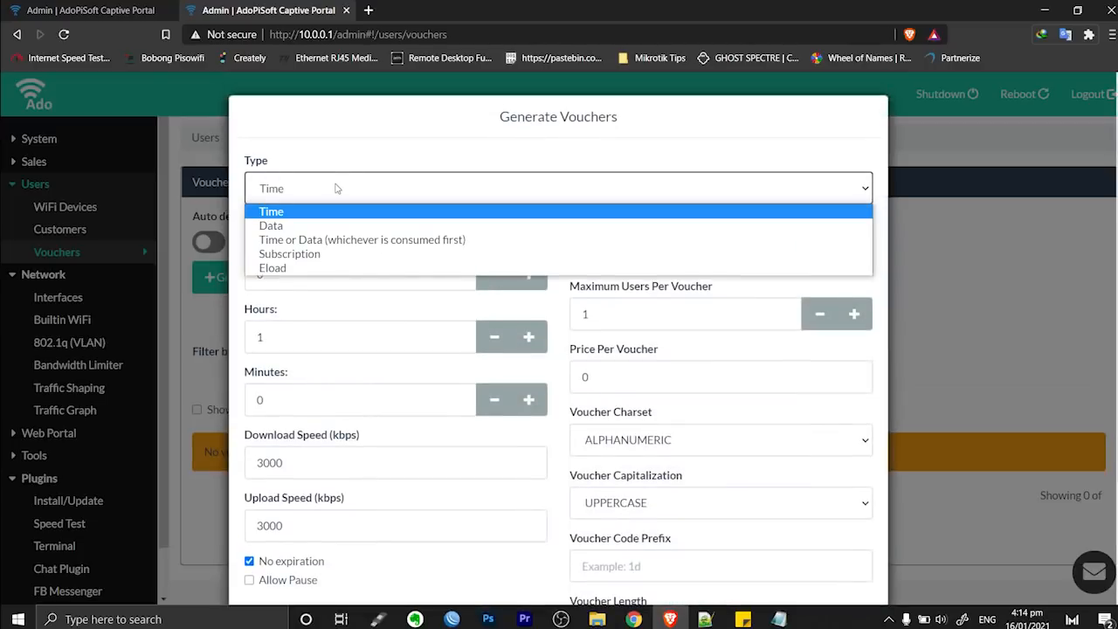
click(336, 188)
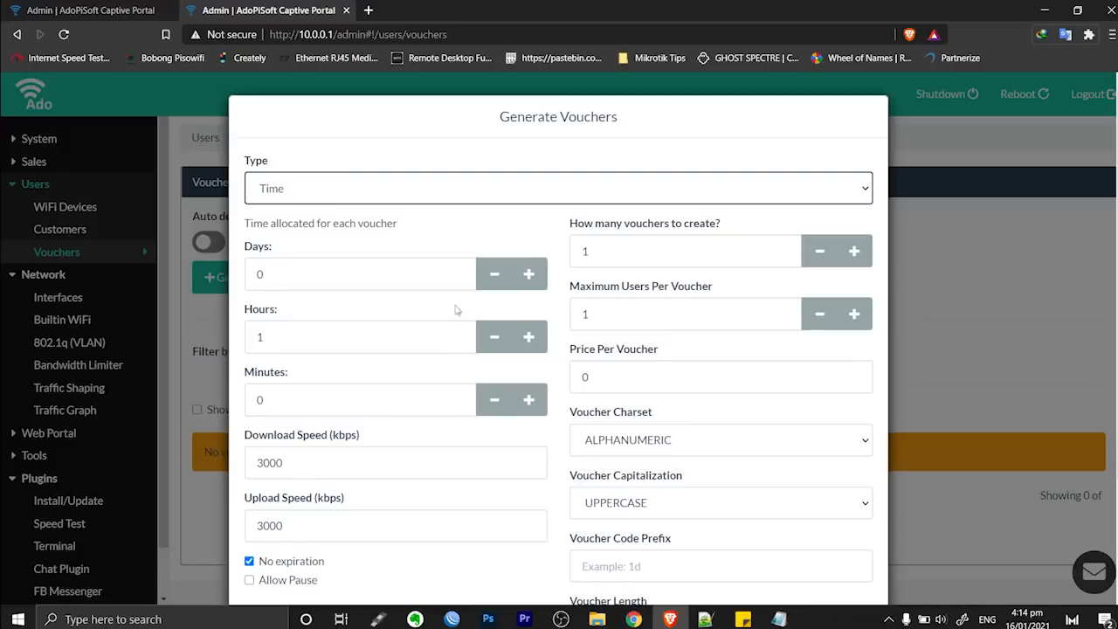
scroll(452, 368, down, 2)
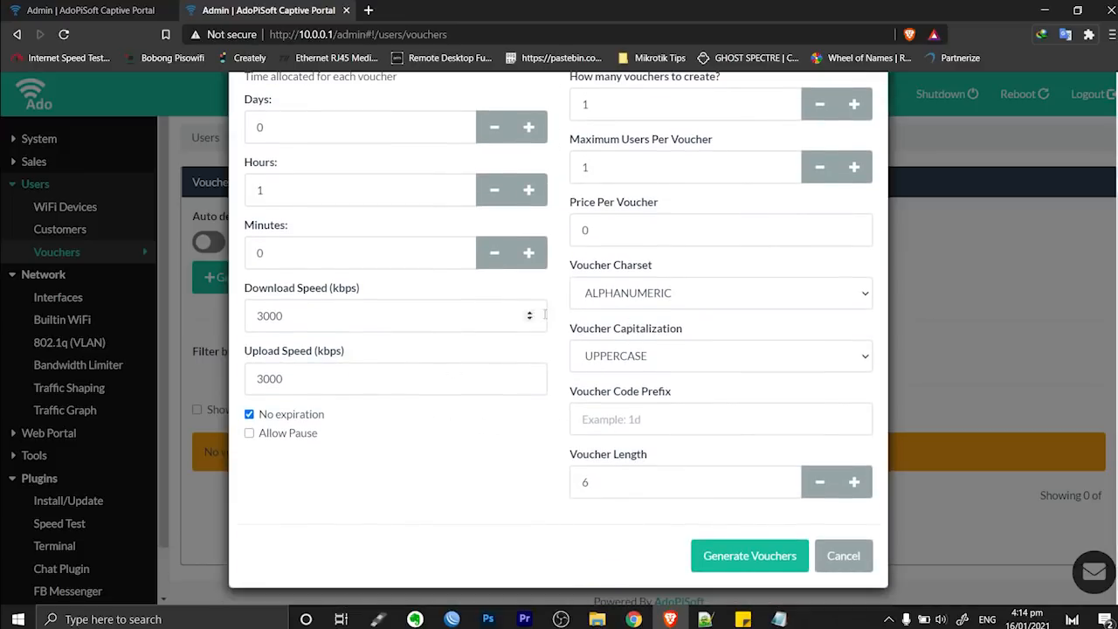
scroll(694, 381, up, 2)
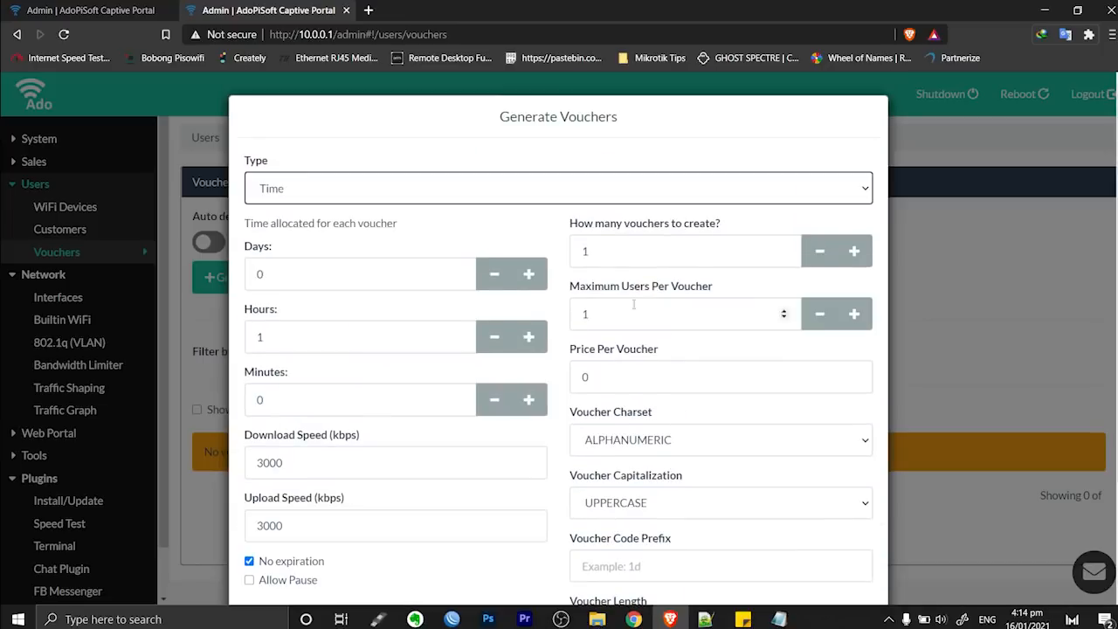
scroll(716, 449, down, 2)
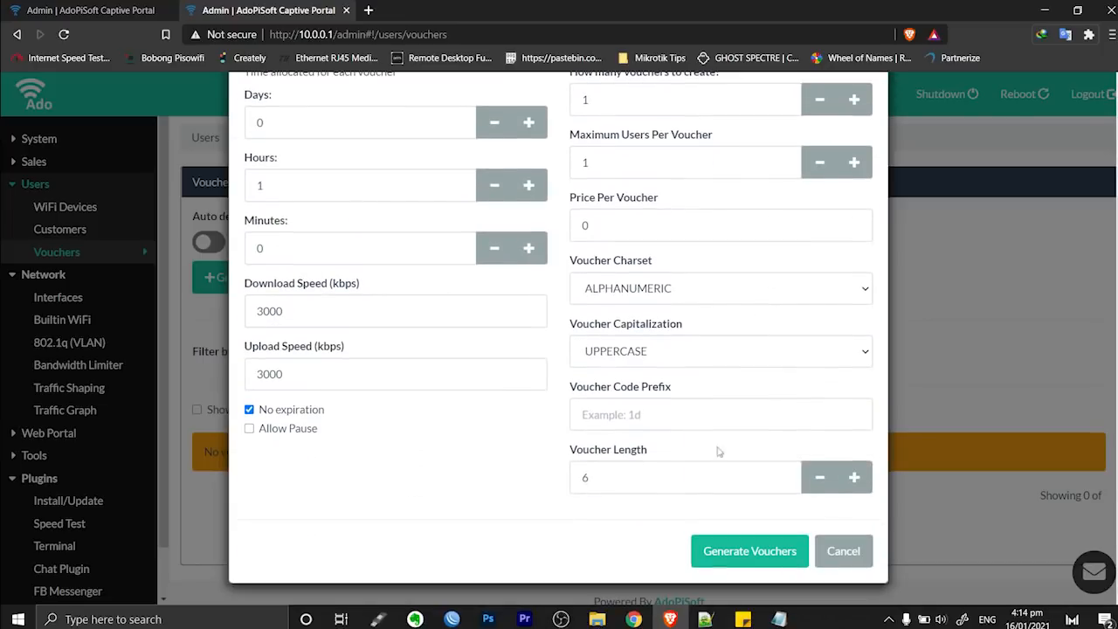
click(732, 556)
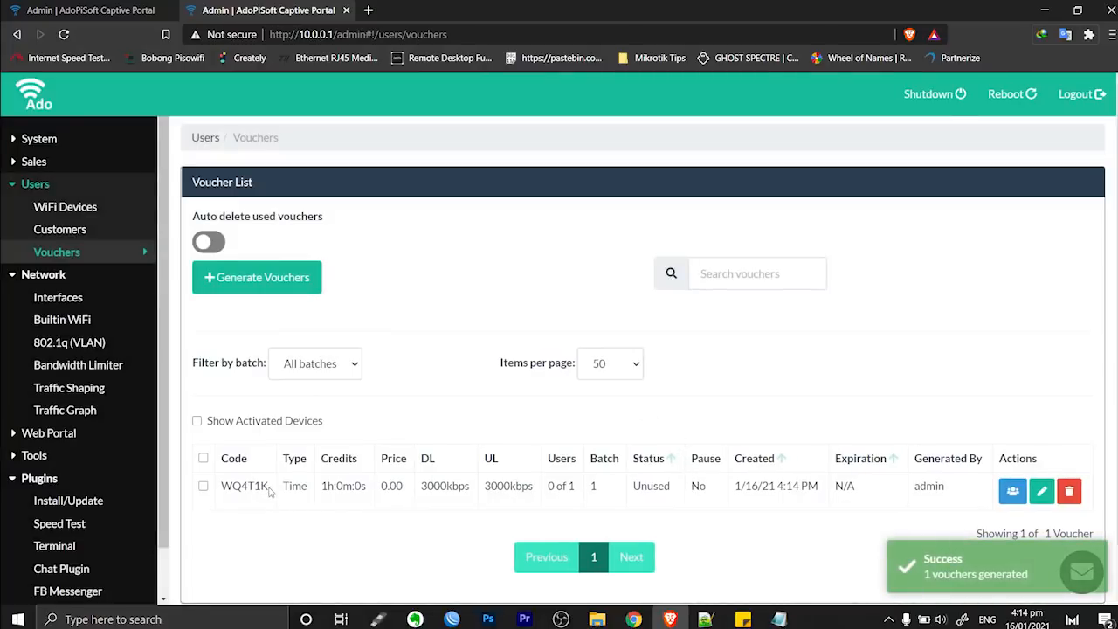
Copy the new voucher's code
drag(271, 488, 220, 486)
right_click(239, 487)
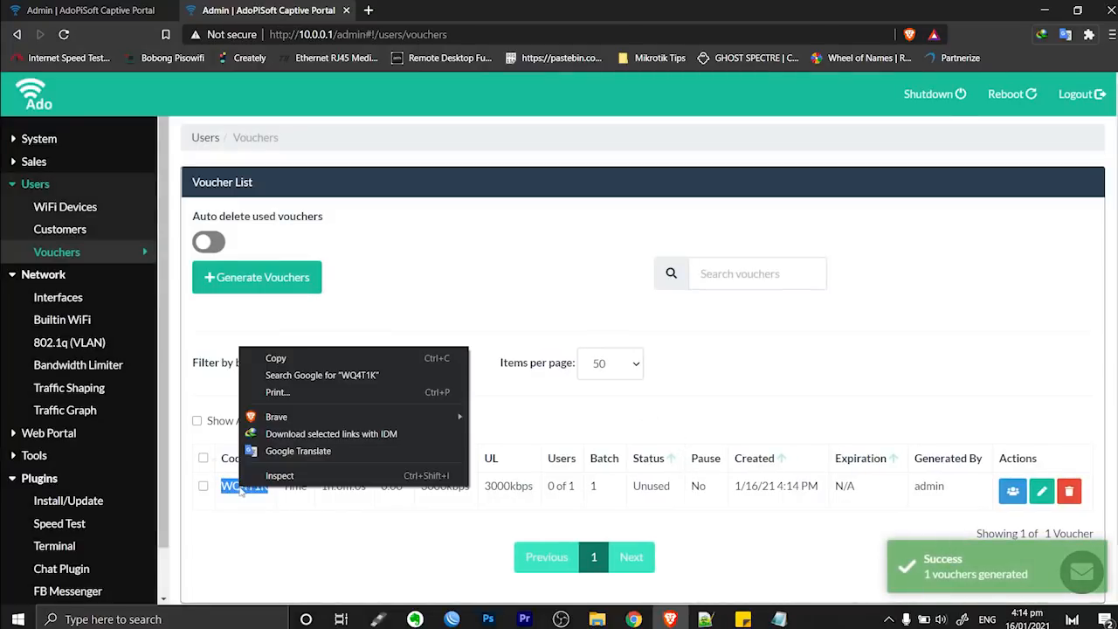
click(262, 357)
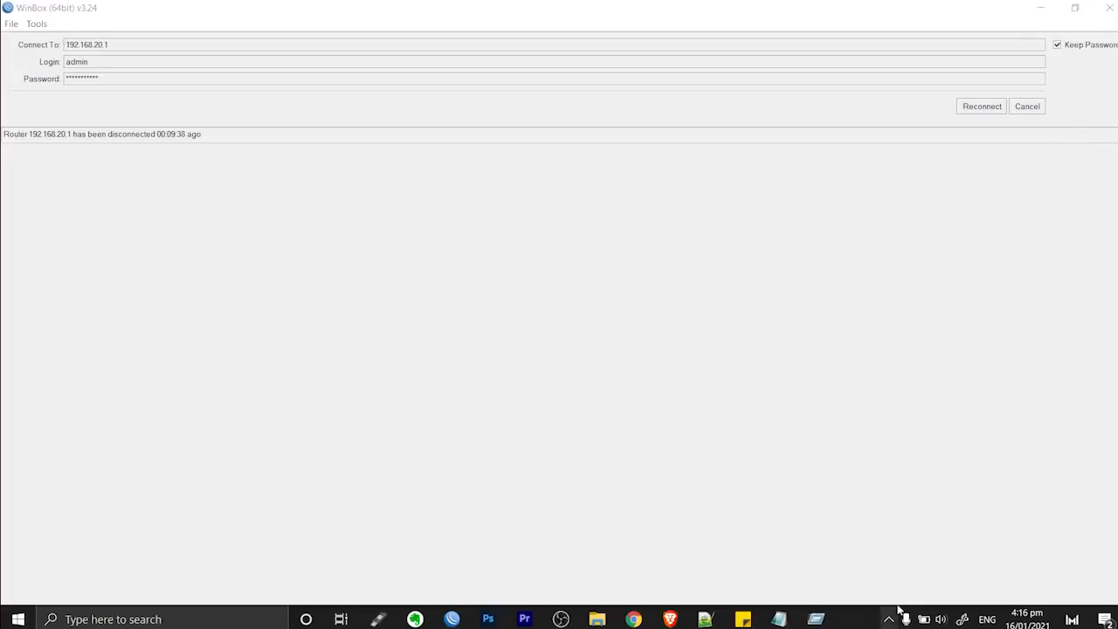
click(888, 619)
Connect the laptop's Wi-Fi to the open PPPOE network
click(891, 591)
click(899, 597)
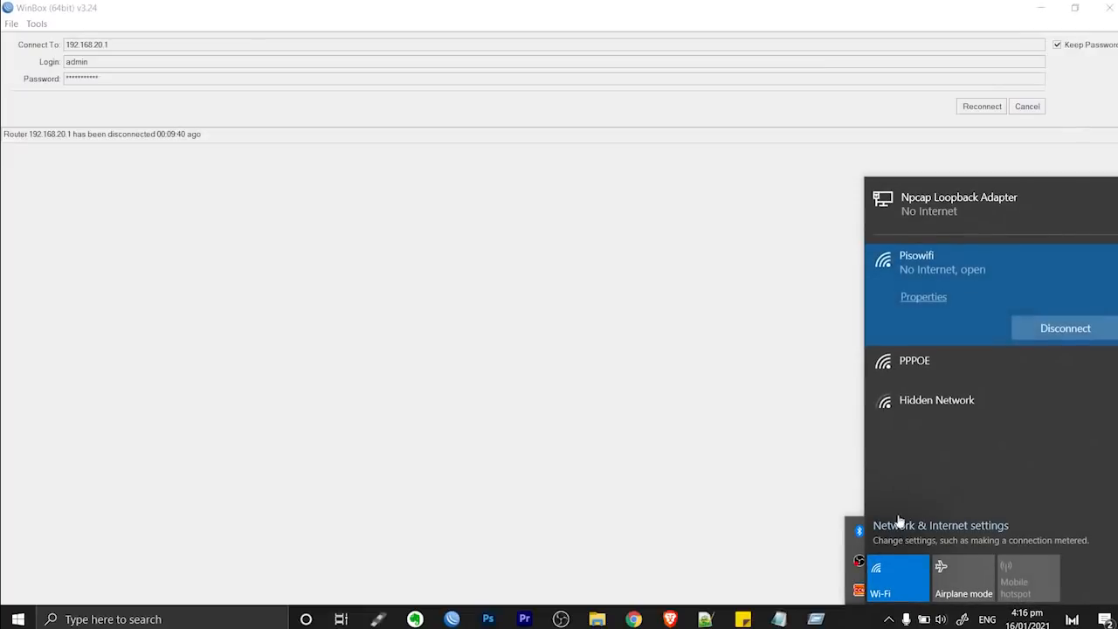
click(926, 371)
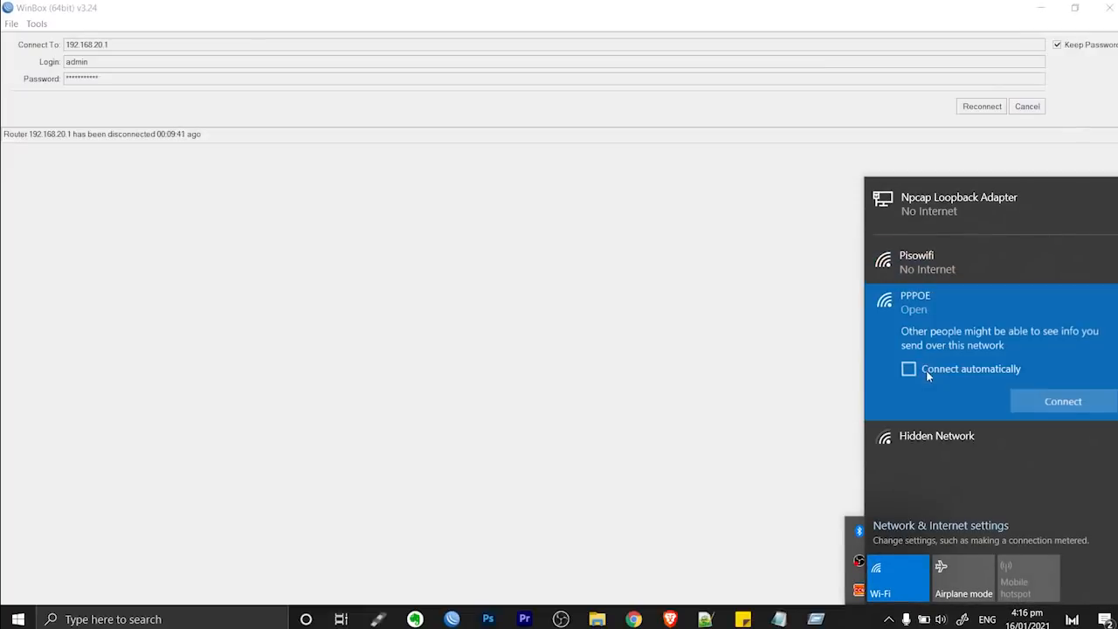
click(1048, 401)
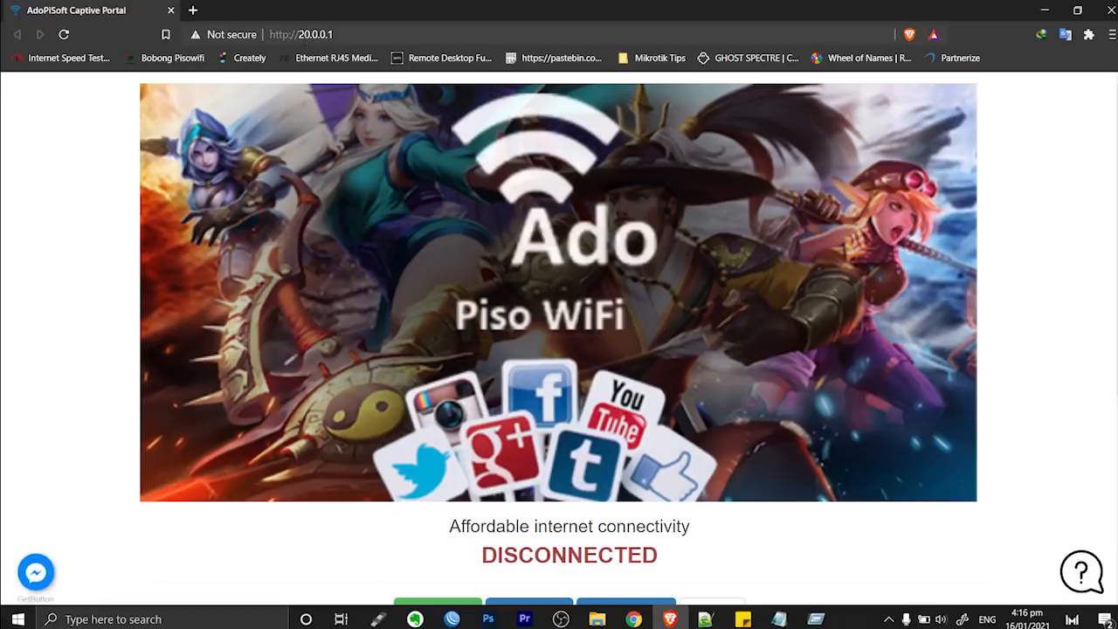
click(389, 35)
scroll(389, 76, down, 1)
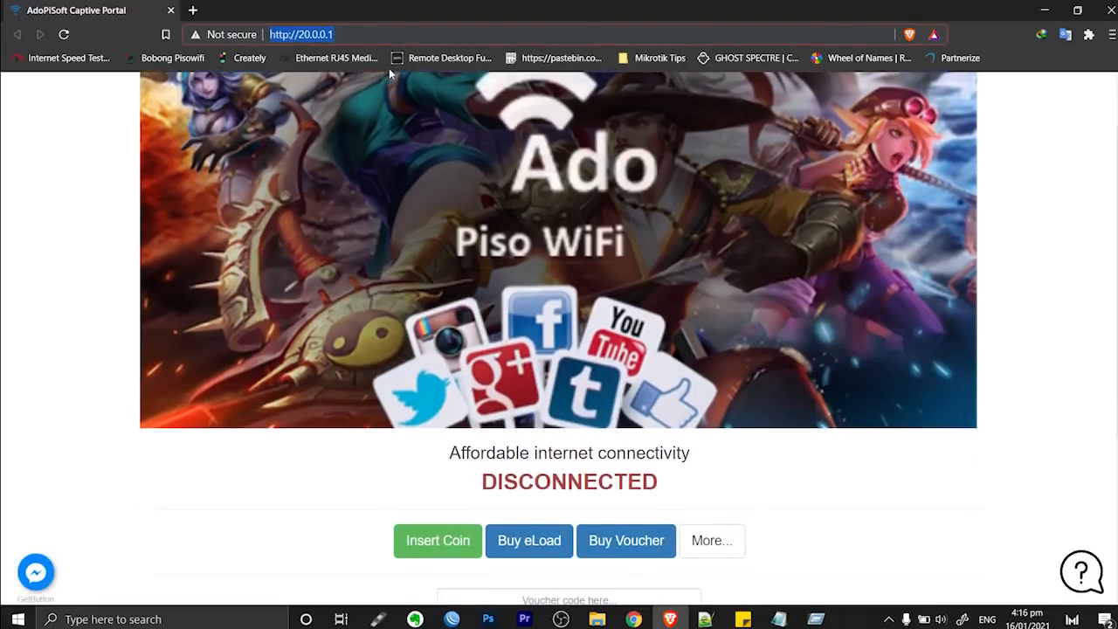
scroll(669, 175, down, 3)
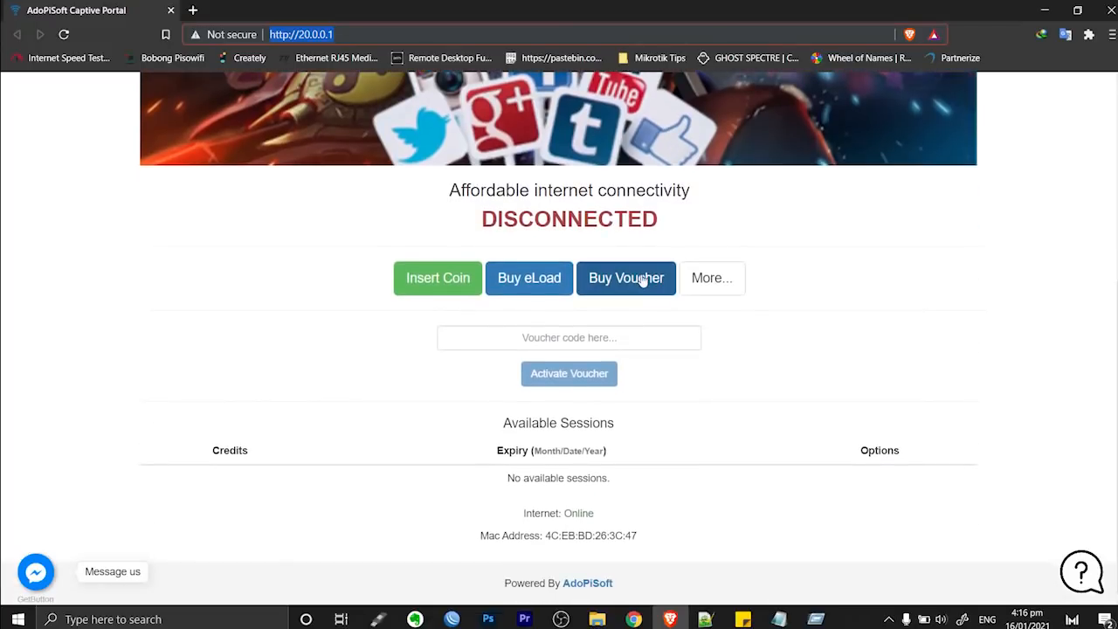
scroll(644, 276, up, 4)
click(762, 370)
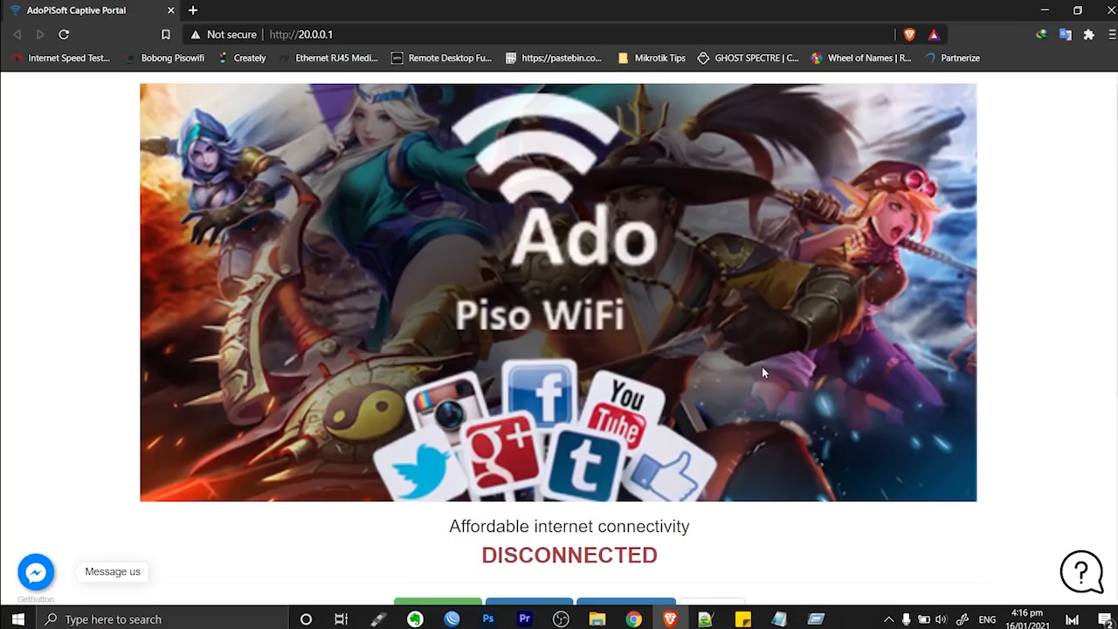
scroll(704, 292, down, 3)
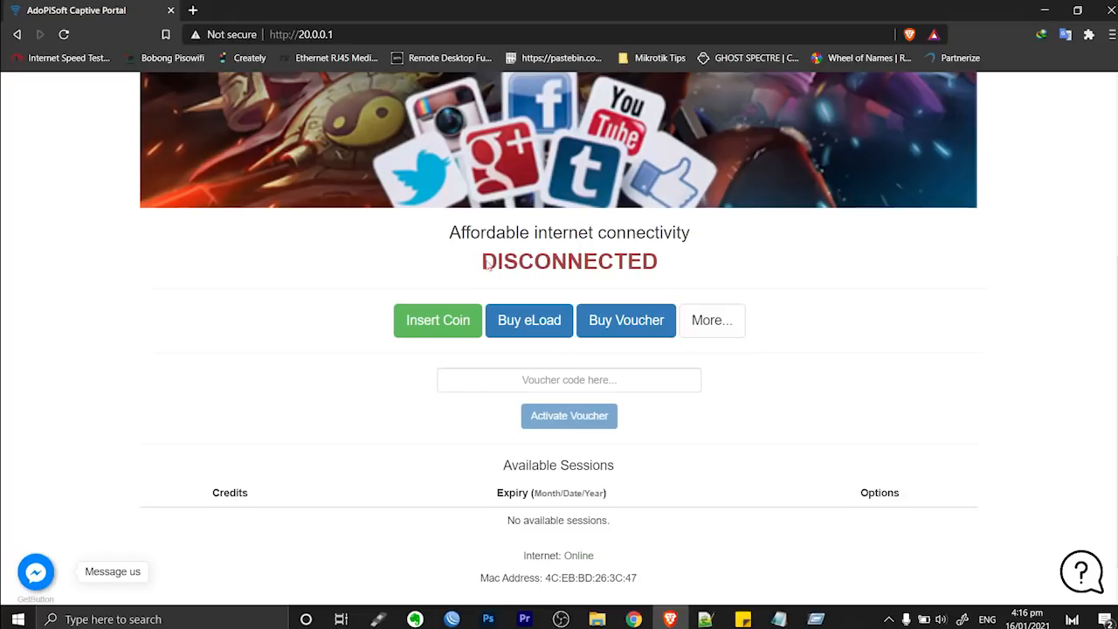
click(890, 619)
click(900, 594)
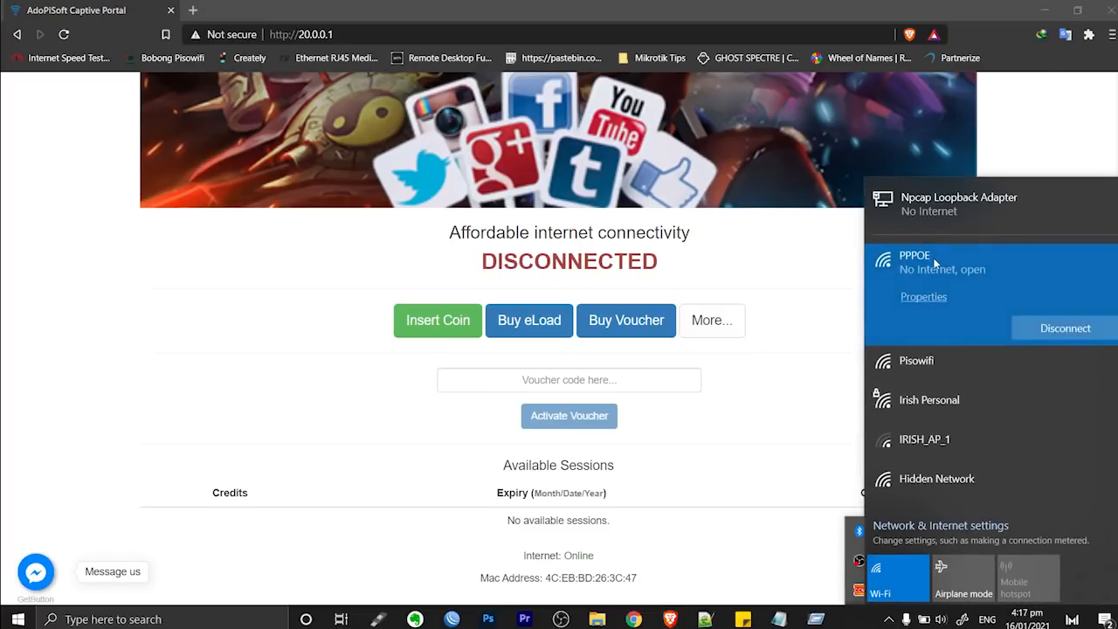
View Network & Internet status showing PPPOE without Internet, then go to Dial-up
click(889, 620)
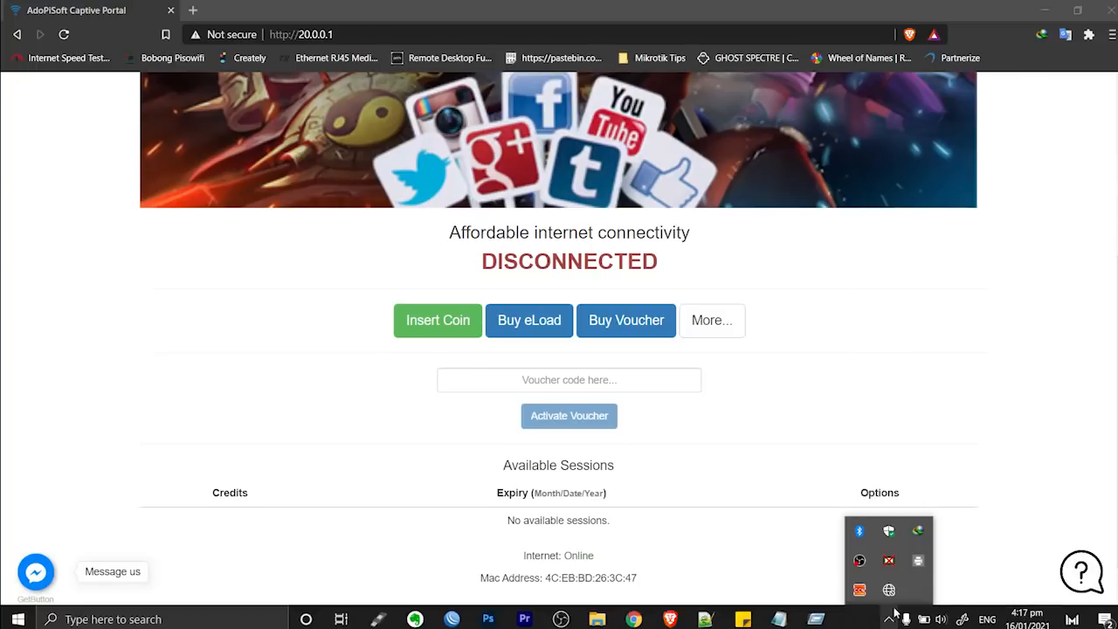
click(889, 590)
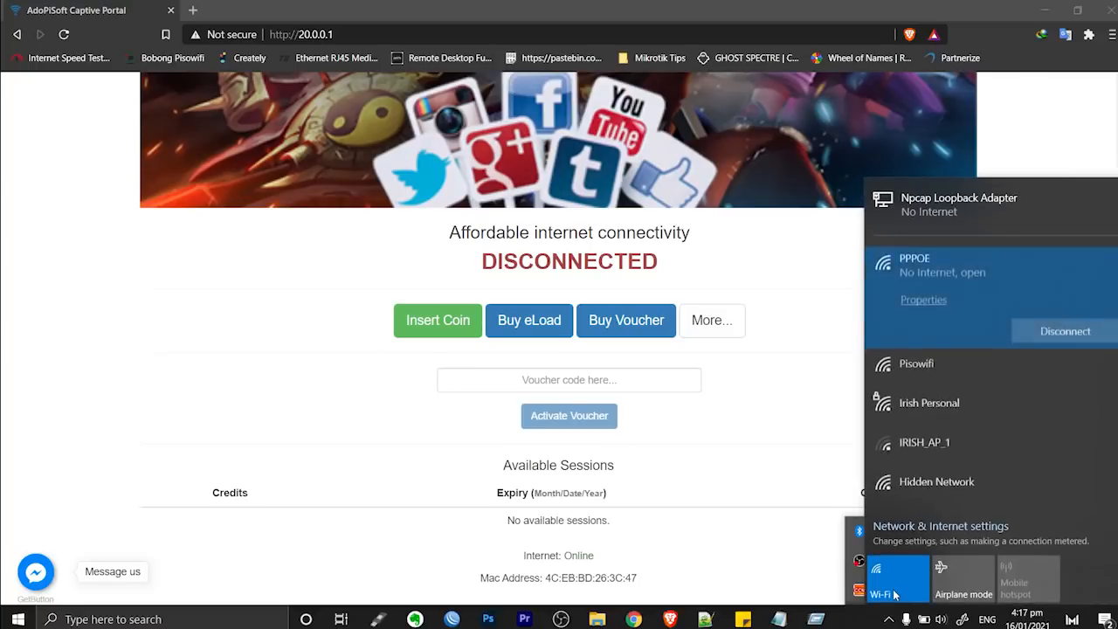
click(936, 527)
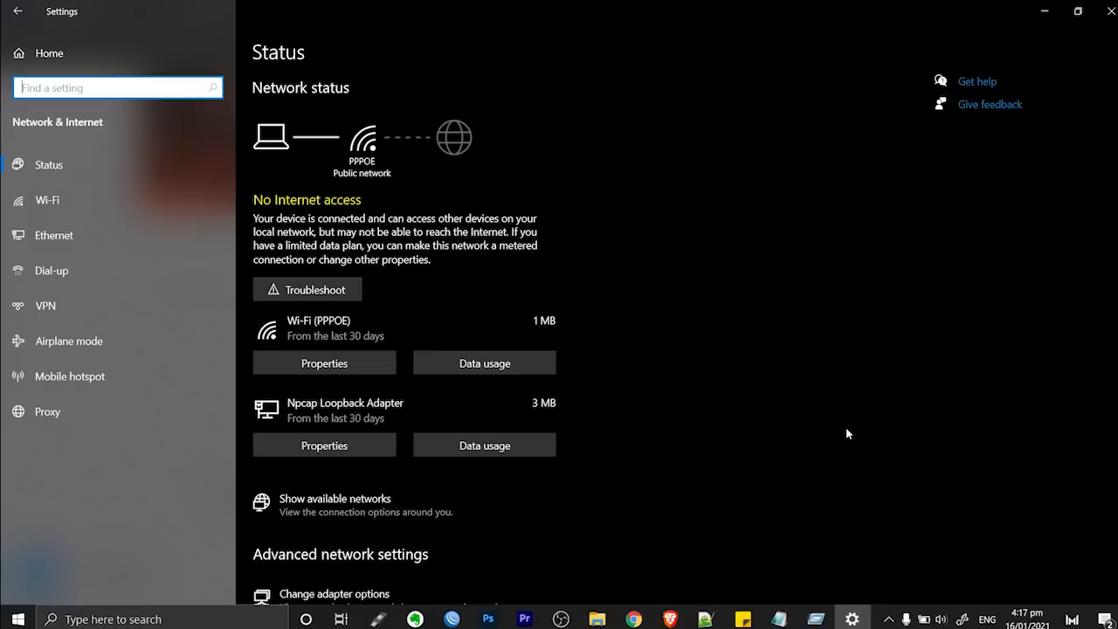
click(52, 271)
Set up a broadband PPPoE connection with the test account's username and password, remembering the password
click(377, 84)
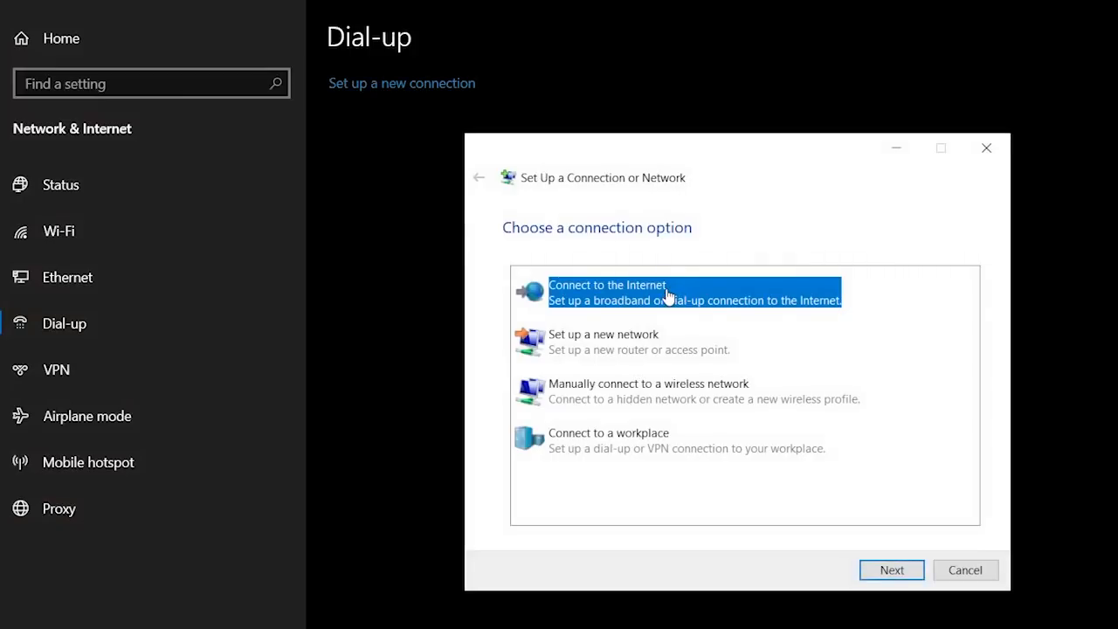
click(892, 572)
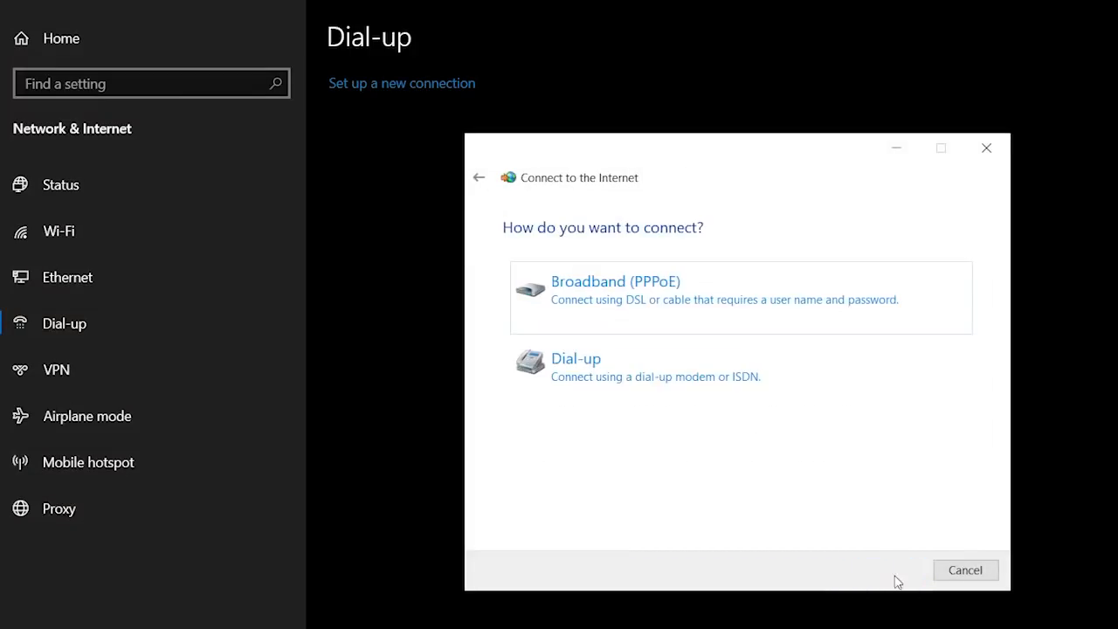
click(624, 297)
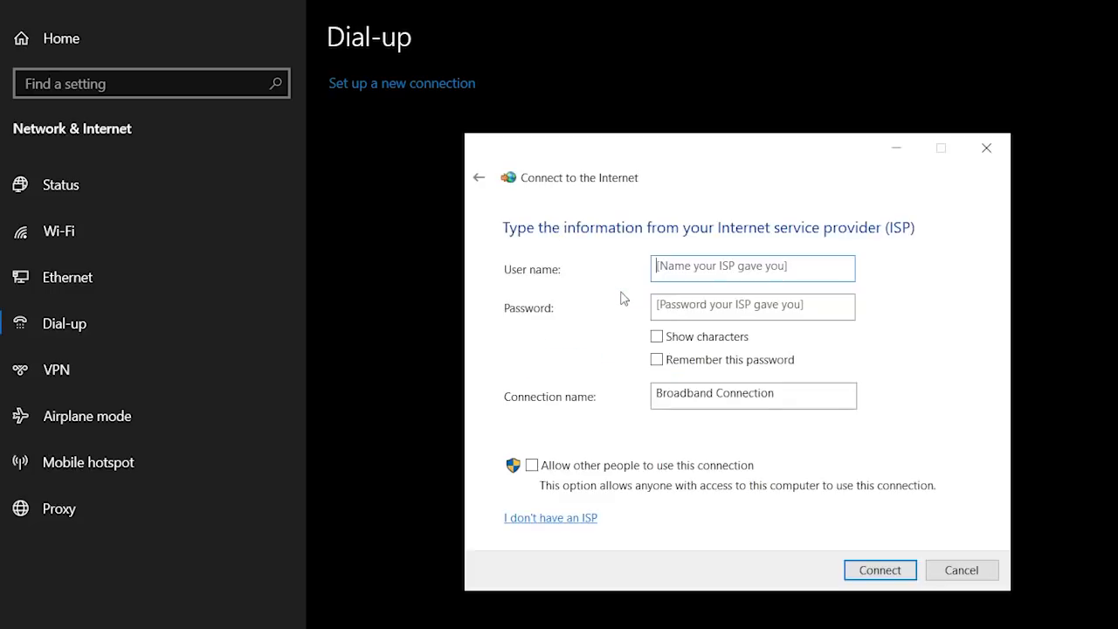
text(test)
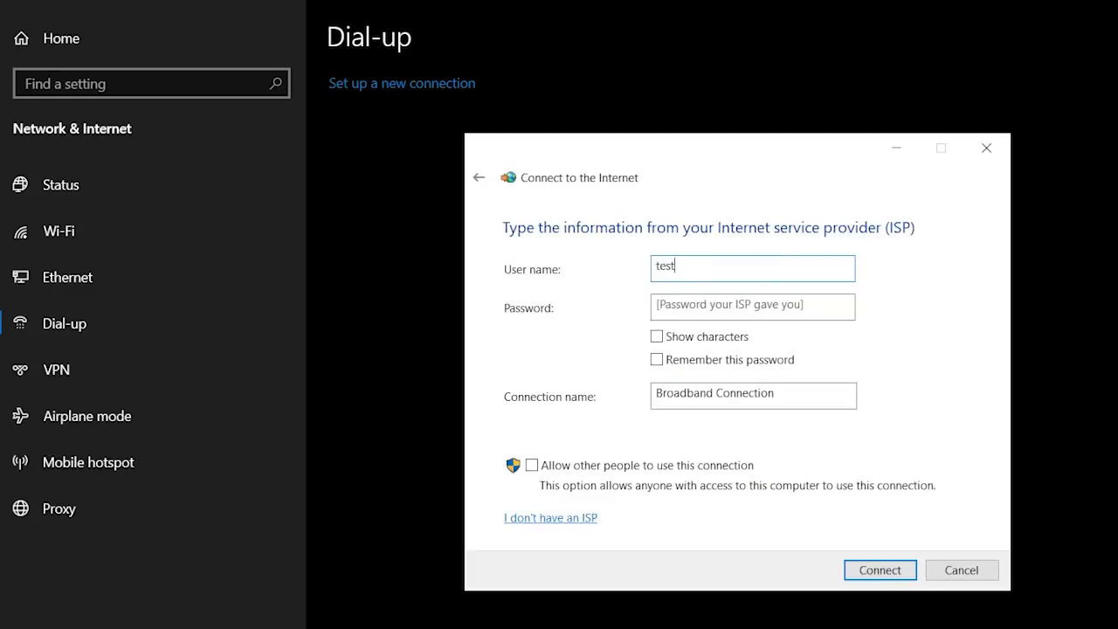
key(Tab)
text(t)
key(BackSpace)
text(te)
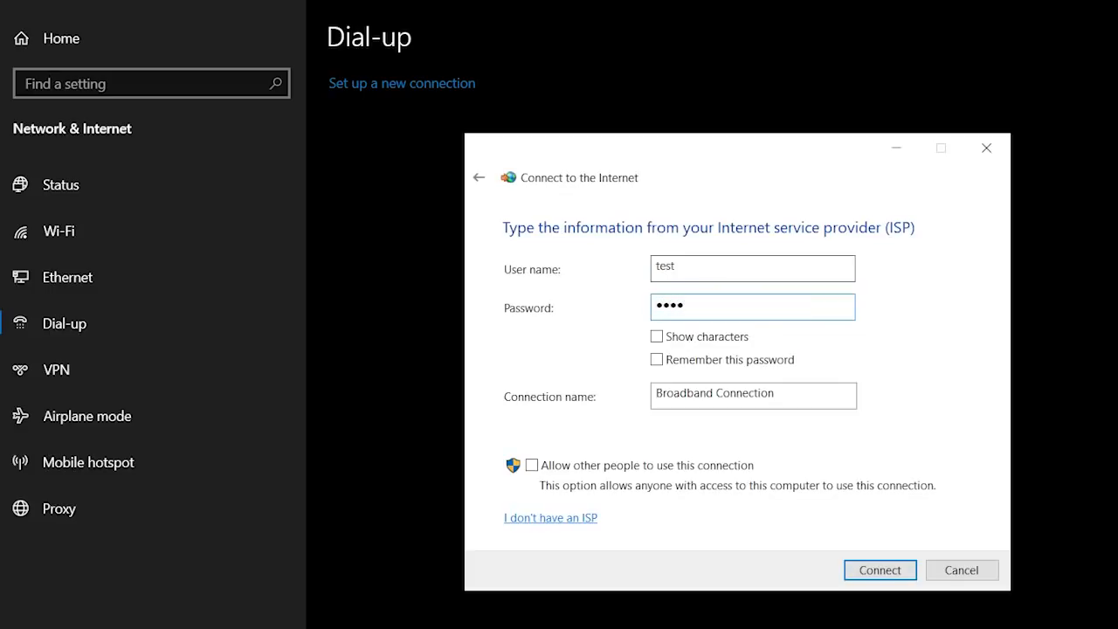
click(702, 340)
click(710, 361)
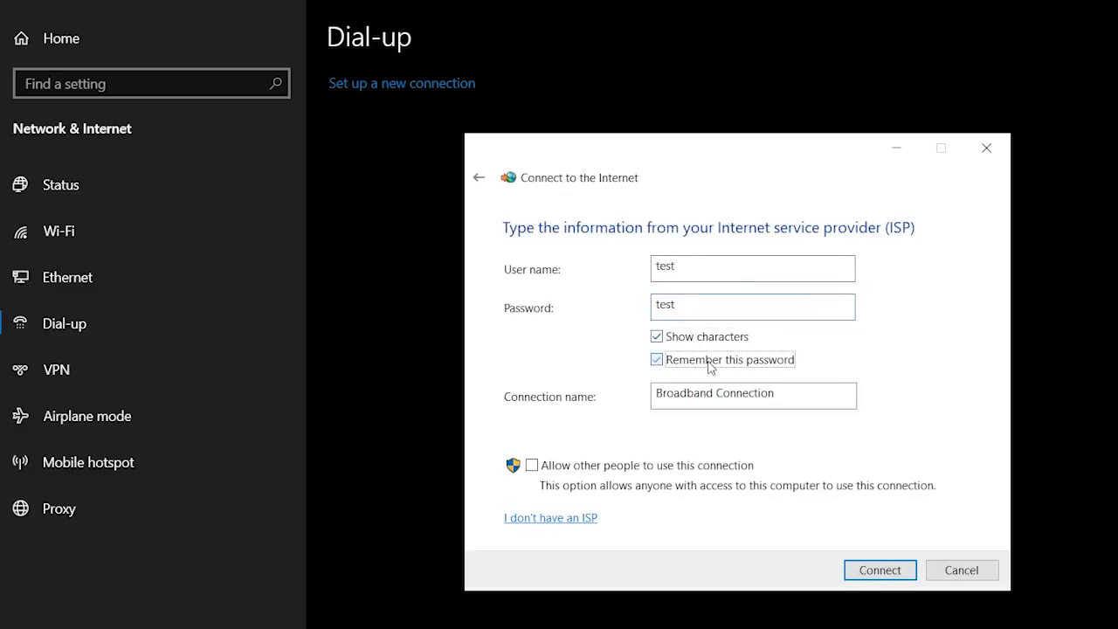
click(881, 571)
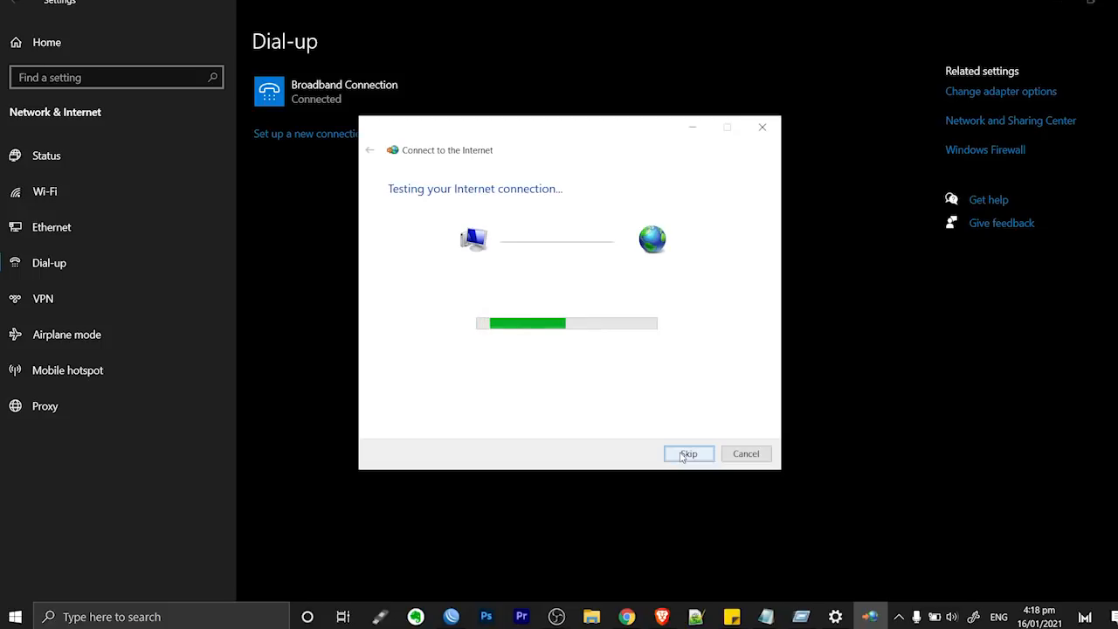
Once the dial-up reports connected, start browsing the Internet
click(898, 617)
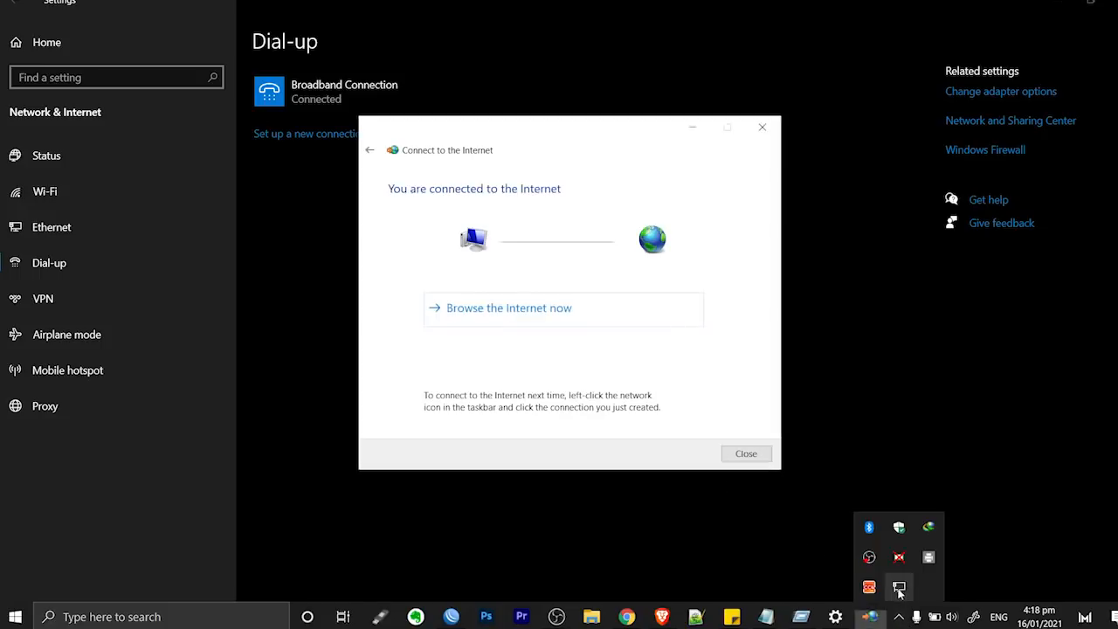
mouse_move(900, 592)
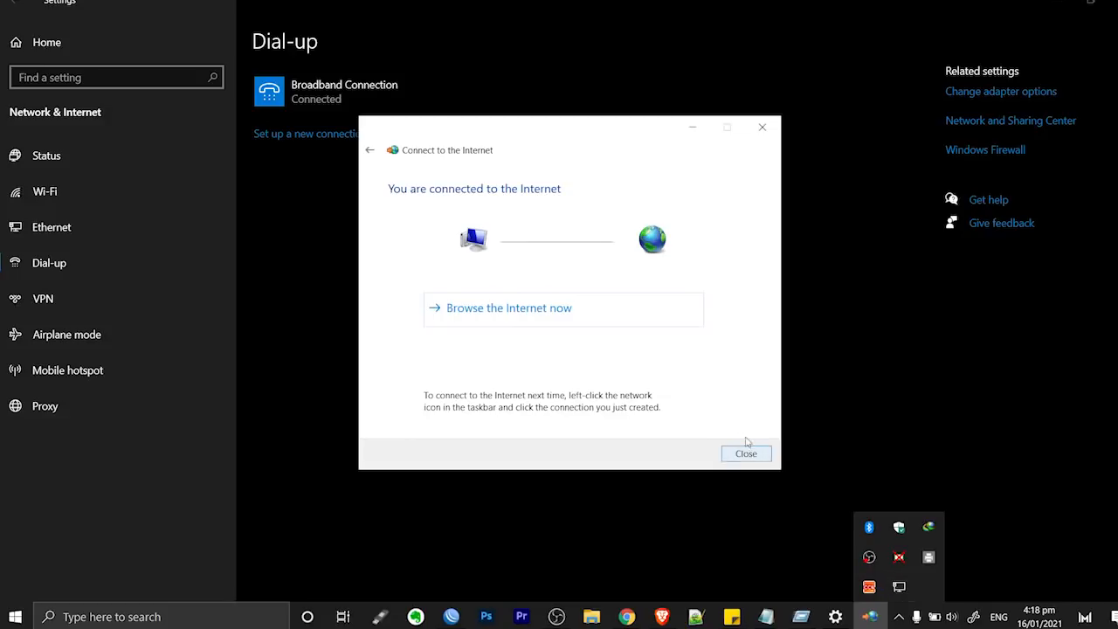
click(547, 308)
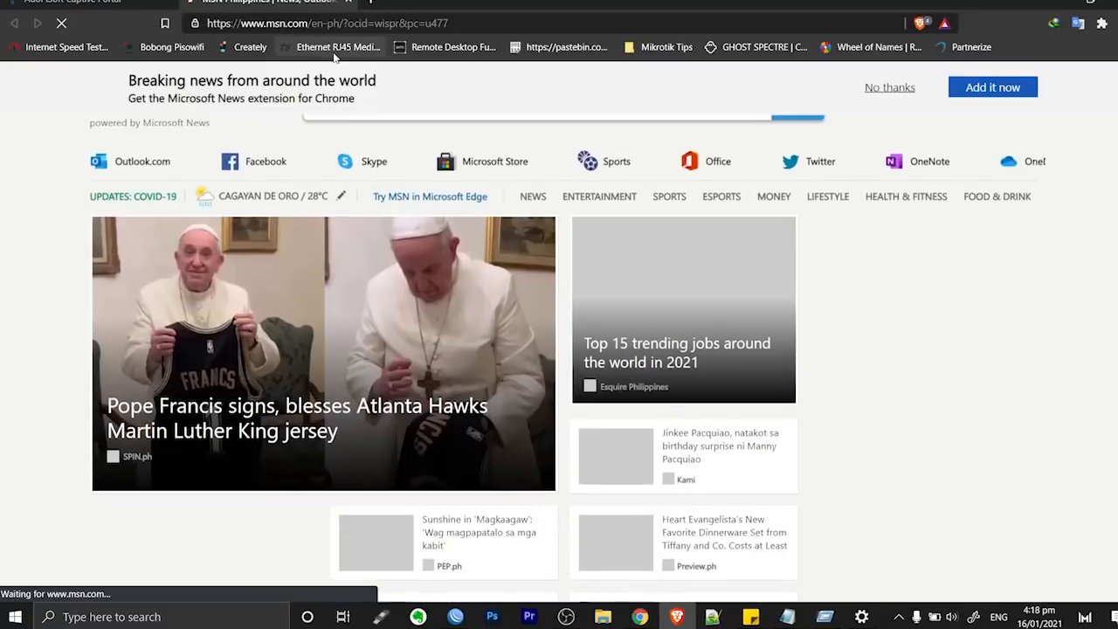
Run a speedtest.net test over PPPoE: 37 ms ping, 2.21 Mbps download
click(365, 23)
text(spe)
key(Return)
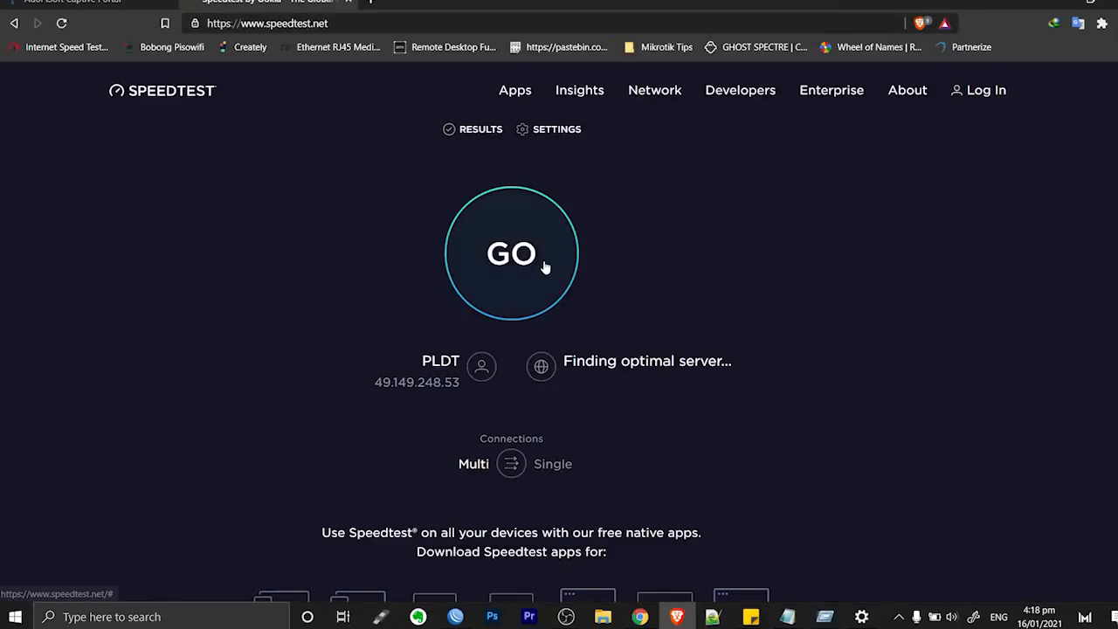
click(543, 266)
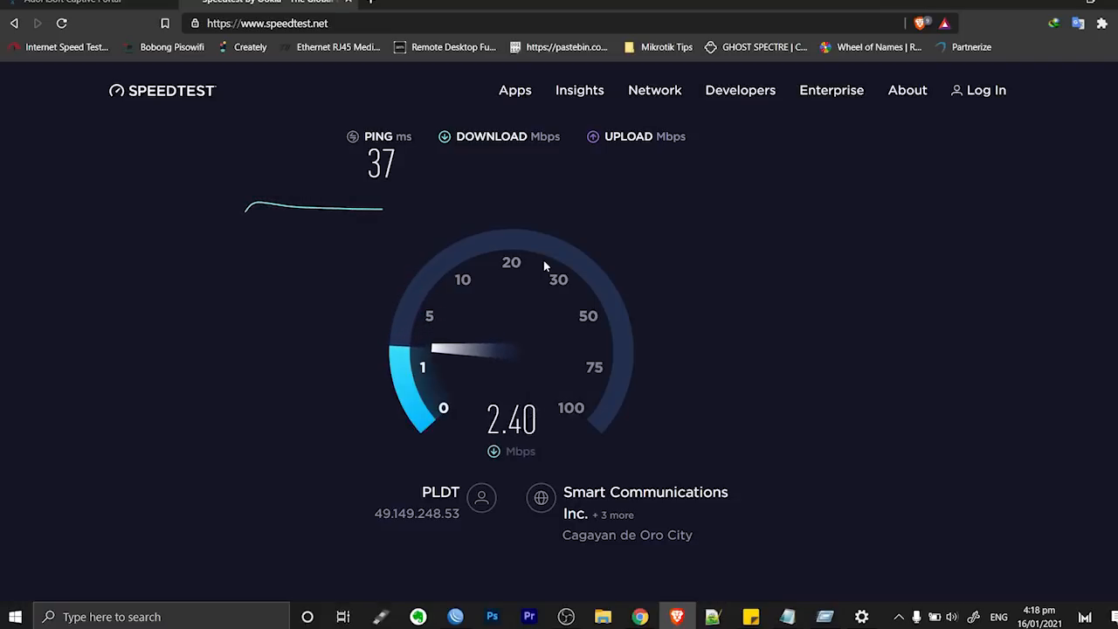
click(898, 617)
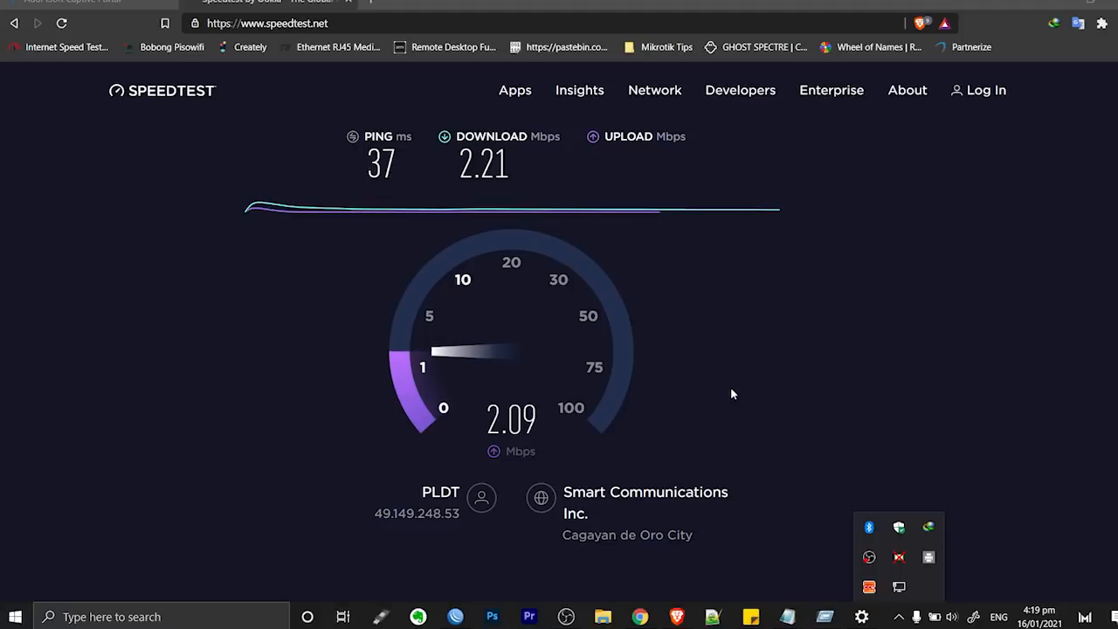
Sign in to the AdoPiSoft admin dashboard at 20.0.0.1/admin with the admin credentials
click(99, 2)
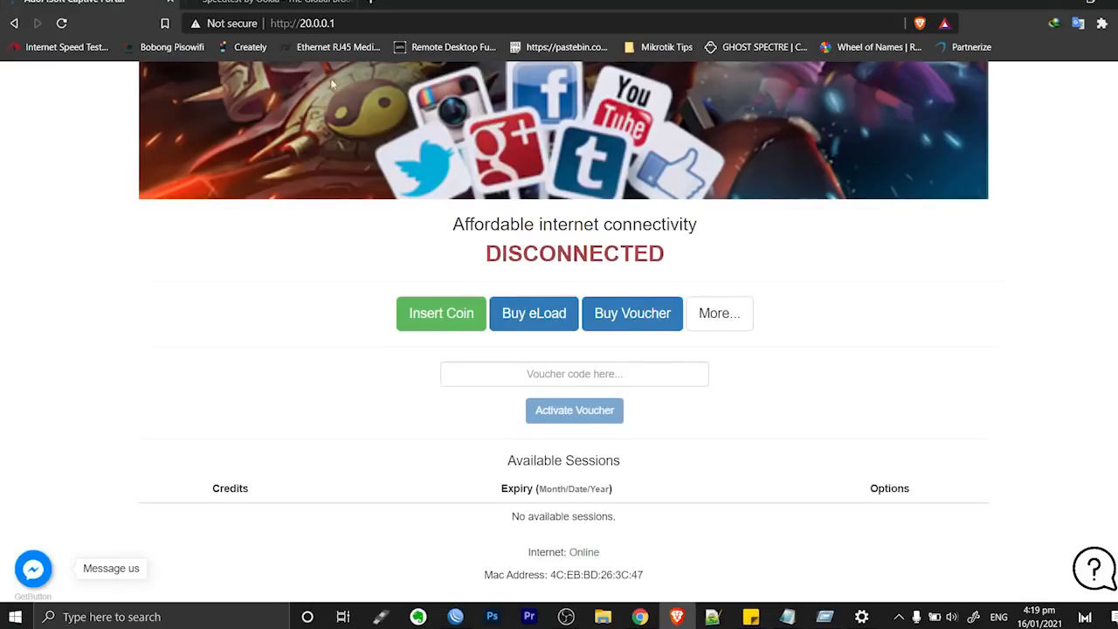
scroll(372, 105, up, 4)
click(374, 23)
click(376, 22)
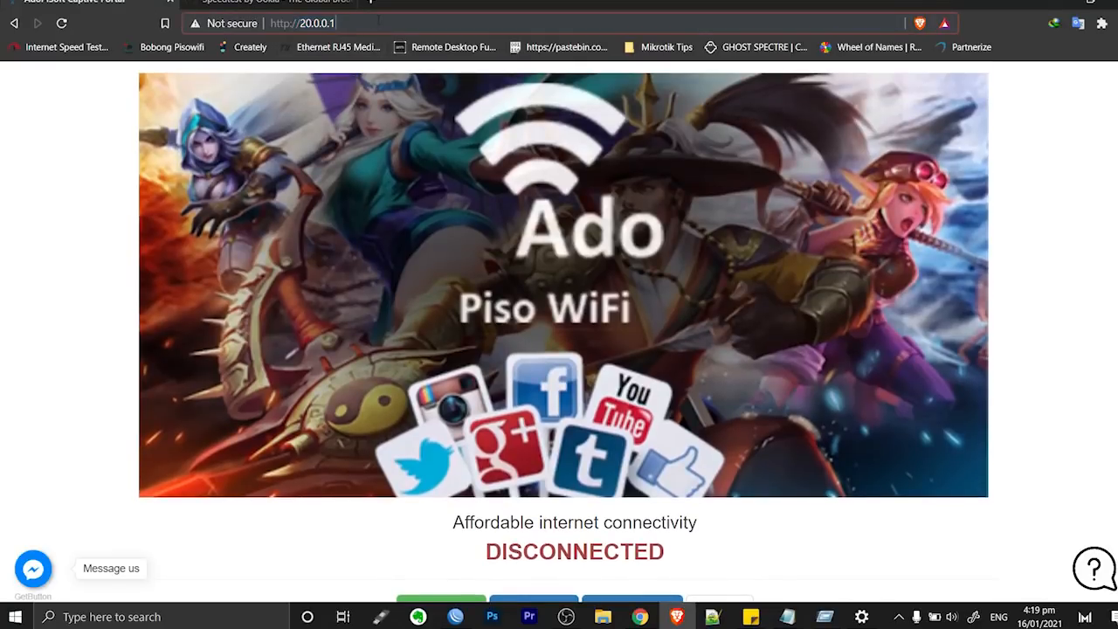
text(admin)
key(Return)
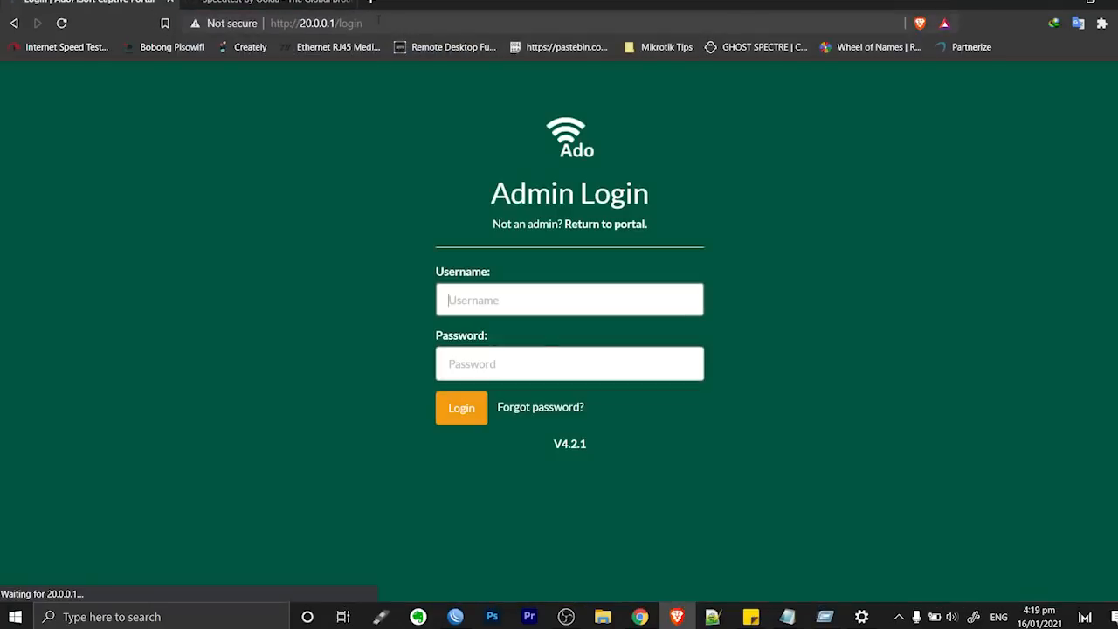
text(admin)
key(Tab)
text(a)
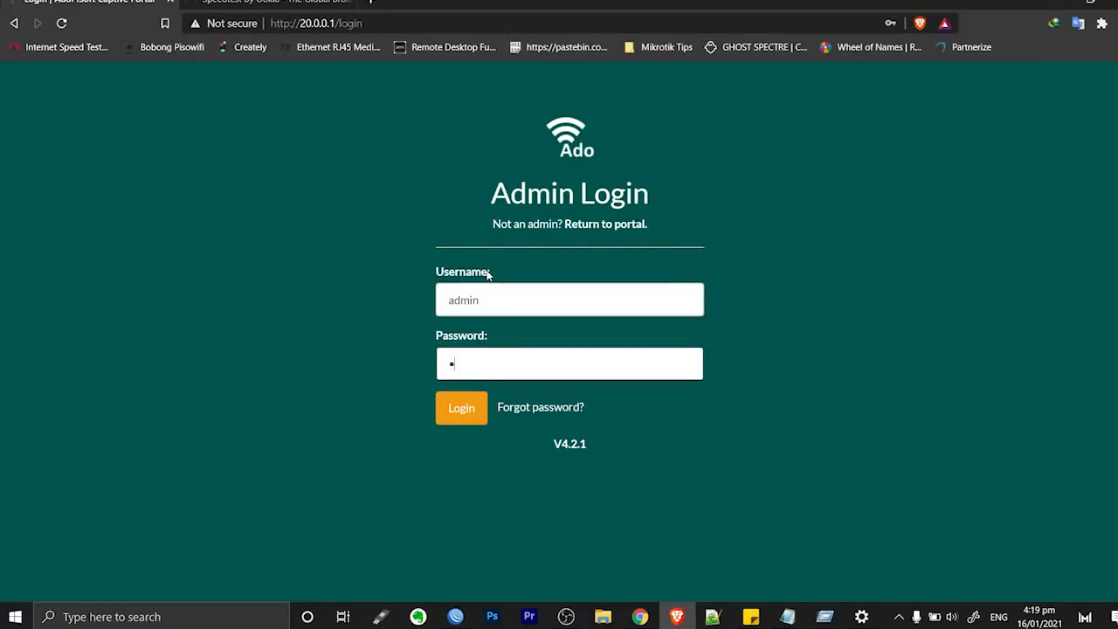
key(Return)
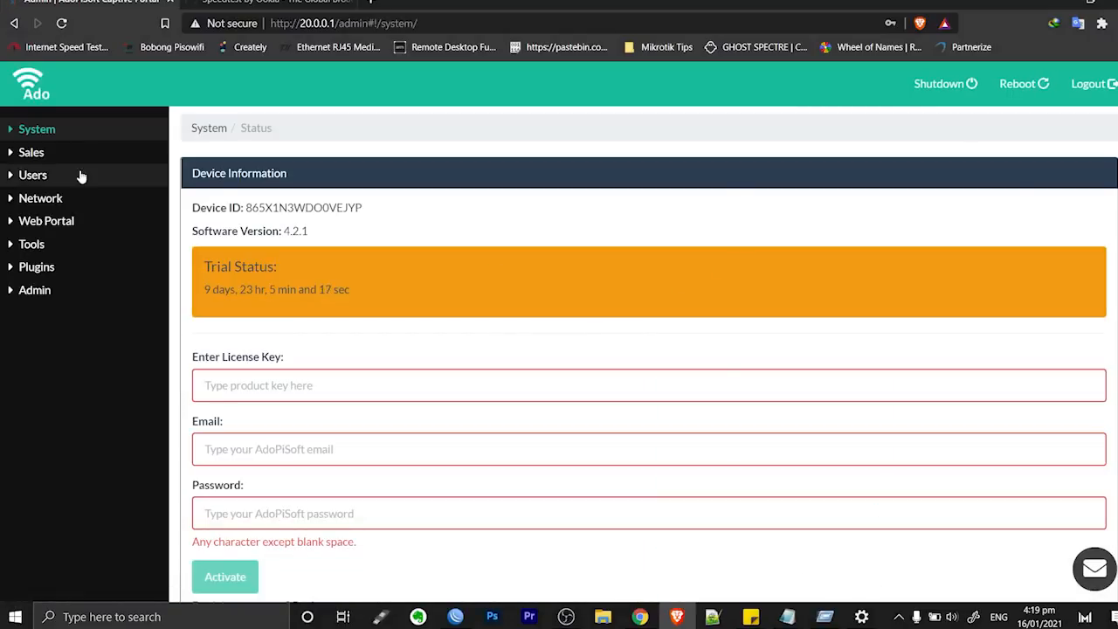
Confirm on the PPPOE Server page that account 'test' is connected at 172.32.50.3
click(45, 272)
click(62, 406)
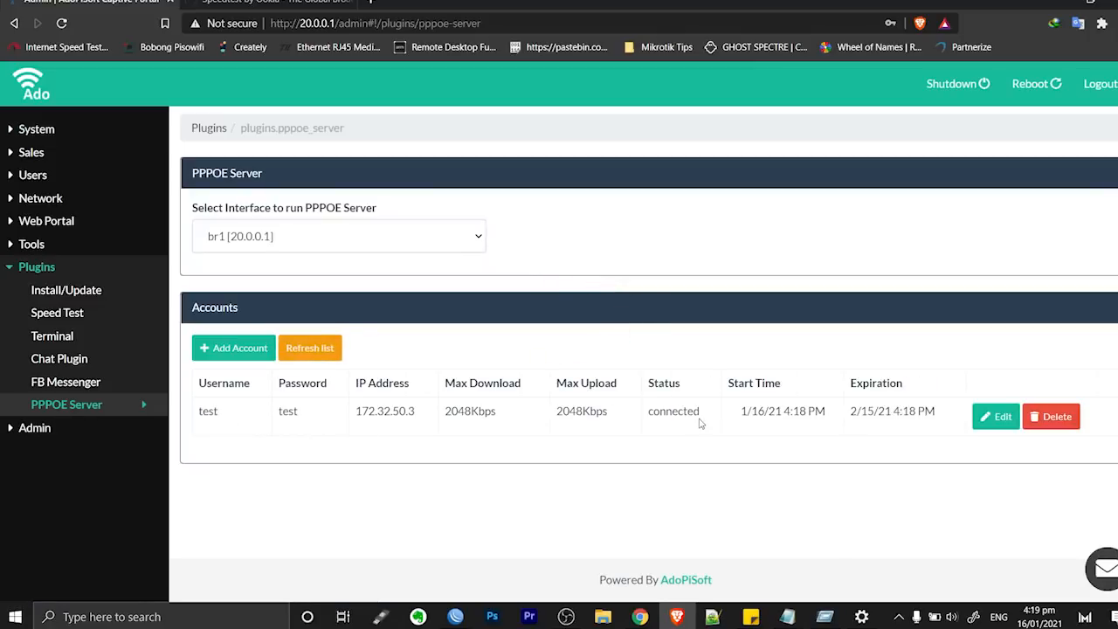
drag(707, 410, 644, 418)
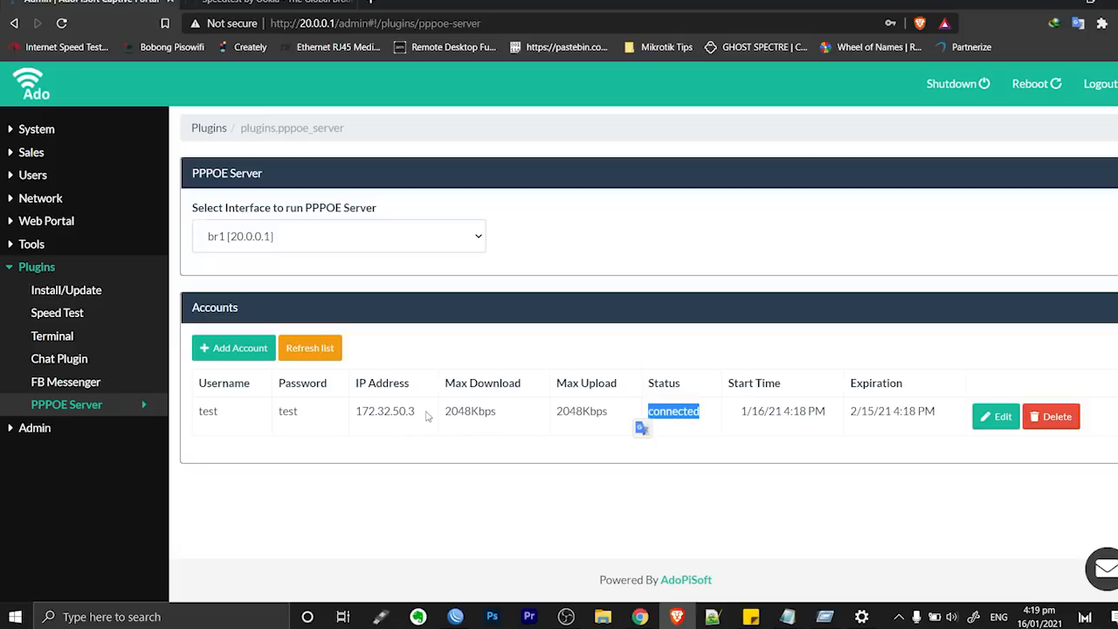
drag(417, 413, 355, 422)
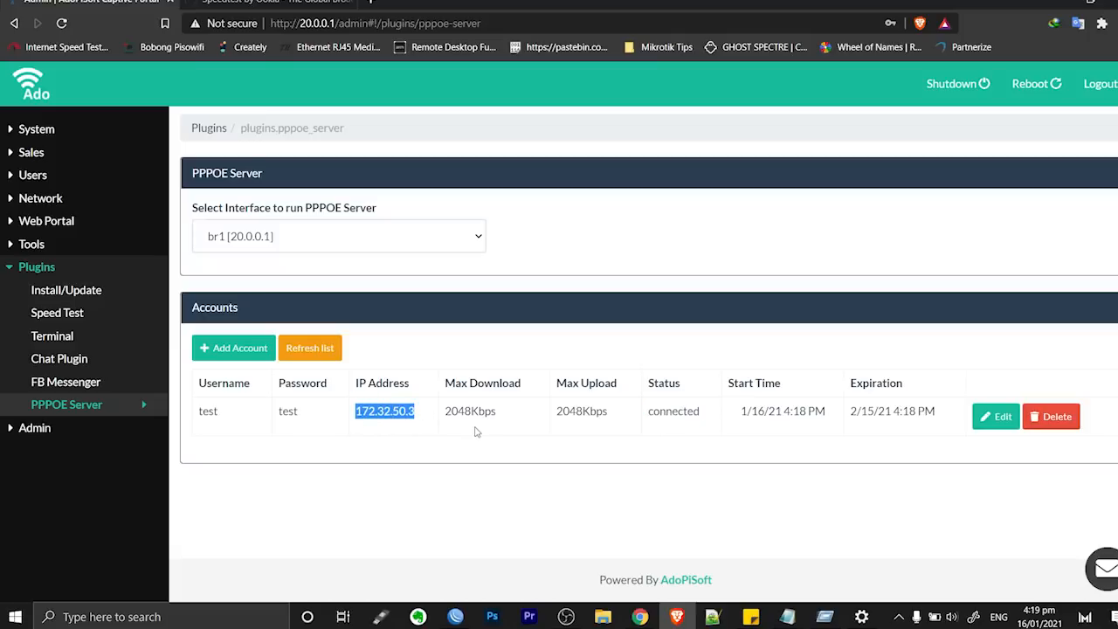
key(super+r)
Run ipconfig in Command Prompt and highlight the PPP adapter's IPv4 address 172.32.50.3
key(Return)
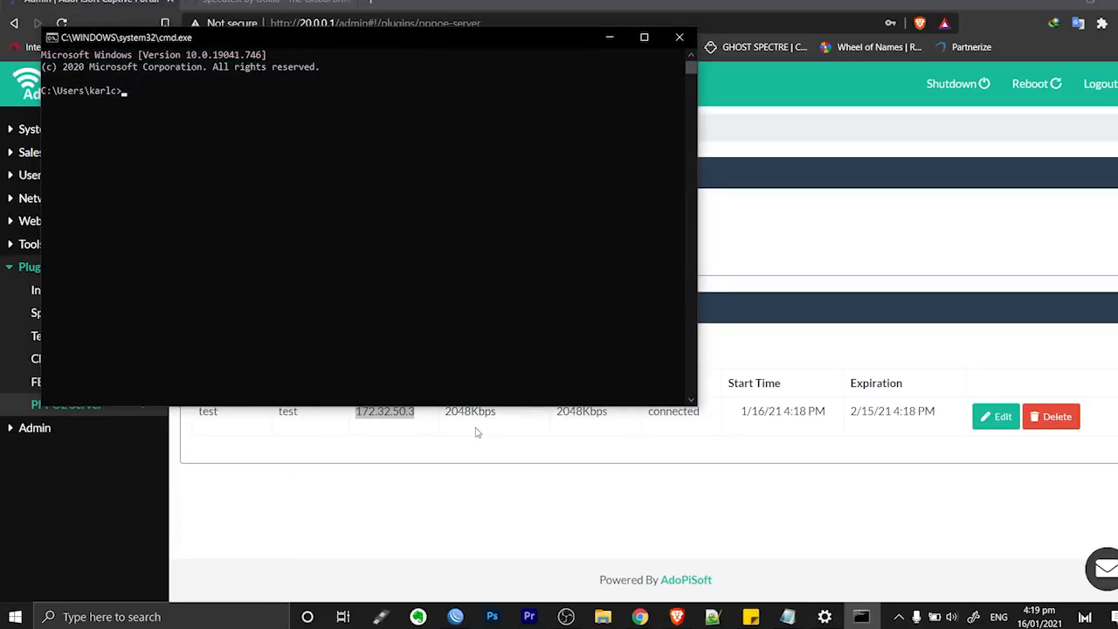
drag(690, 404, 449, 254)
text(ipconfig)
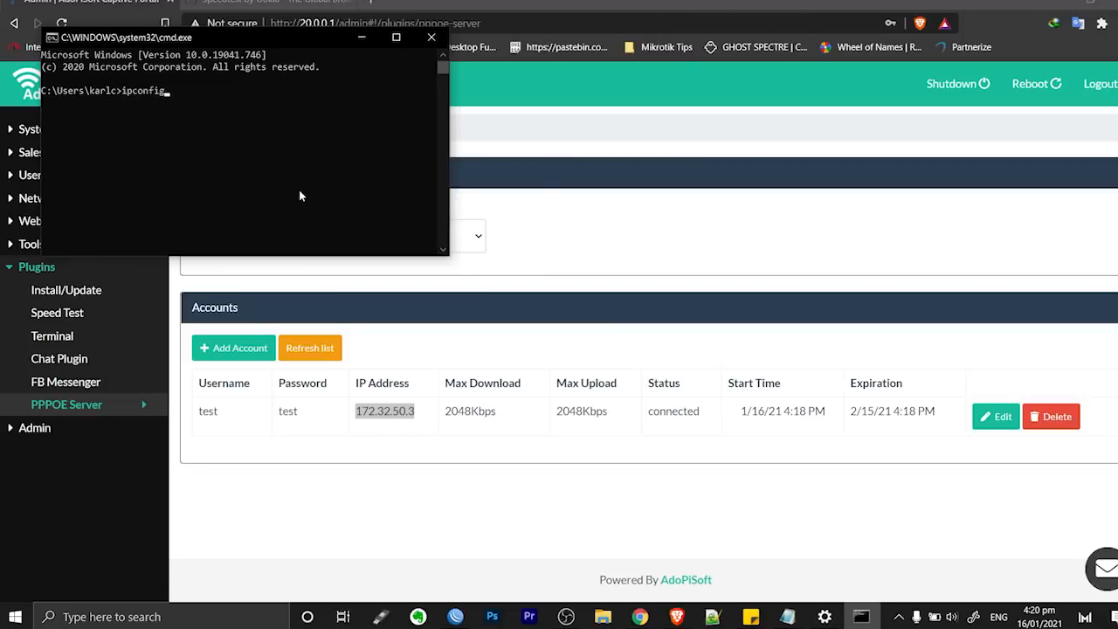
key(Return)
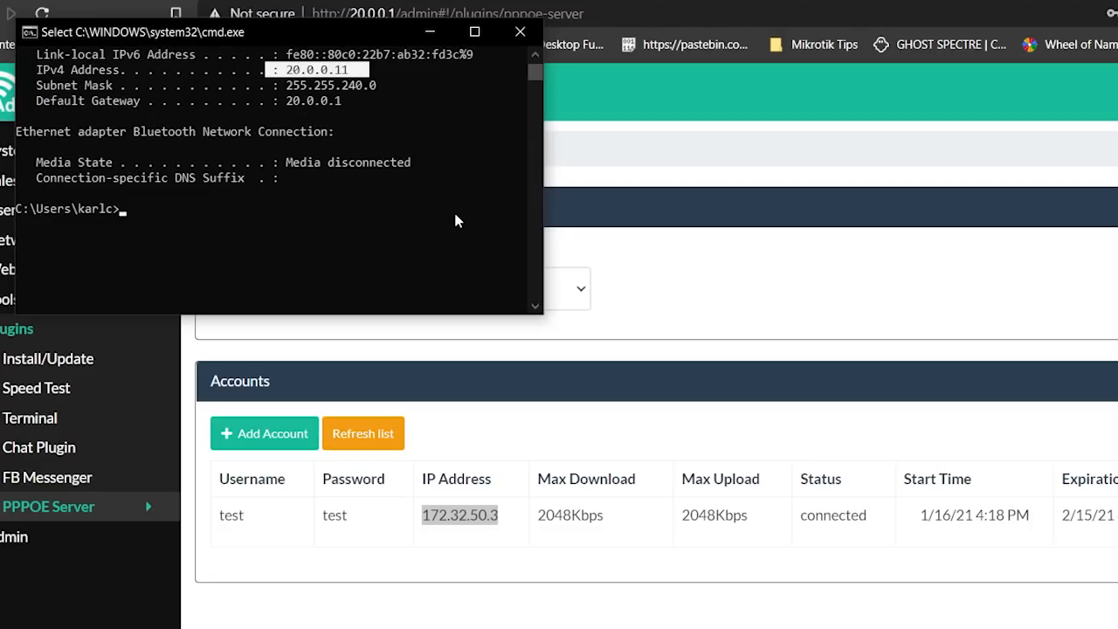
scroll(319, 145, up, 1)
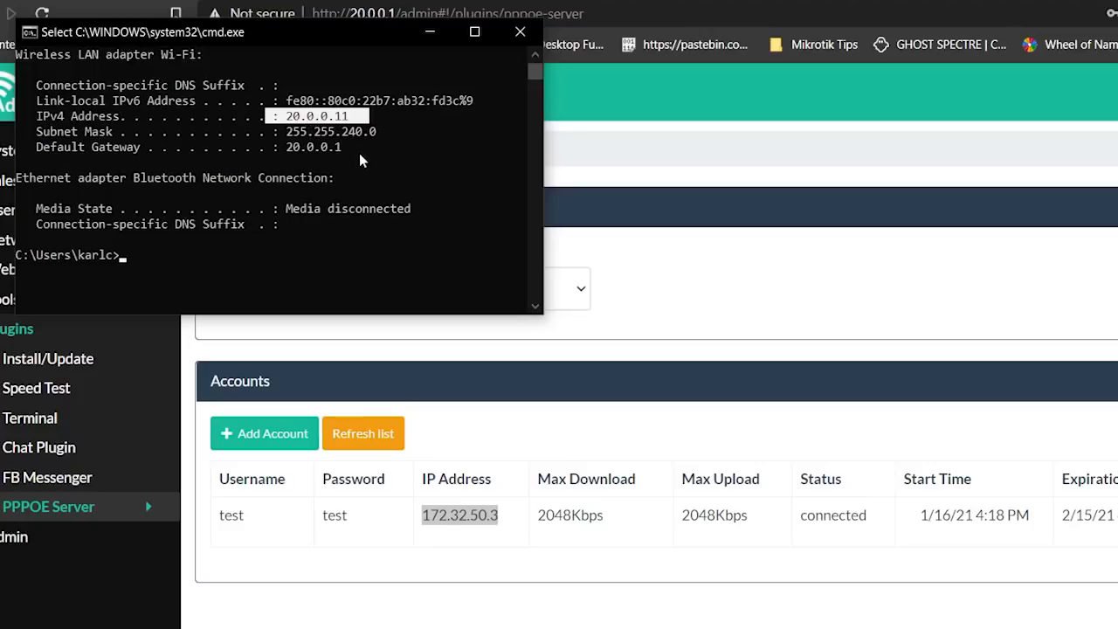
scroll(359, 153, up, 3)
drag(365, 130, 283, 136)
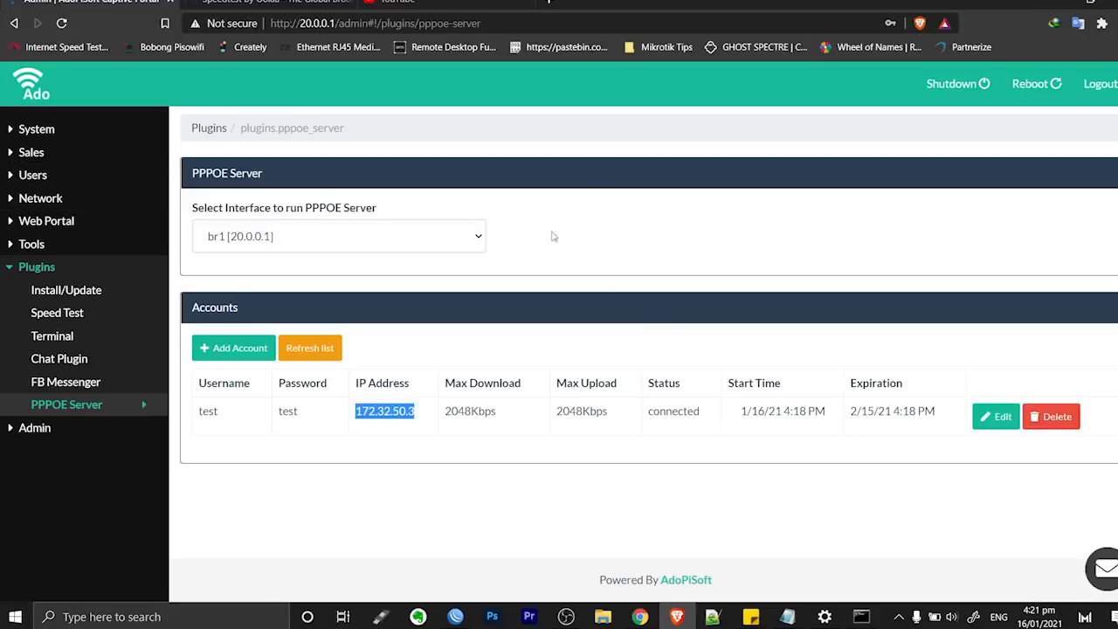
drag(525, 23, 339, 20)
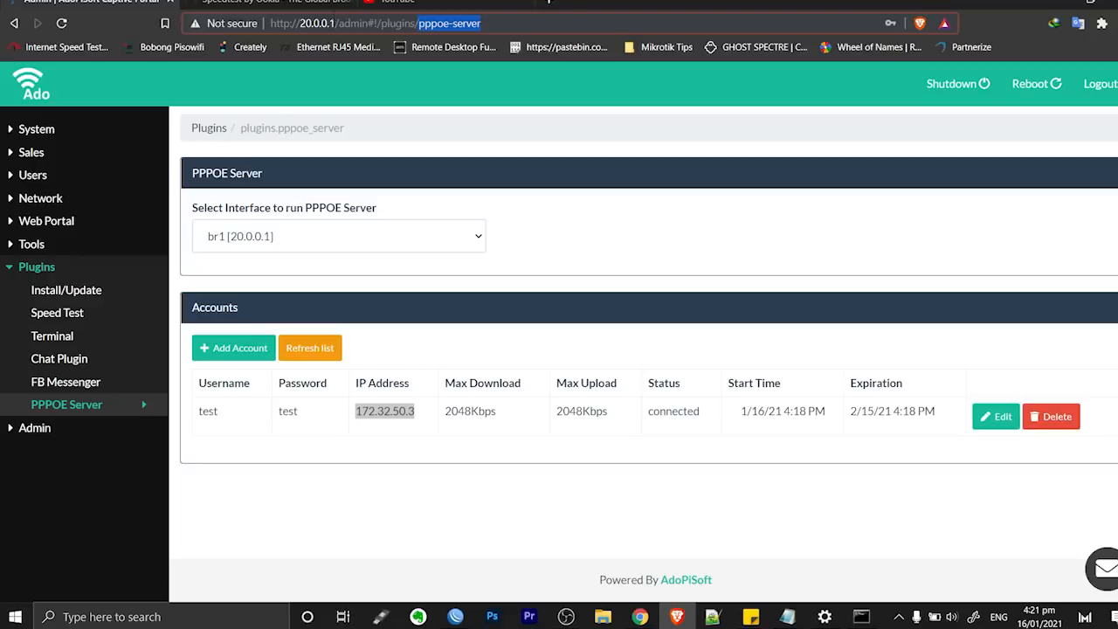
key(BackSpace)
key(BackSpace)
key(BackSpace)
key(BackSpace)
key(BackSpace)
key(BackSpace)
key(BackSpace)
key(BackSpace)
key(BackSpace)
key(BackSpace)
key(BackSpace)
key(BackSpace)
key(BackSpace)
key(BackSpace)
key(BackSpace)
key(BackSpace)
key(BackSpace)
key(BackSpace)
key(Return)
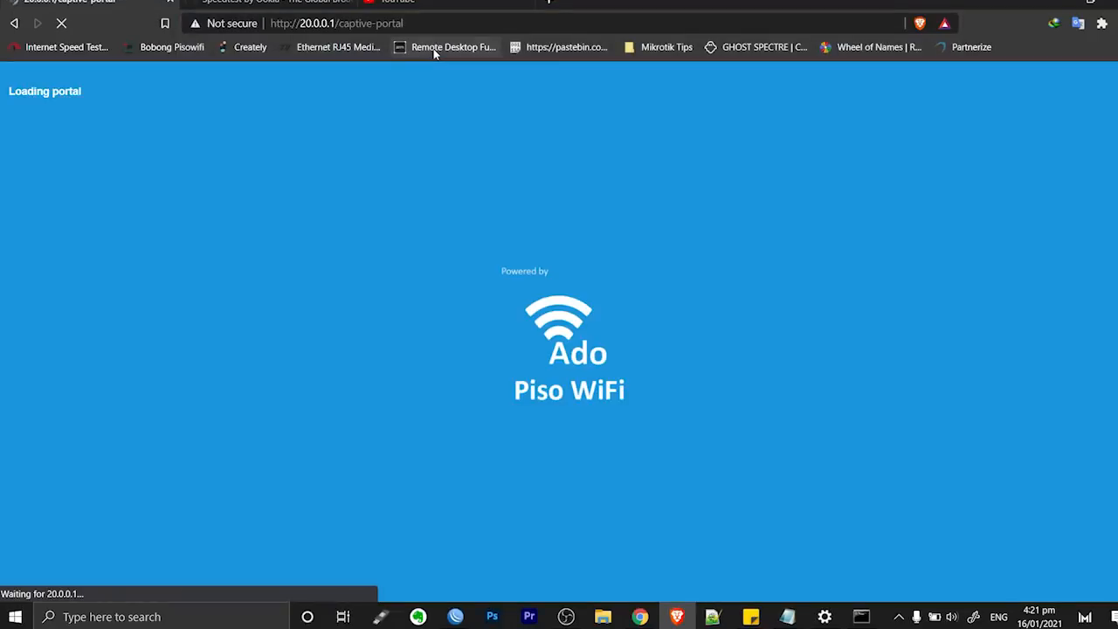
scroll(741, 373, down, 3)
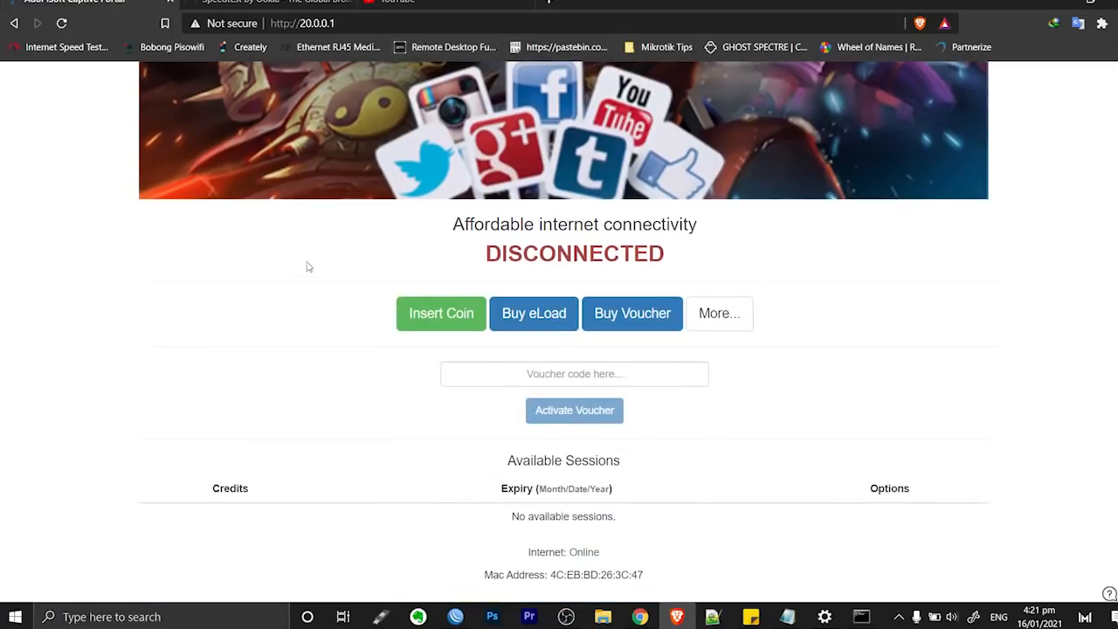
click(442, 313)
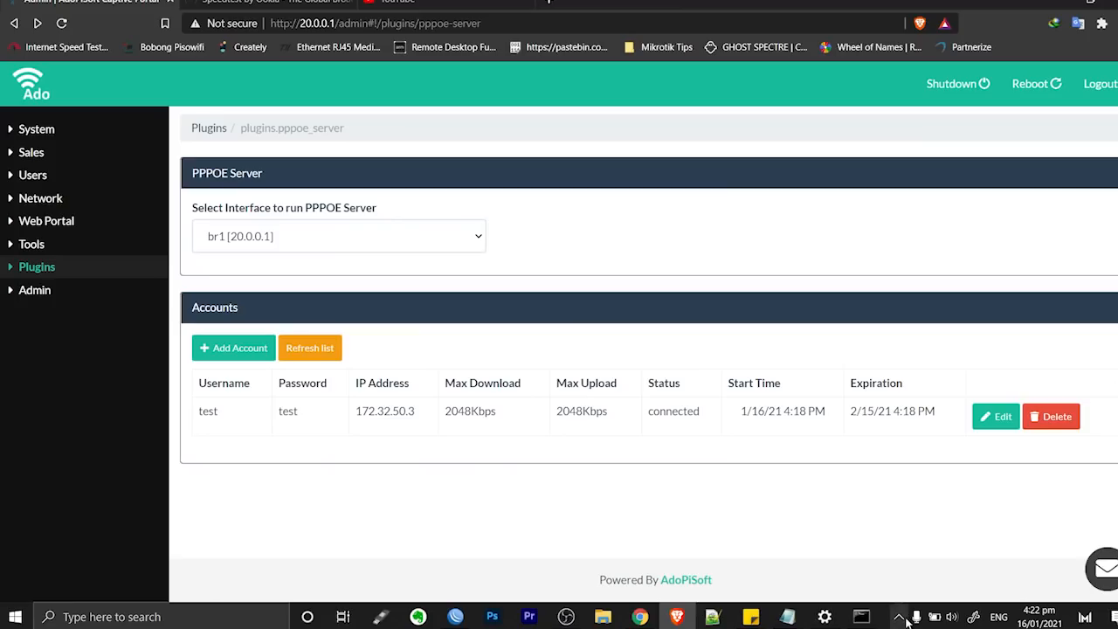
Connect the laptop to the open Pisowifi Wi-Fi network
click(906, 615)
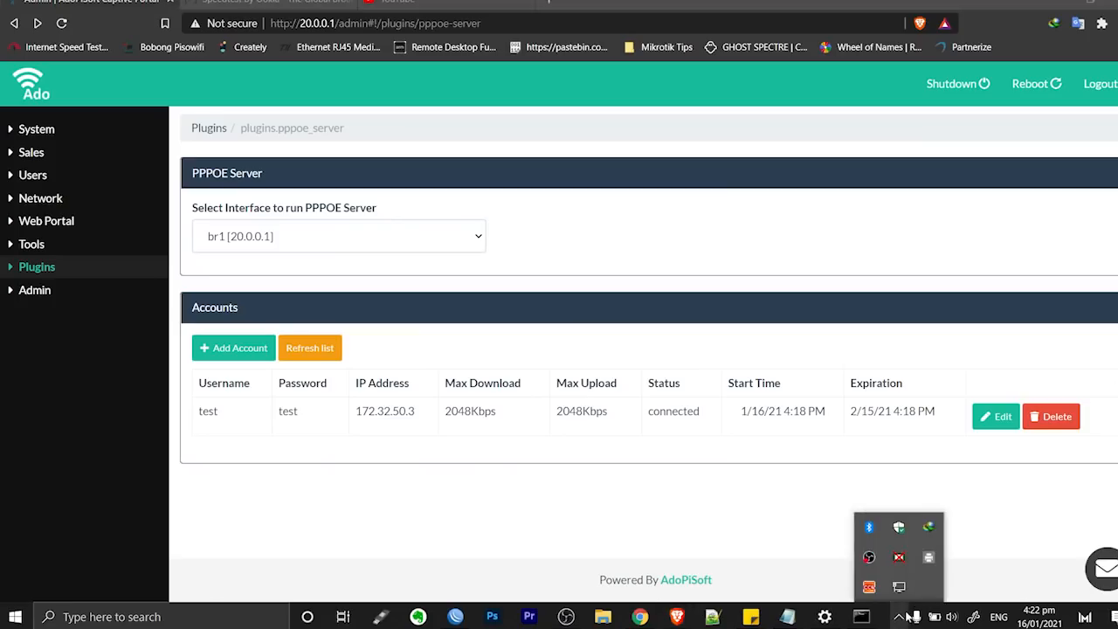
click(899, 586)
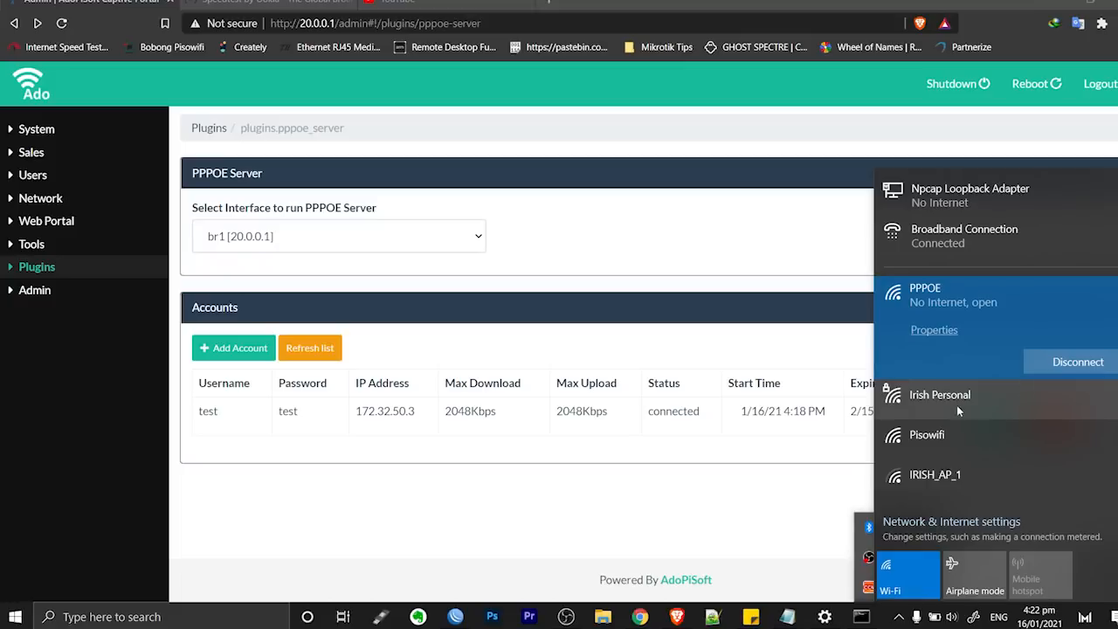
click(934, 435)
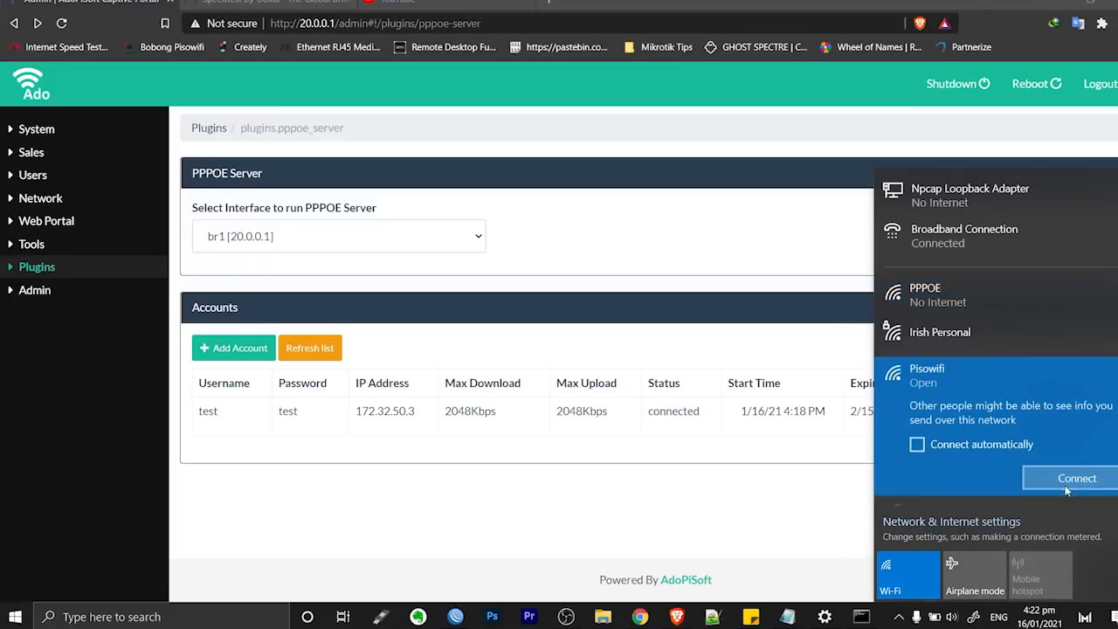
click(1064, 486)
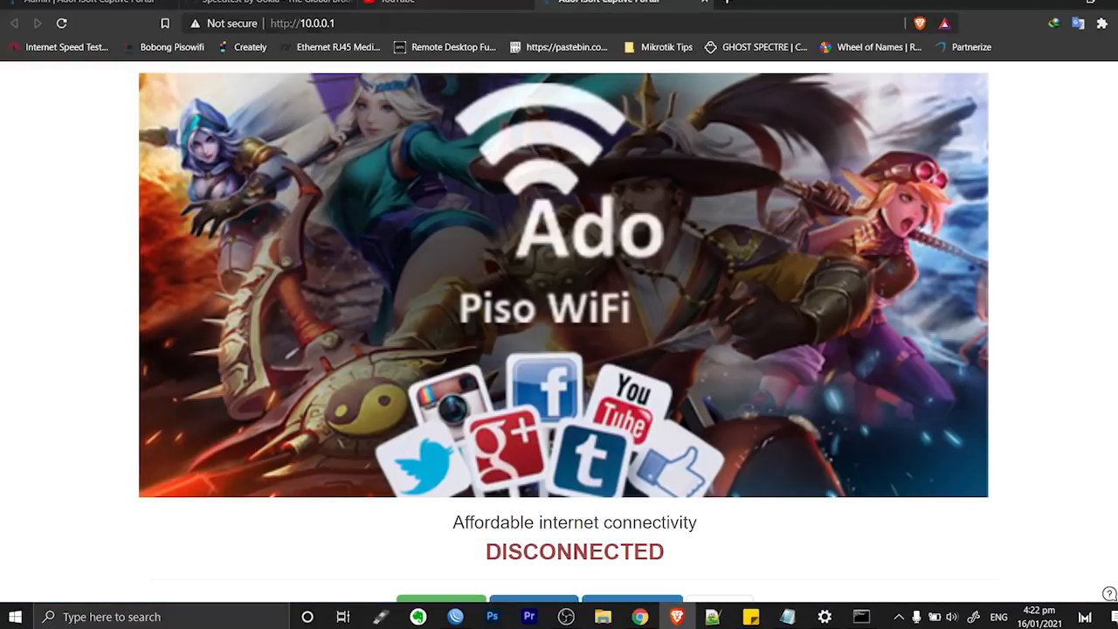
Check the portal at 10.0.0.1 against the admin PPPoE Server page, then return to the portal
drag(337, 24, 300, 24)
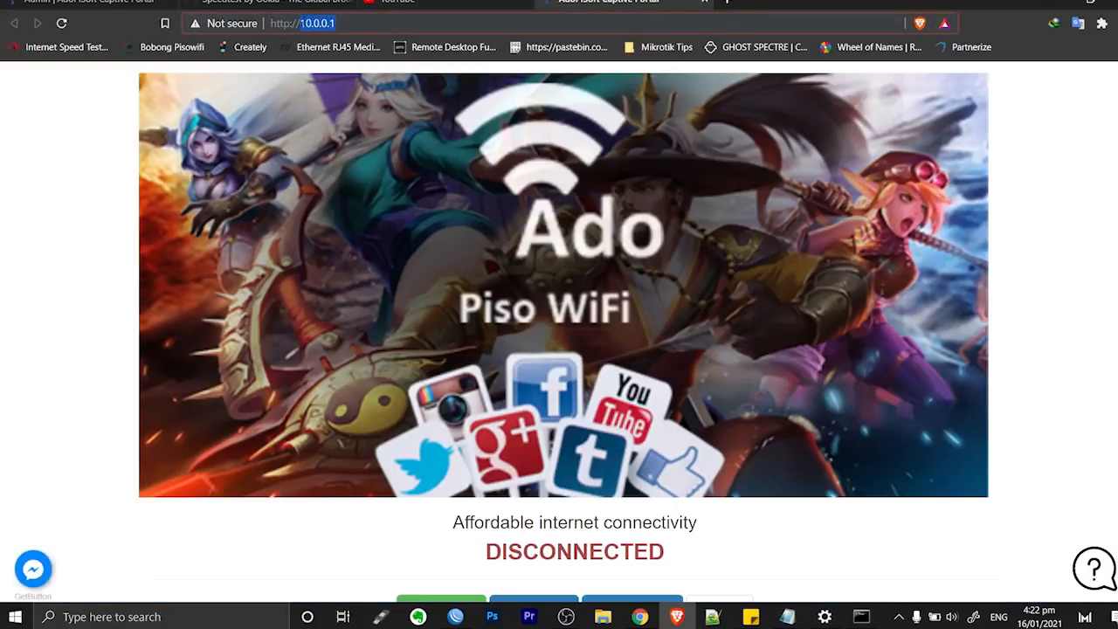
click(94, 3)
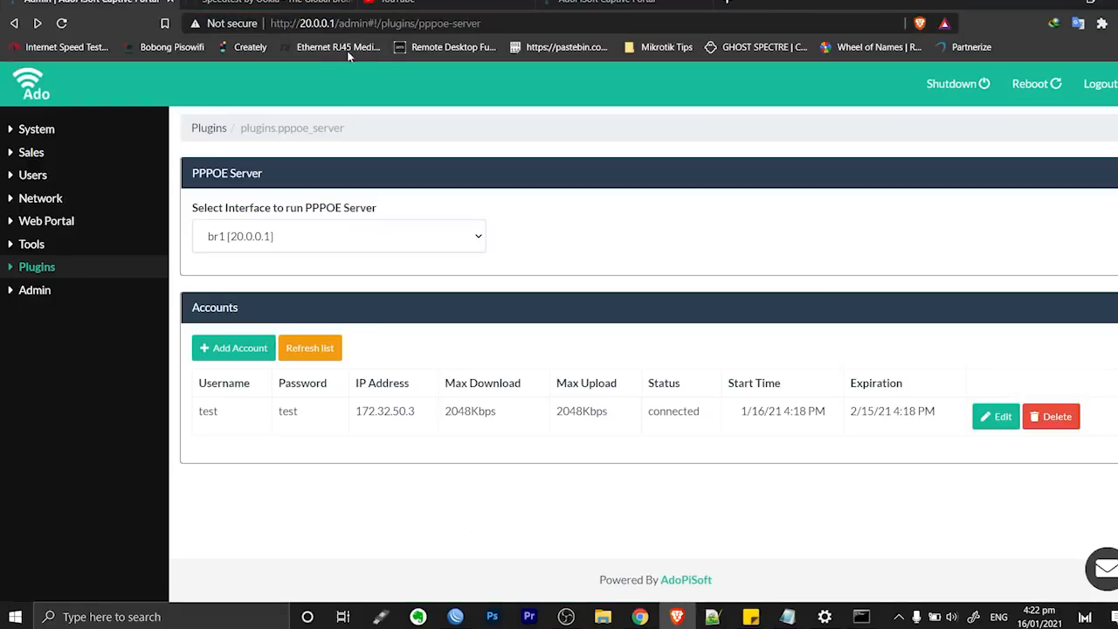
click(624, 2)
click(899, 617)
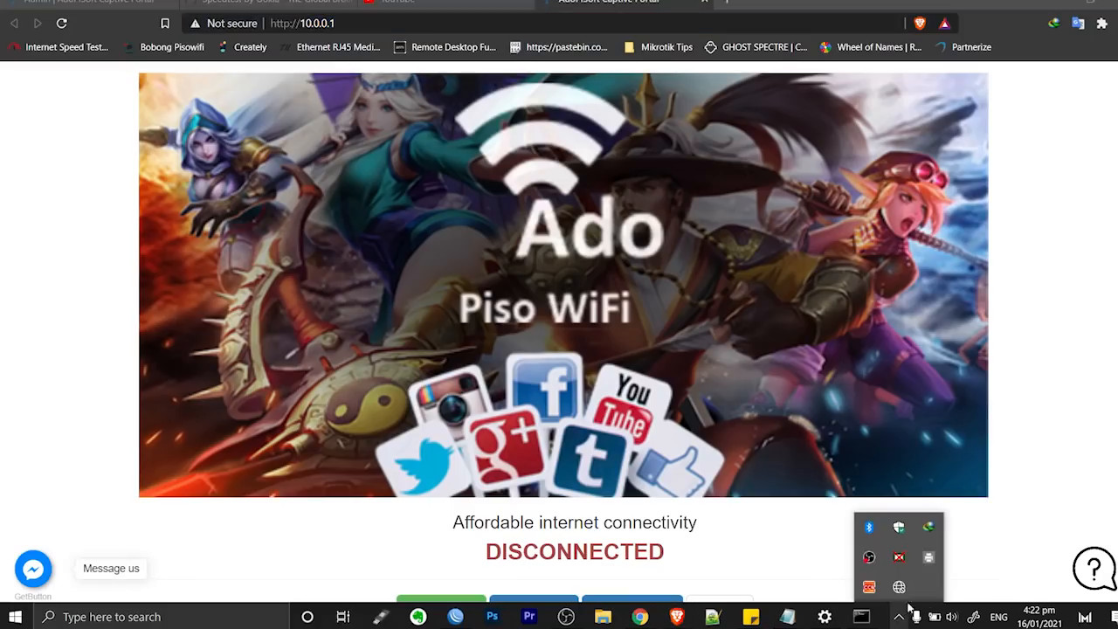
Dial Broadband Connection from the Dial-up settings page over Pisowifi
click(902, 591)
click(961, 522)
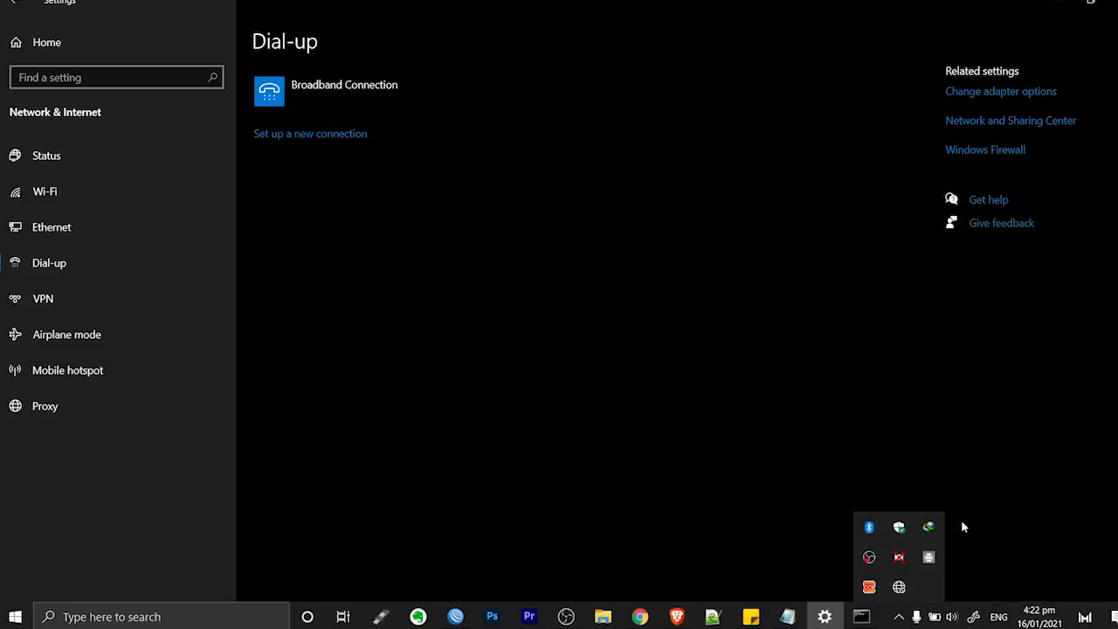
click(51, 275)
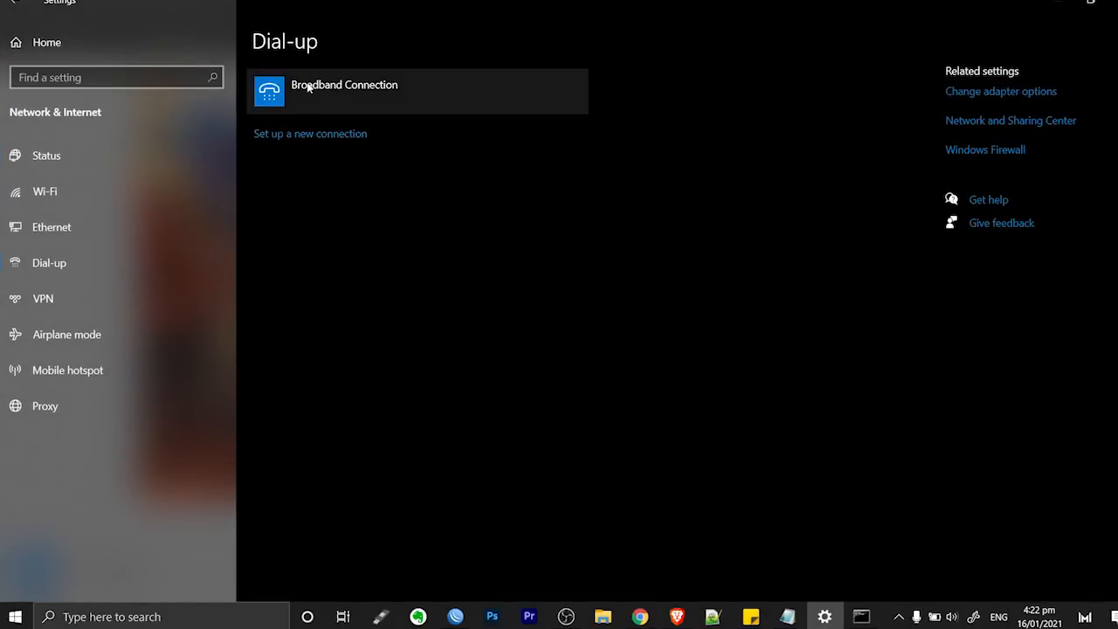
click(308, 88)
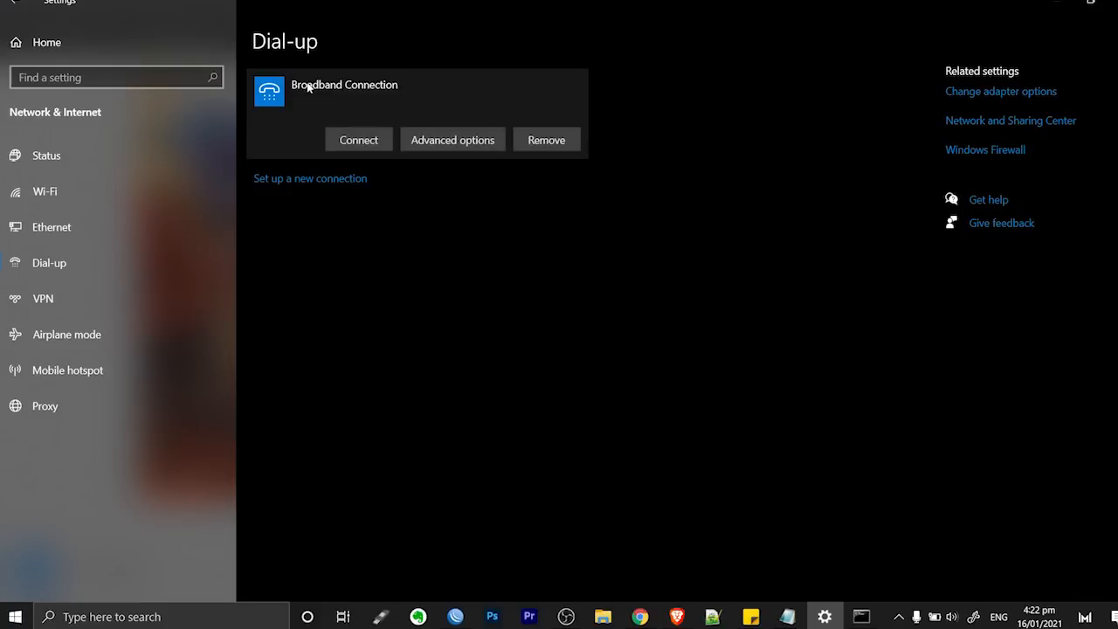
click(358, 141)
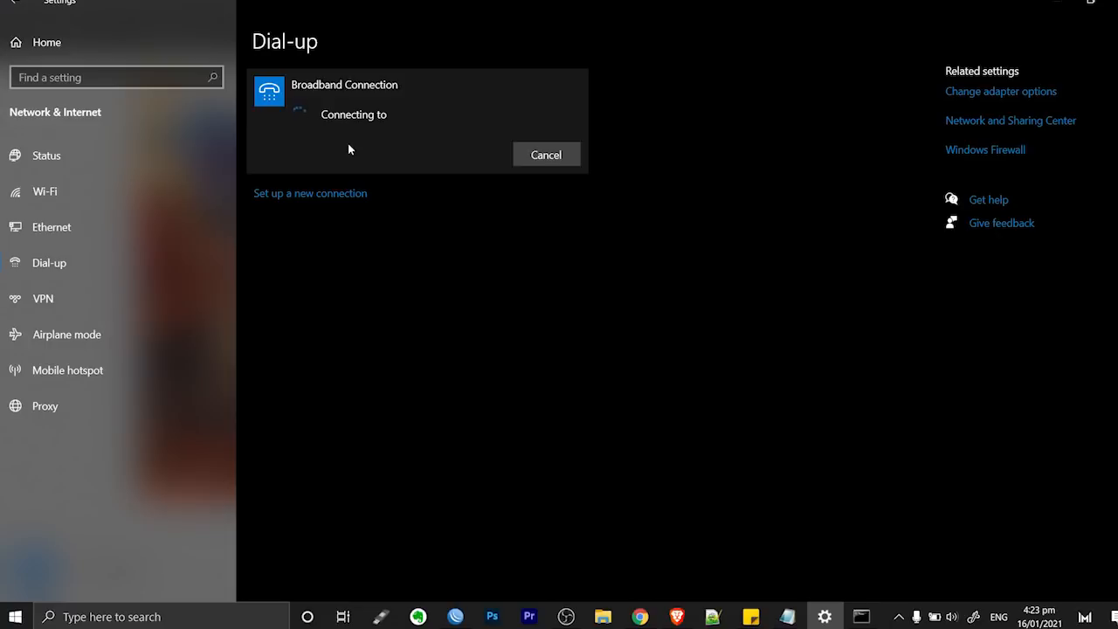
Cancel the Broadband Connection dialing attempt so it sits idle
click(898, 617)
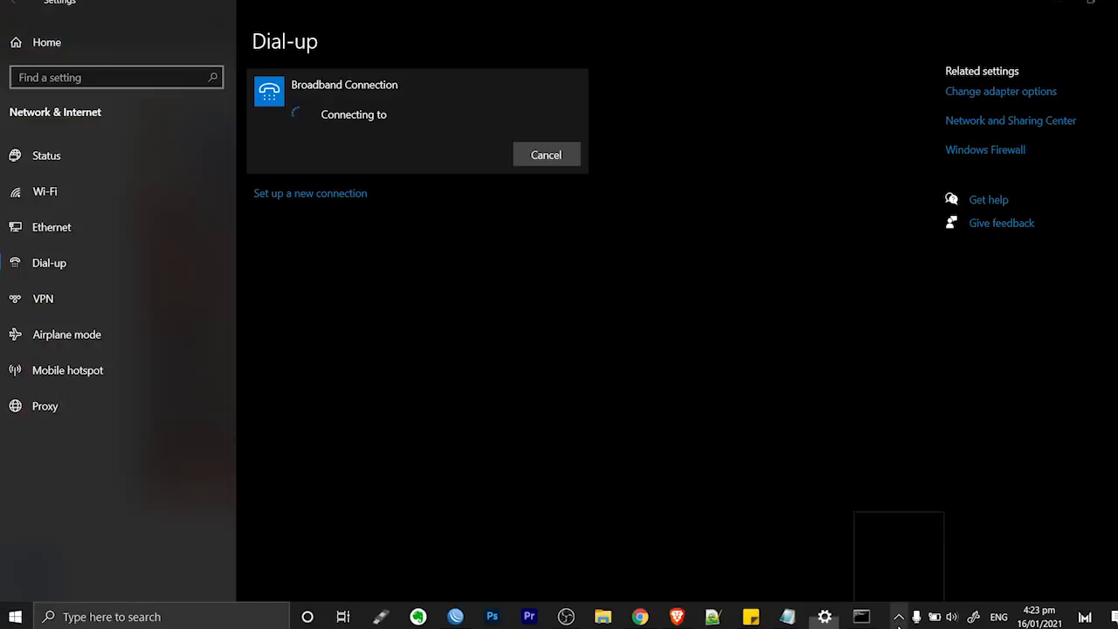
click(900, 589)
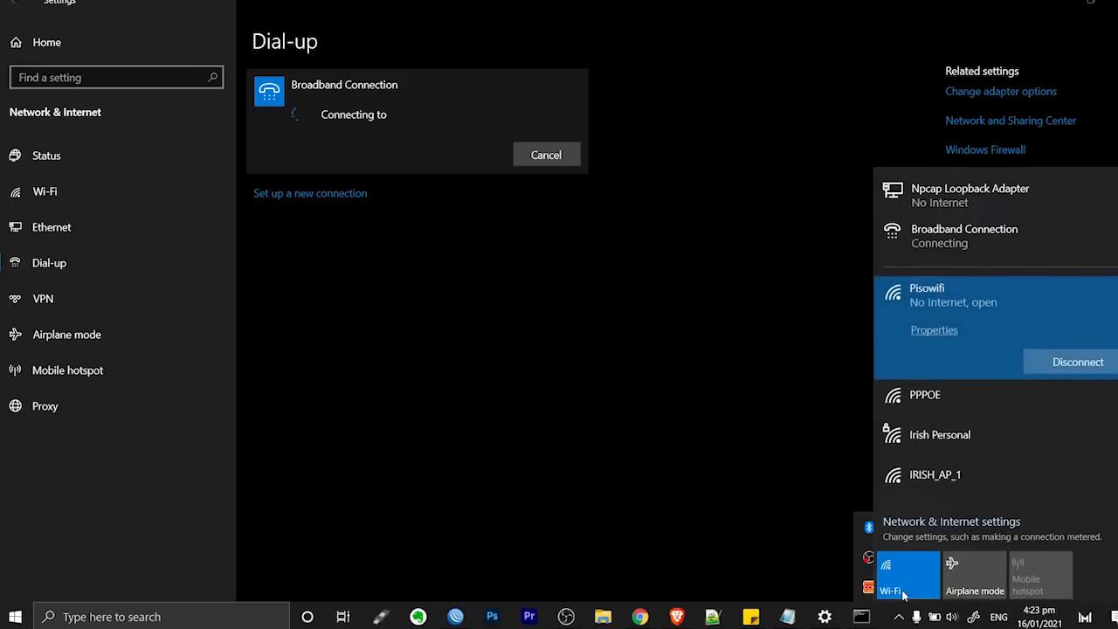
click(517, 157)
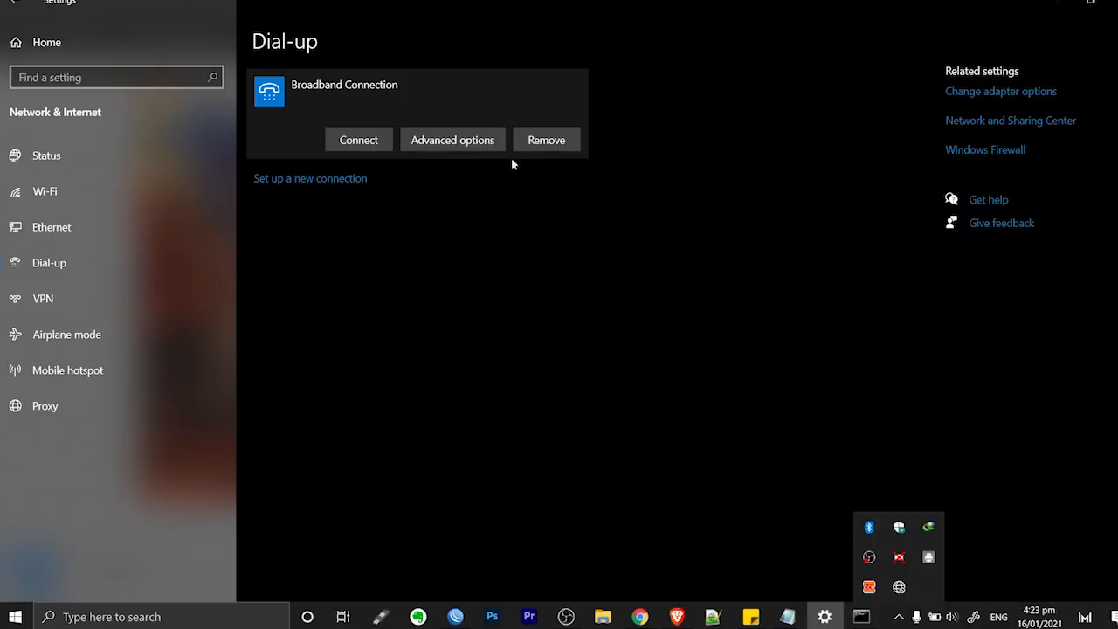
Delete the old Broadband Connection and begin a new Broadband (PPPoE) connection setup
click(566, 141)
click(694, 107)
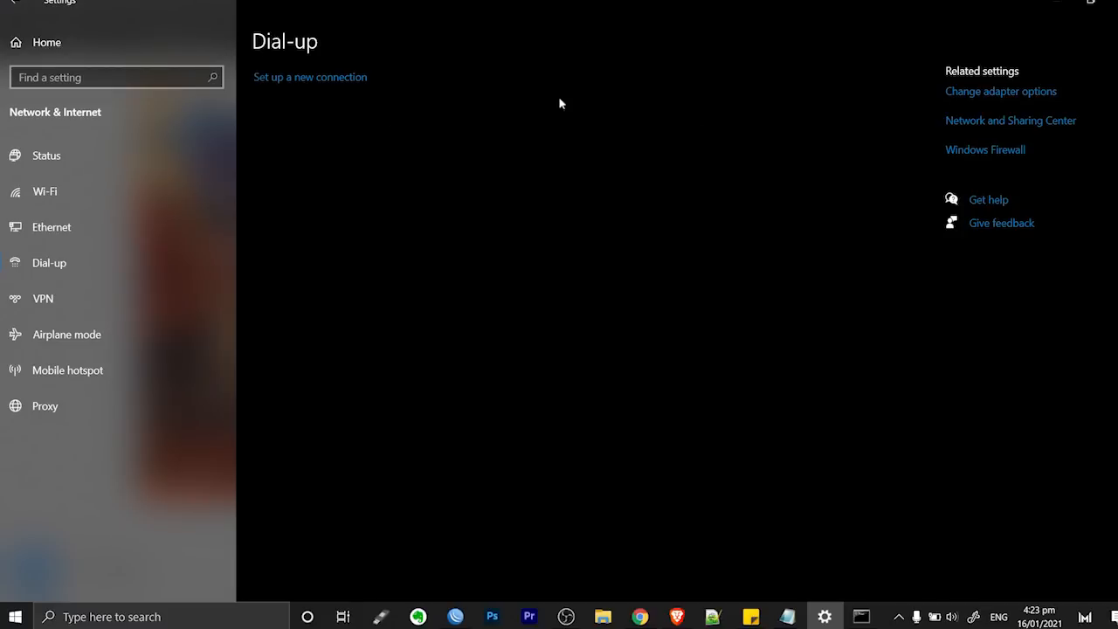
click(311, 77)
click(678, 452)
click(490, 247)
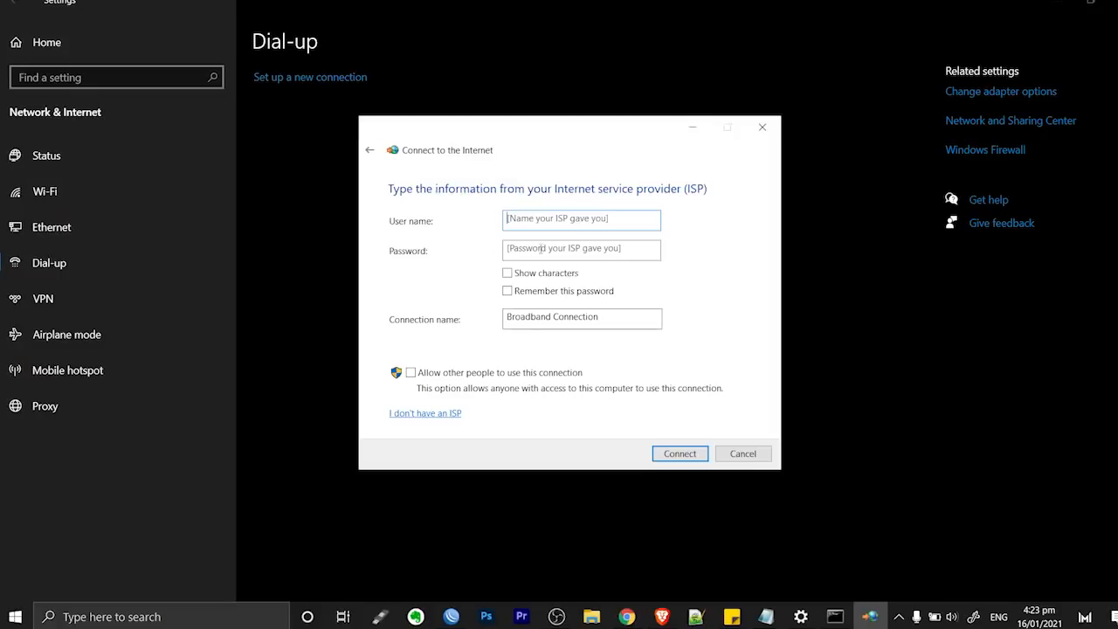
Enter the test account's credentials with Show characters and Remember password ticked, and dial it
text(tetest)
click(556, 275)
click(552, 291)
click(683, 455)
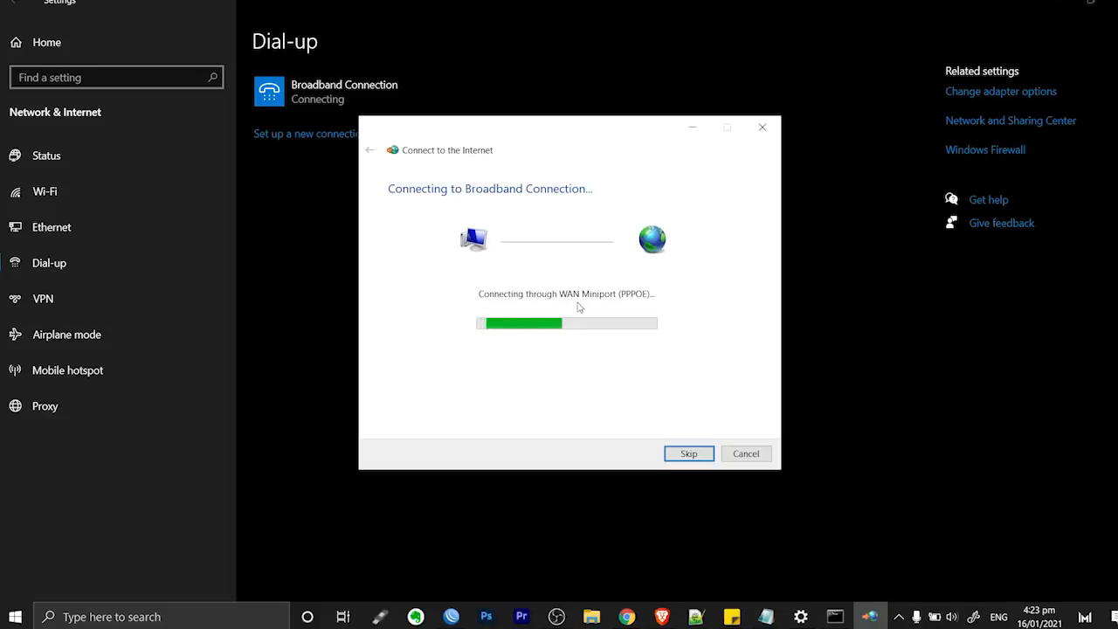
click(899, 616)
click(900, 589)
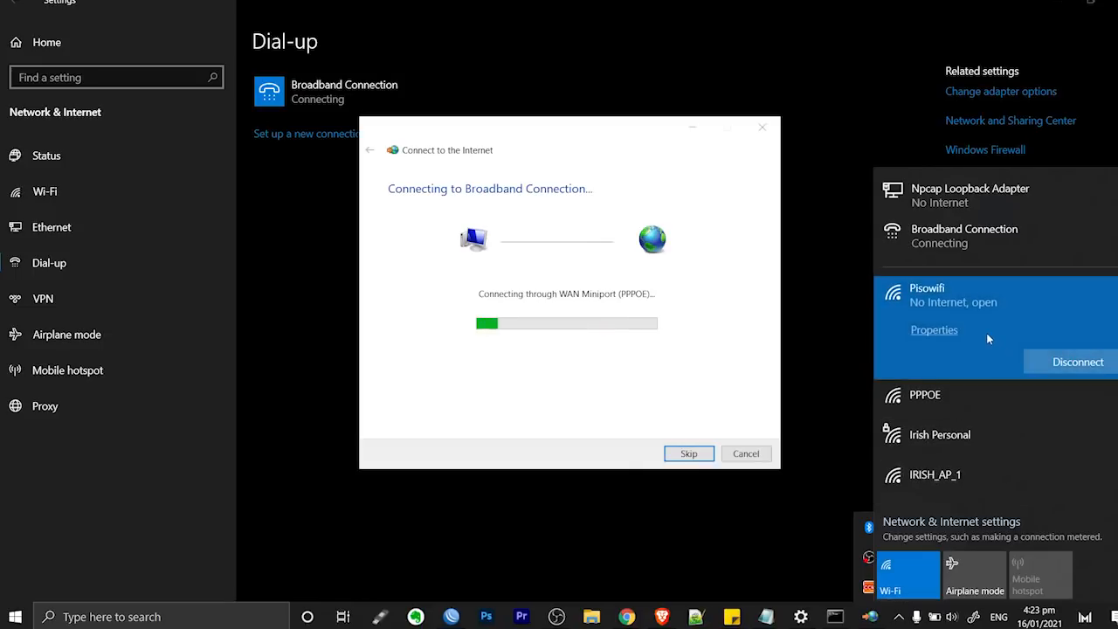
click(662, 617)
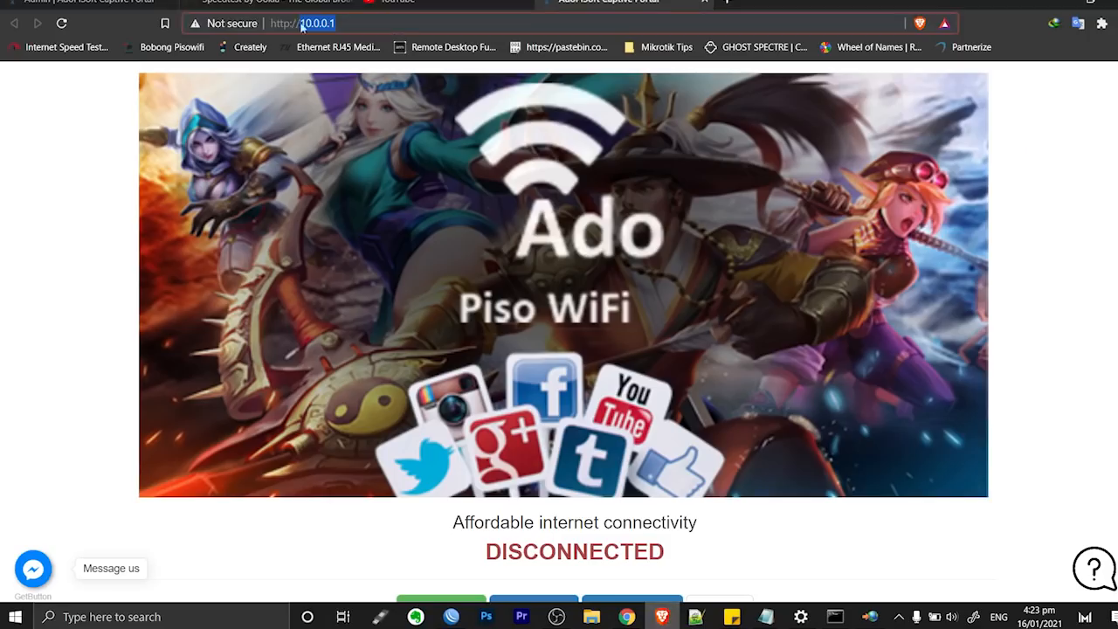
Reload the portal at 10.0.0.1, still DISCONNECTED, and dismiss the error 651 notice
key(Return)
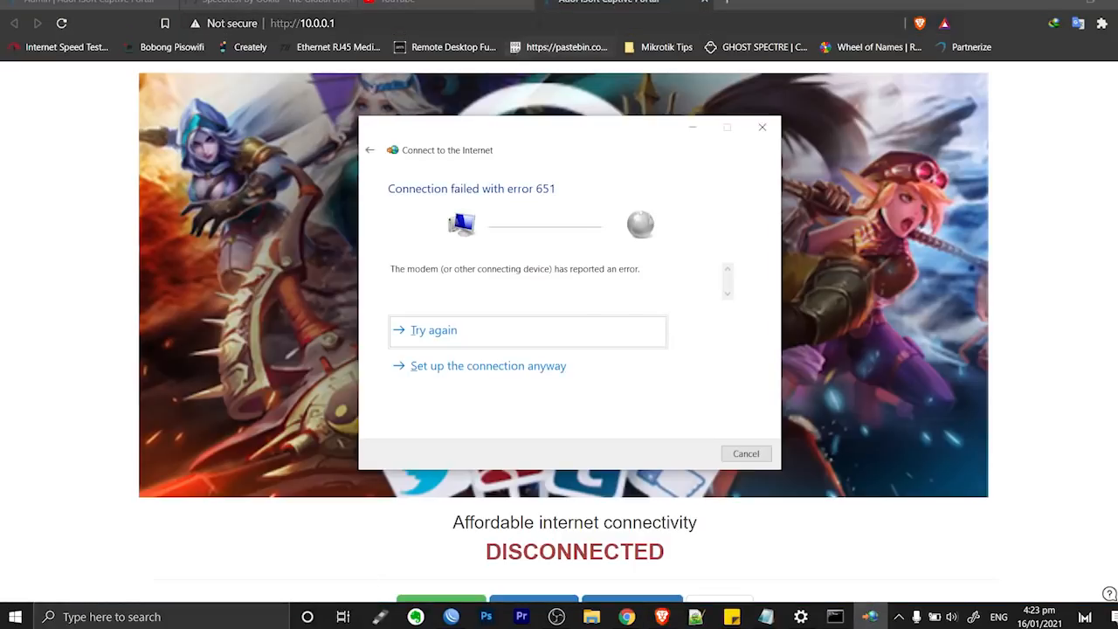
click(316, 23)
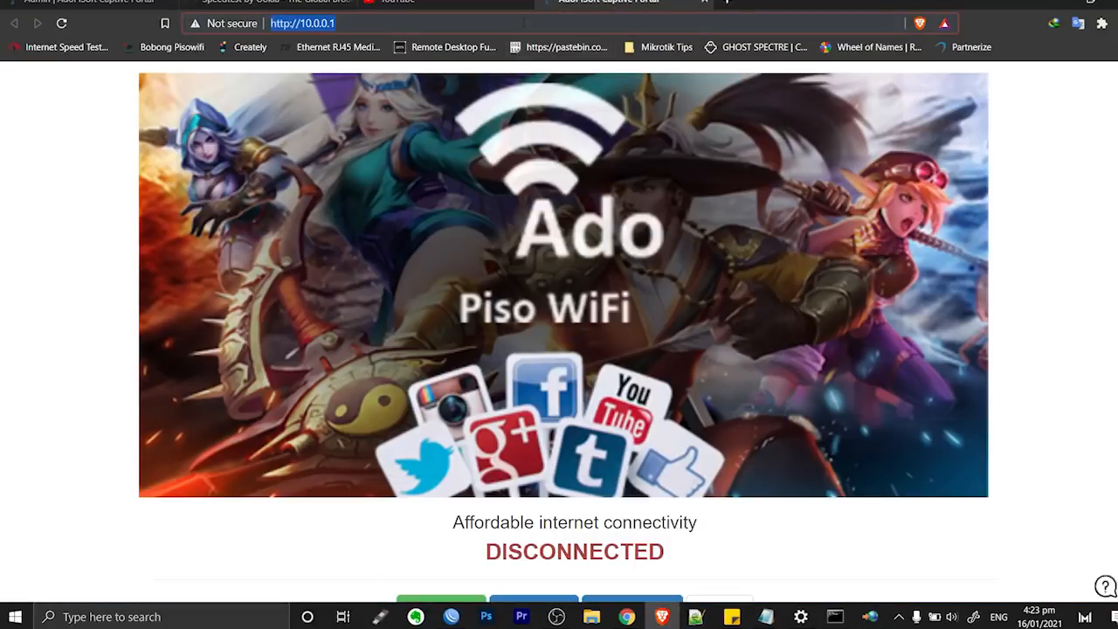
click(870, 616)
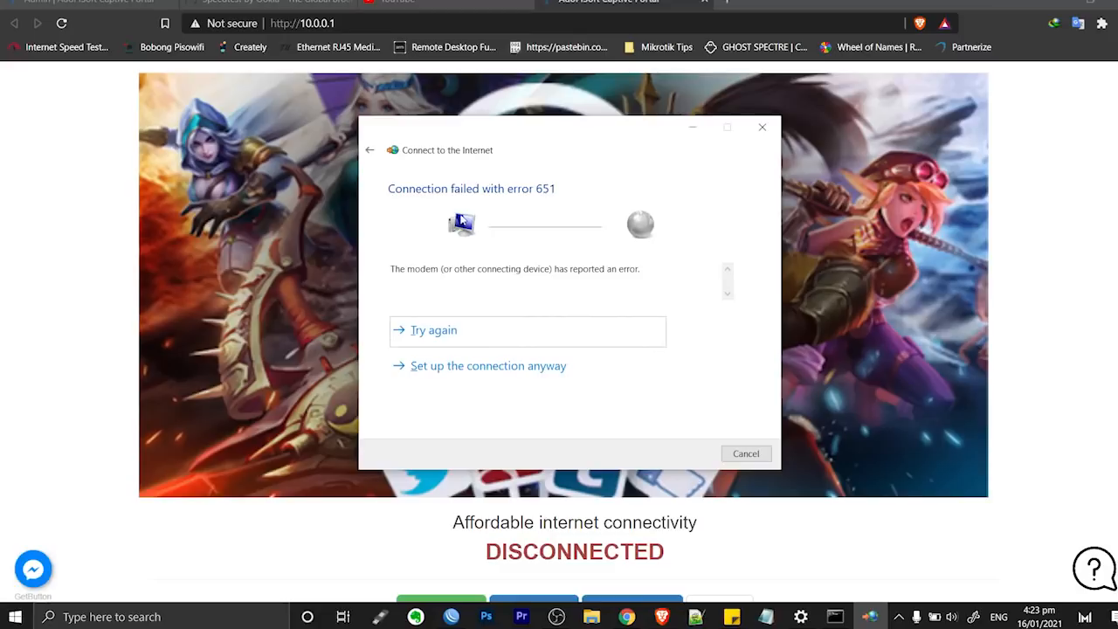
click(746, 453)
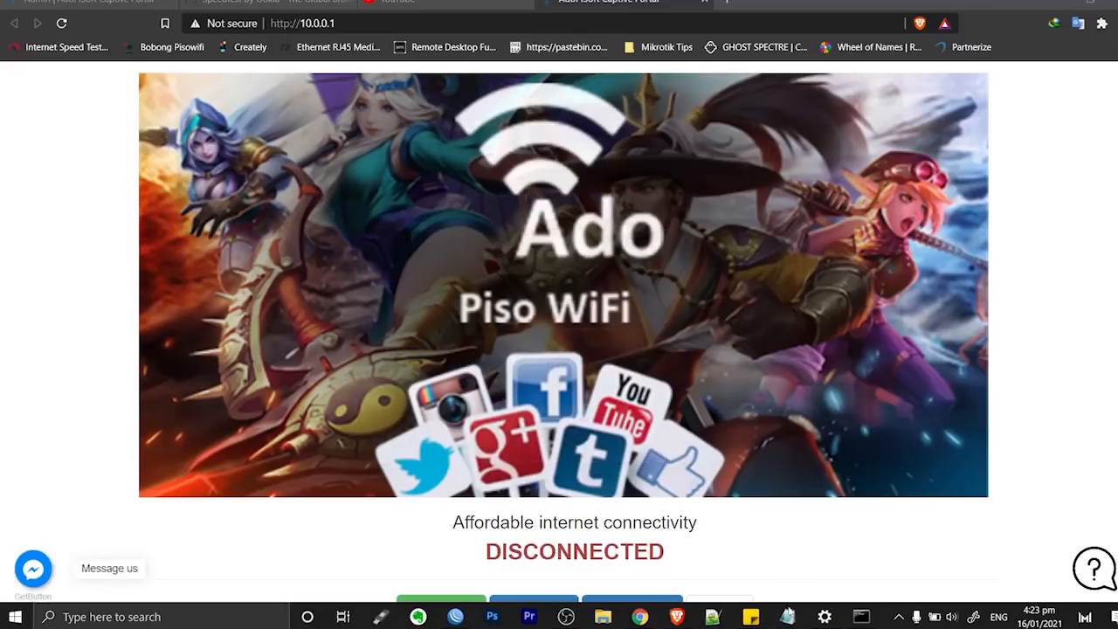
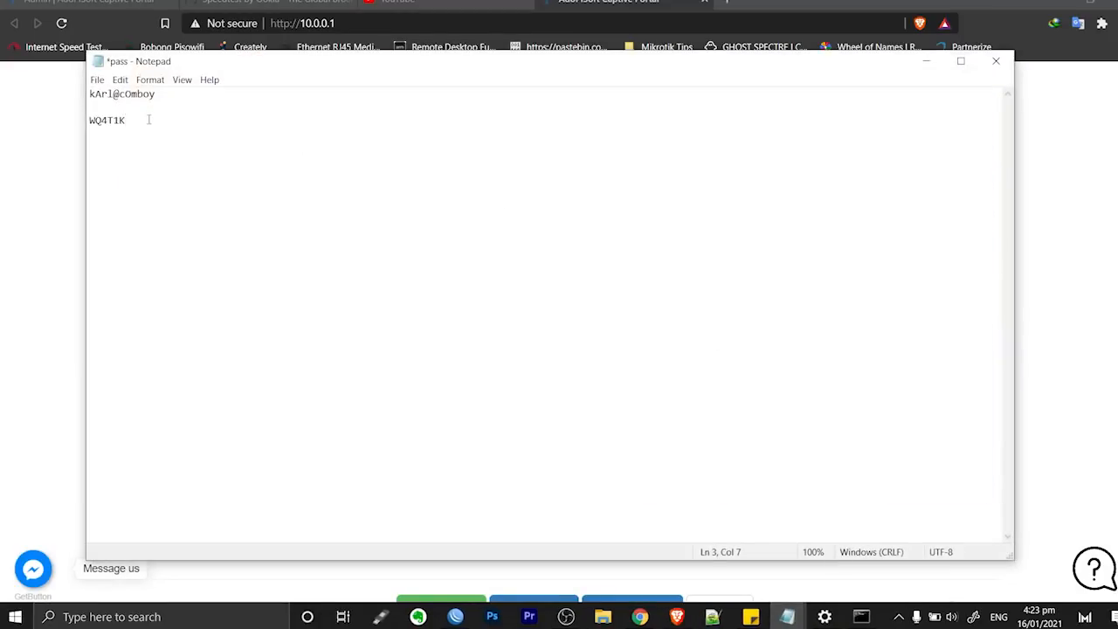
Paste the voucher code copied from Notepad into the portal's Voucher code field and activate it
drag(149, 120, 19, 142)
key(ctrl+c)
click(1042, 296)
scroll(732, 387, down, 3)
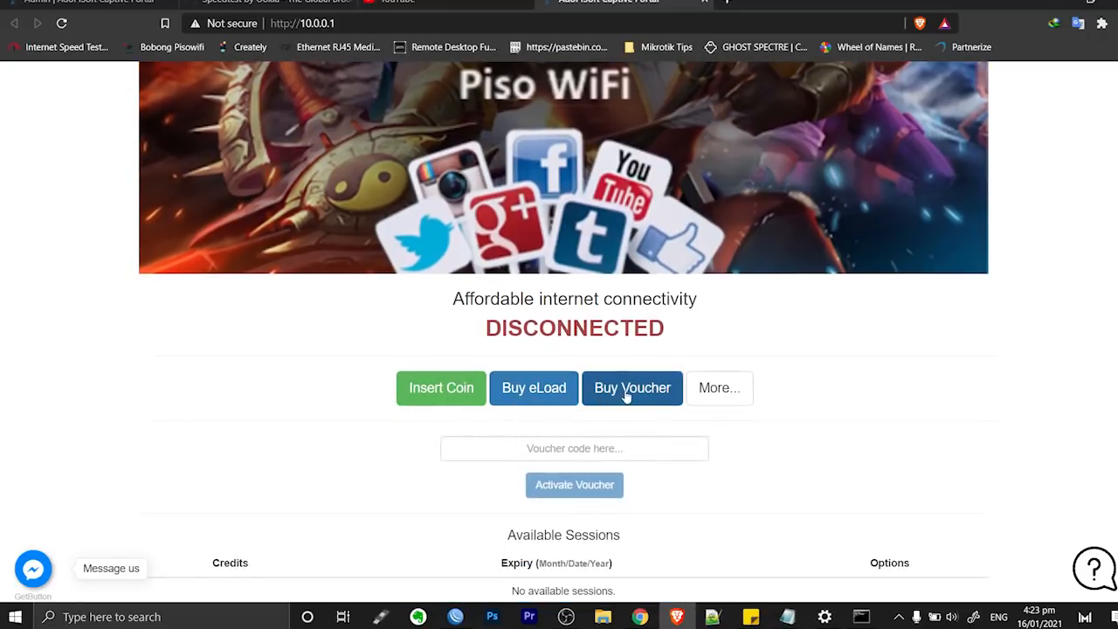
click(574, 447)
key(ctrl+v)
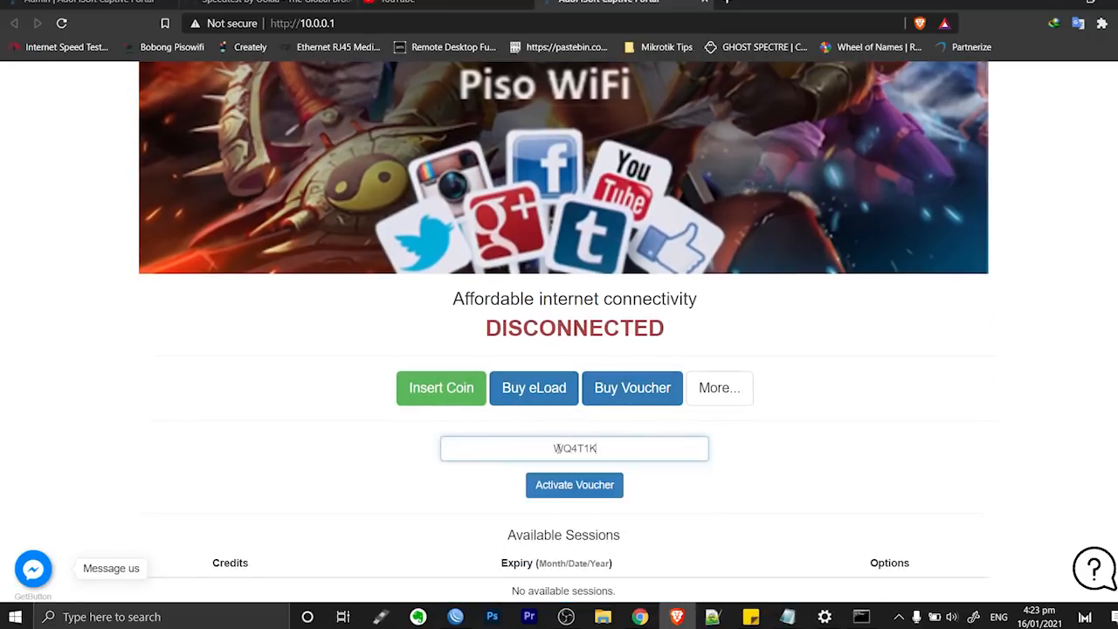
click(588, 494)
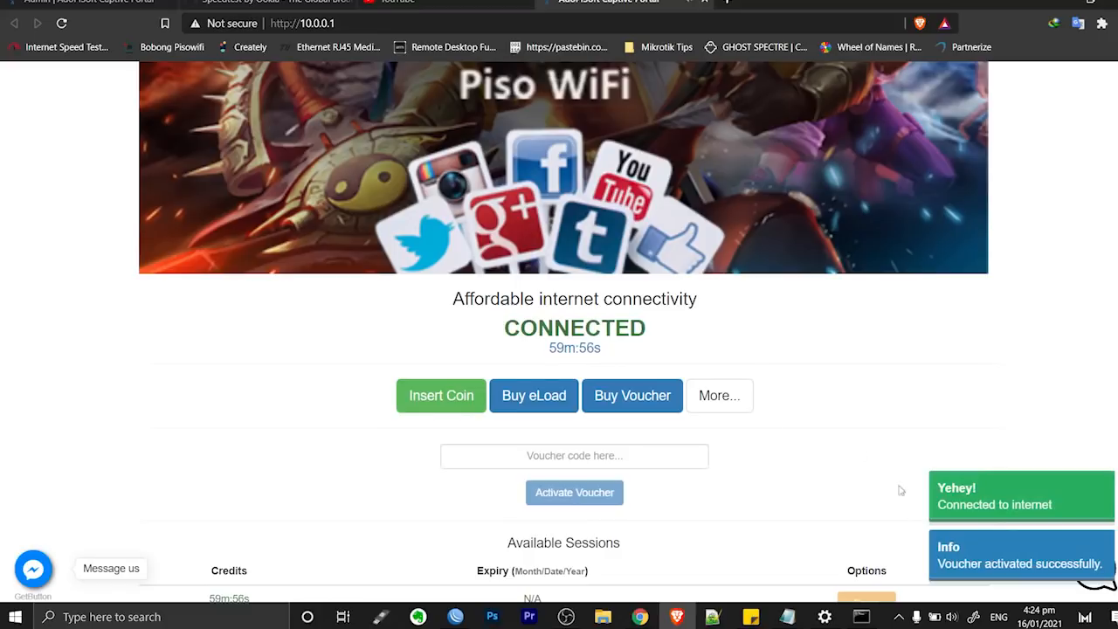
scroll(839, 401, down, 1)
click(900, 617)
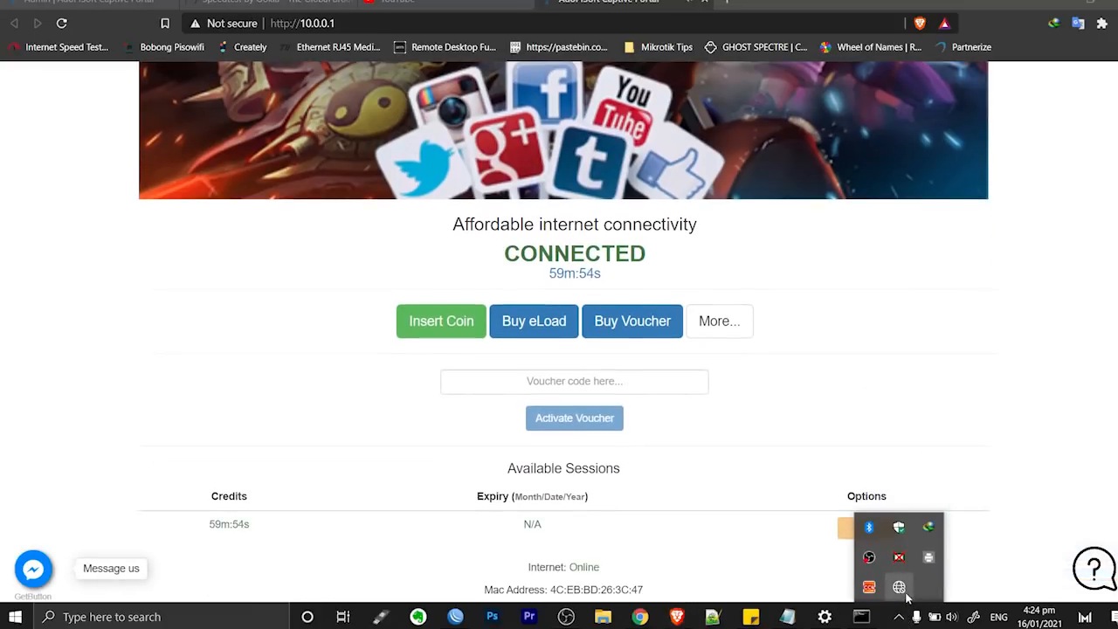
Reload YouTube to confirm internet access through the voucher
click(899, 587)
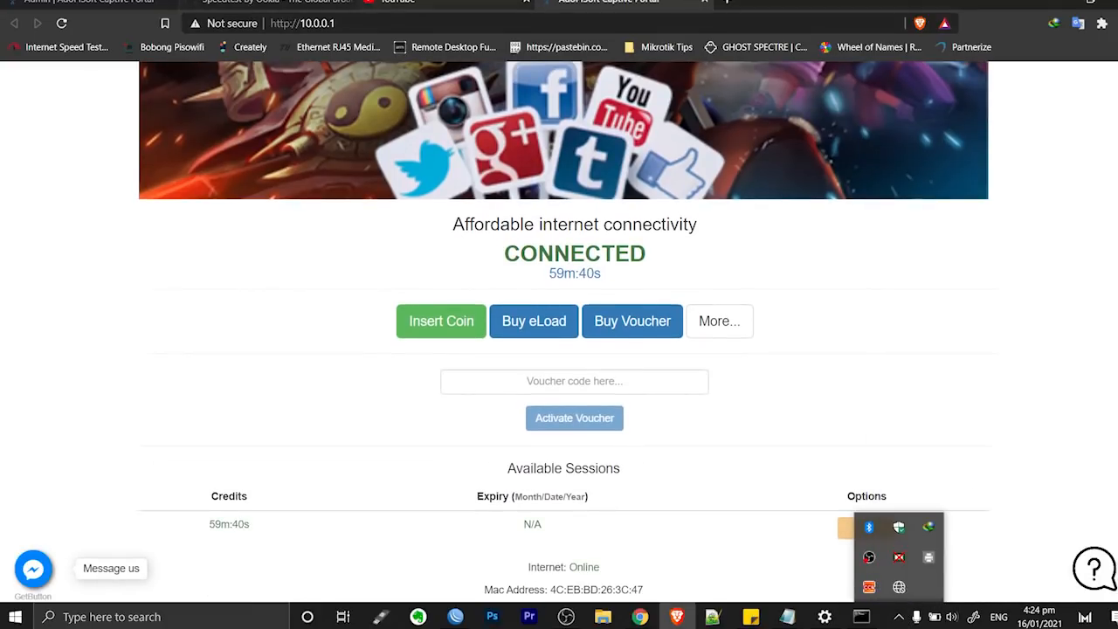
click(398, 2)
click(401, 25)
key(Return)
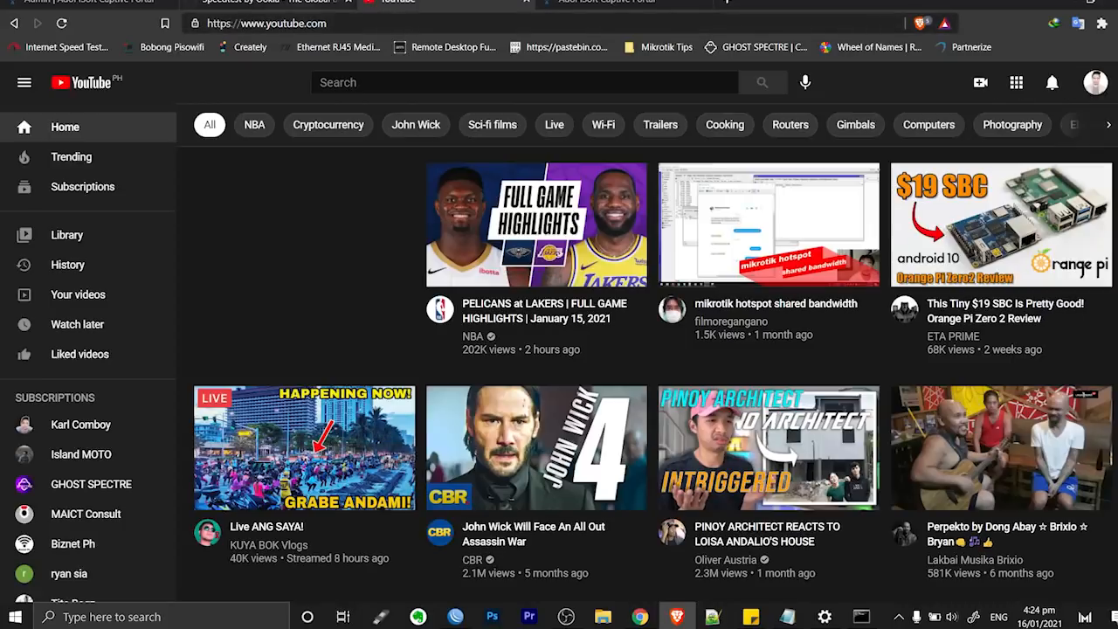
Run a new Speedtest (49 ms ping, about 2.85 Mbps) and check the Pisowifi connection in the Wi-Fi list
click(271, 3)
click(292, 302)
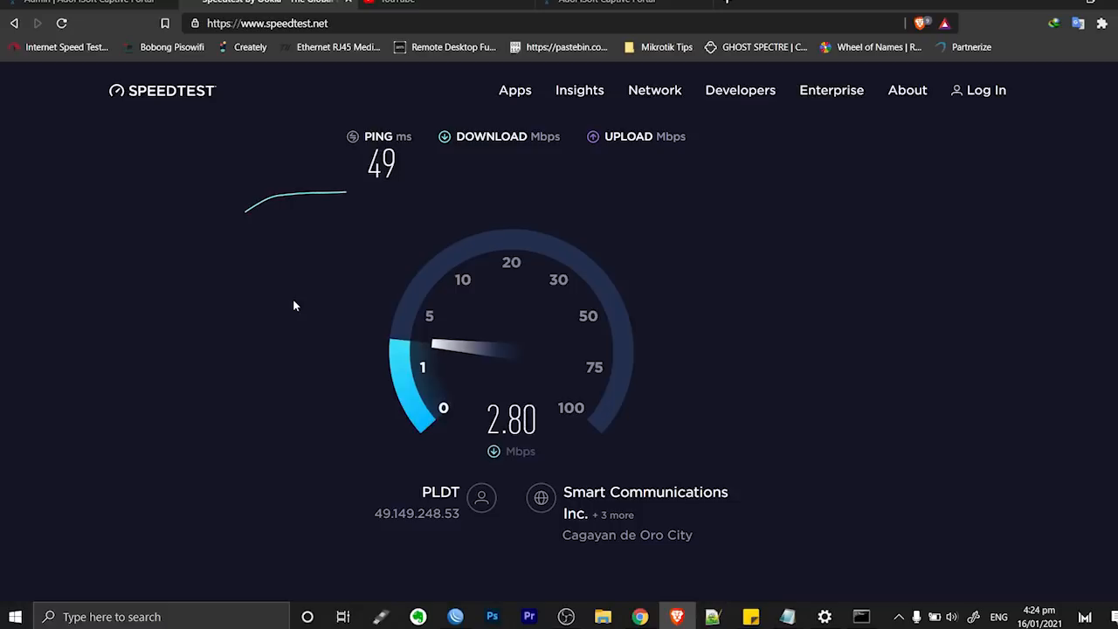
click(899, 617)
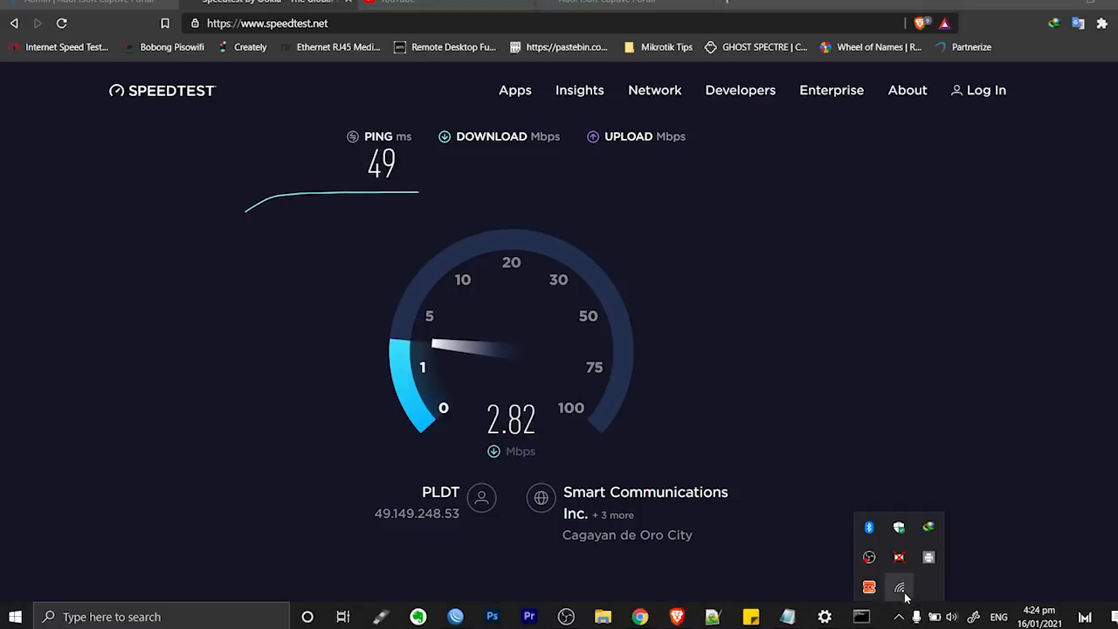
click(902, 591)
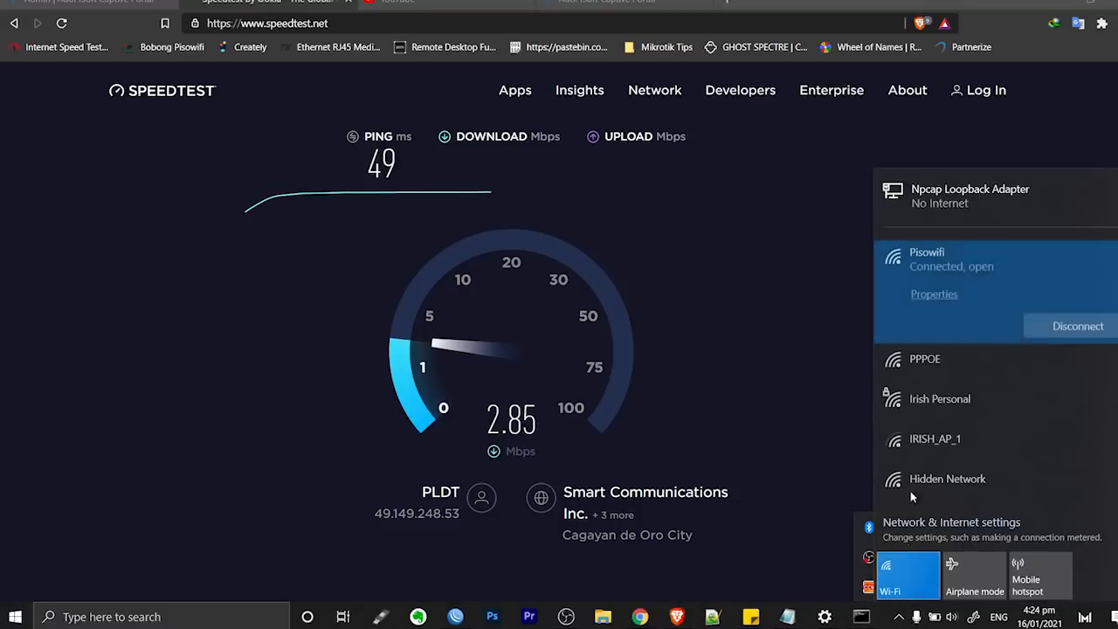